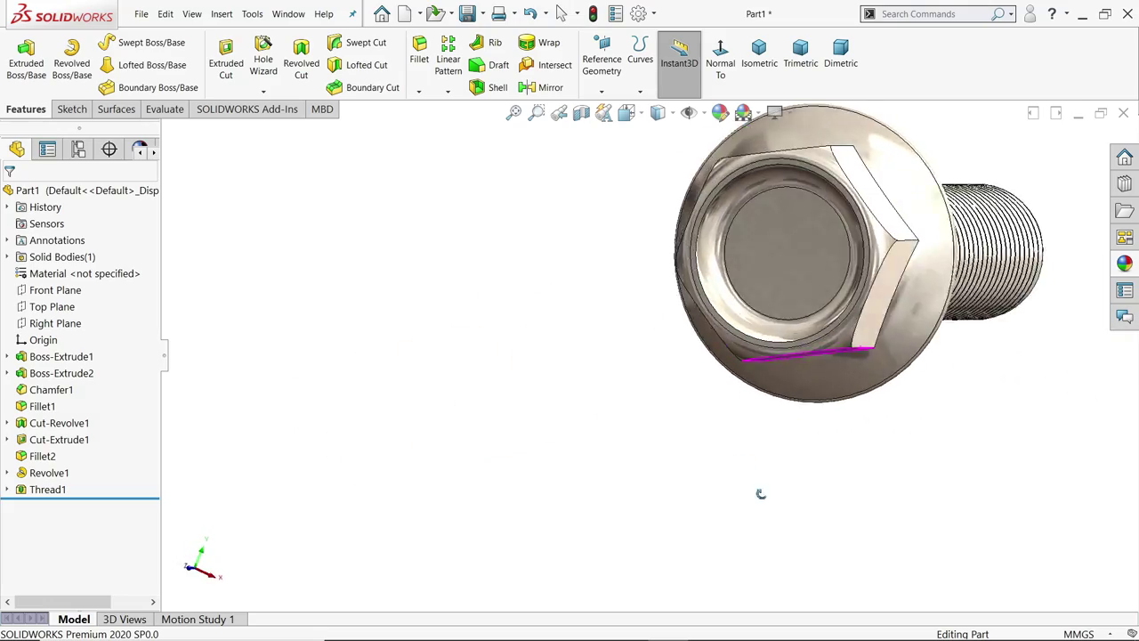
Inspect the finished flange bolt model from its threaded end and its hex head.
scroll(923, 478, up, 3)
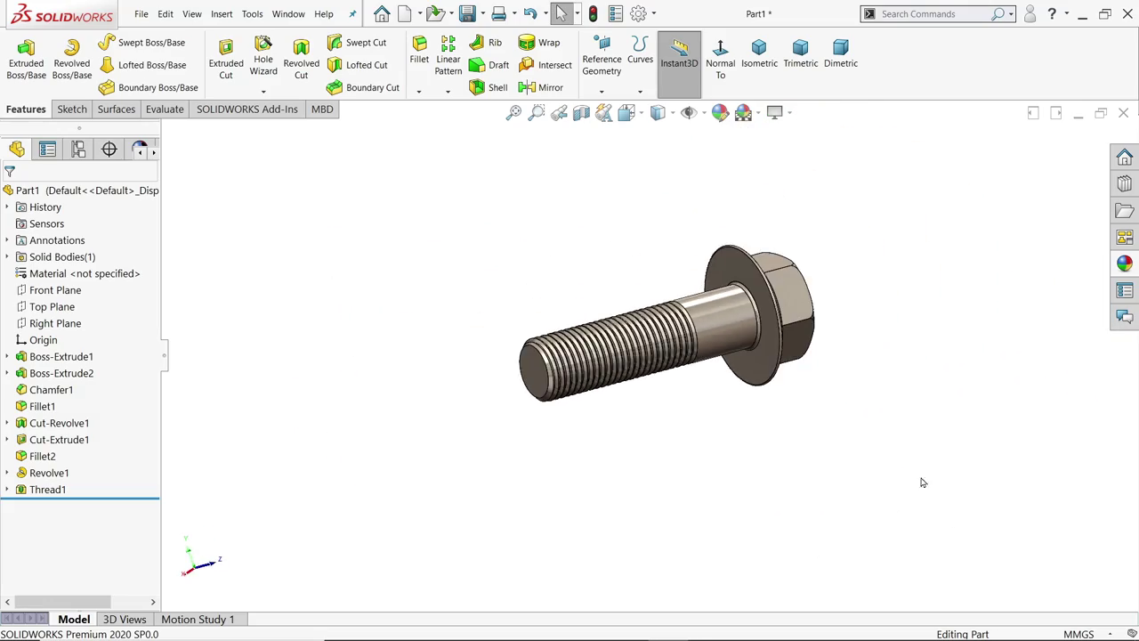
scroll(779, 388, down, 2)
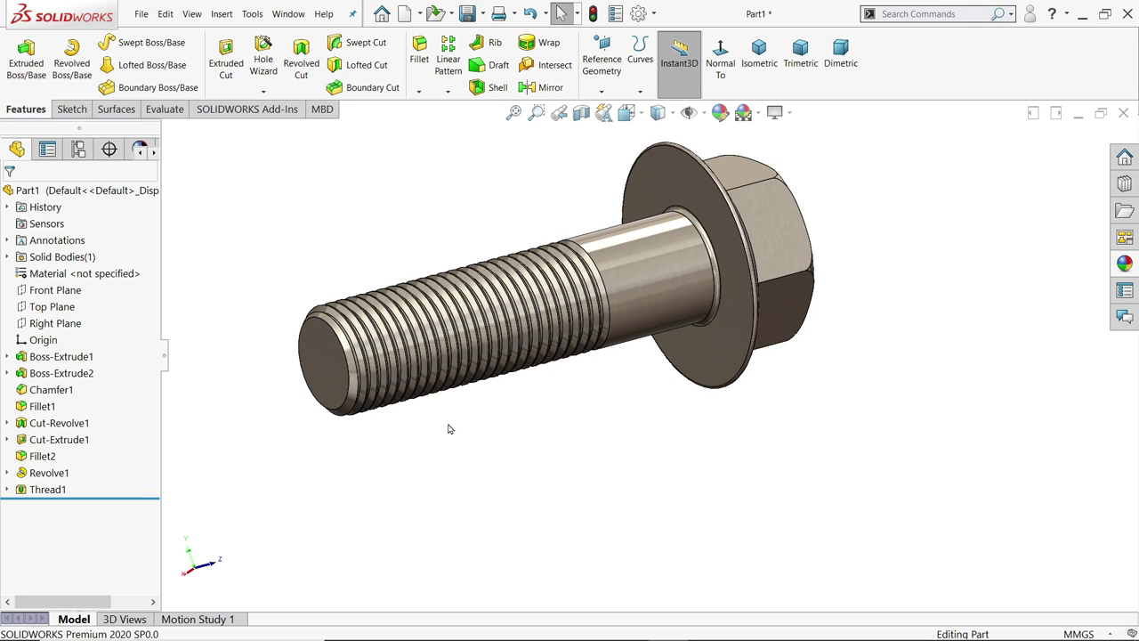
middle_drag(445, 400, 743, 491)
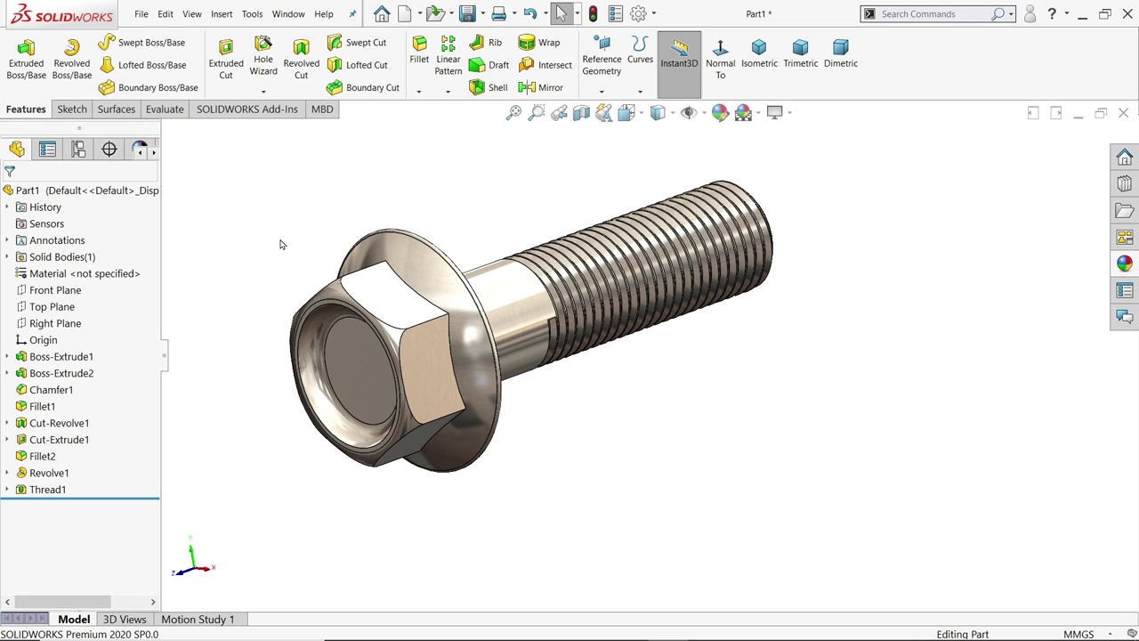
mouse_move(280, 244)
middle_down()
mouse_move(257, 234)
mouse_move(241, 234)
mouse_move(267, 244)
mouse_move(224, 243)
mouse_move(264, 249)
mouse_move(279, 275)
middle_up()
Switch to the flange bolt drawing in Photos, examine the head, shank, flange and thread dimensions, and return to SOLIDWORKS.
key(alt+Tab)
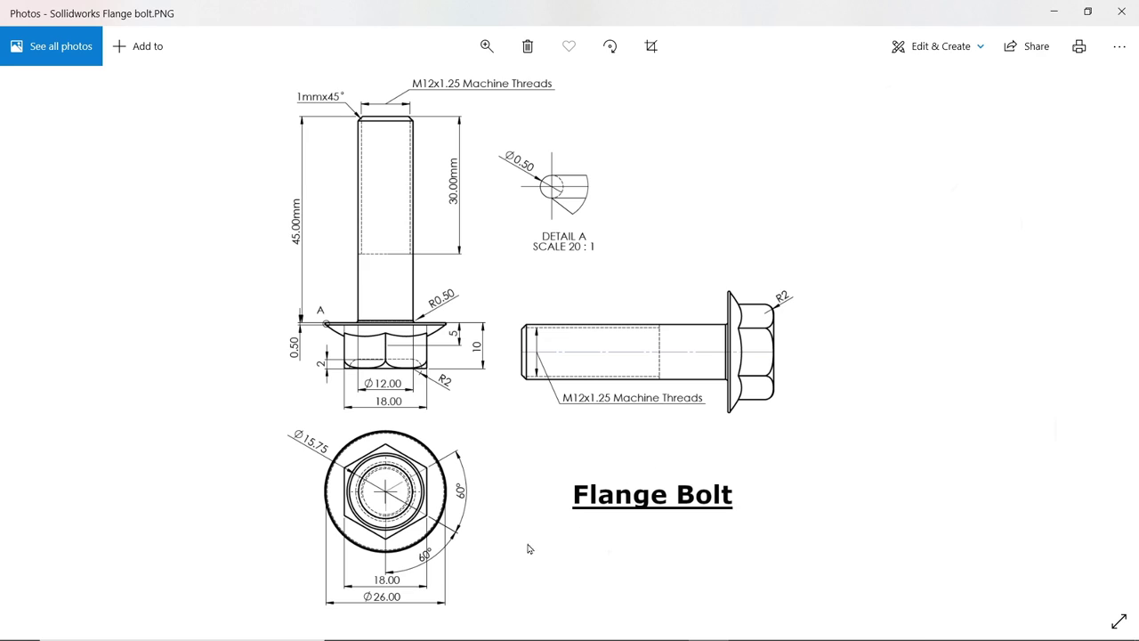
click(486, 46)
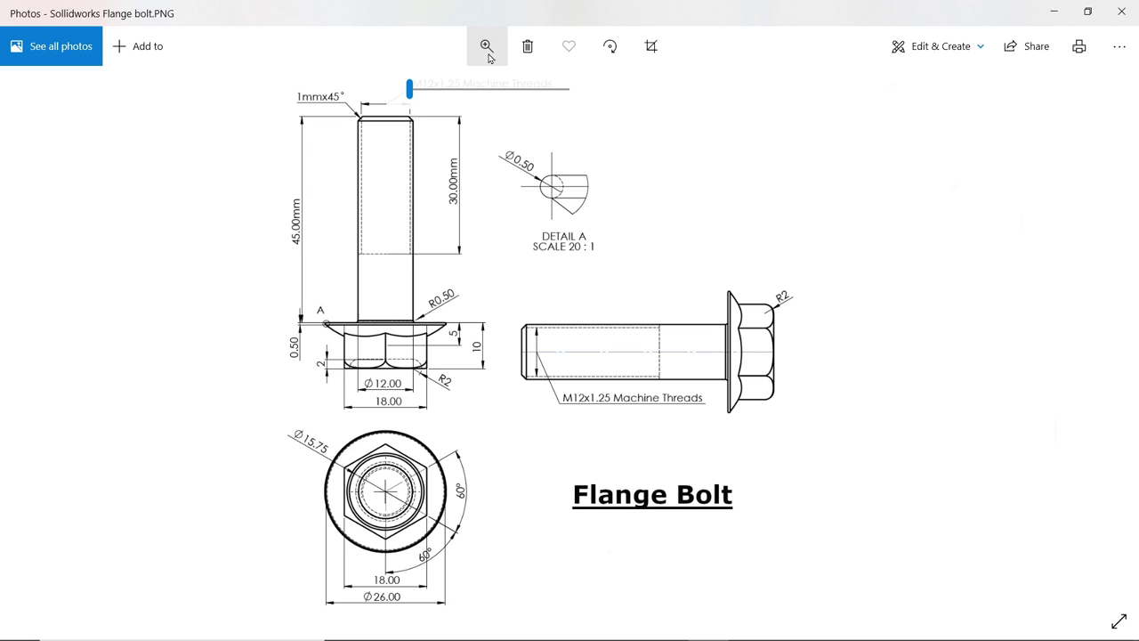
drag(410, 89, 437, 90)
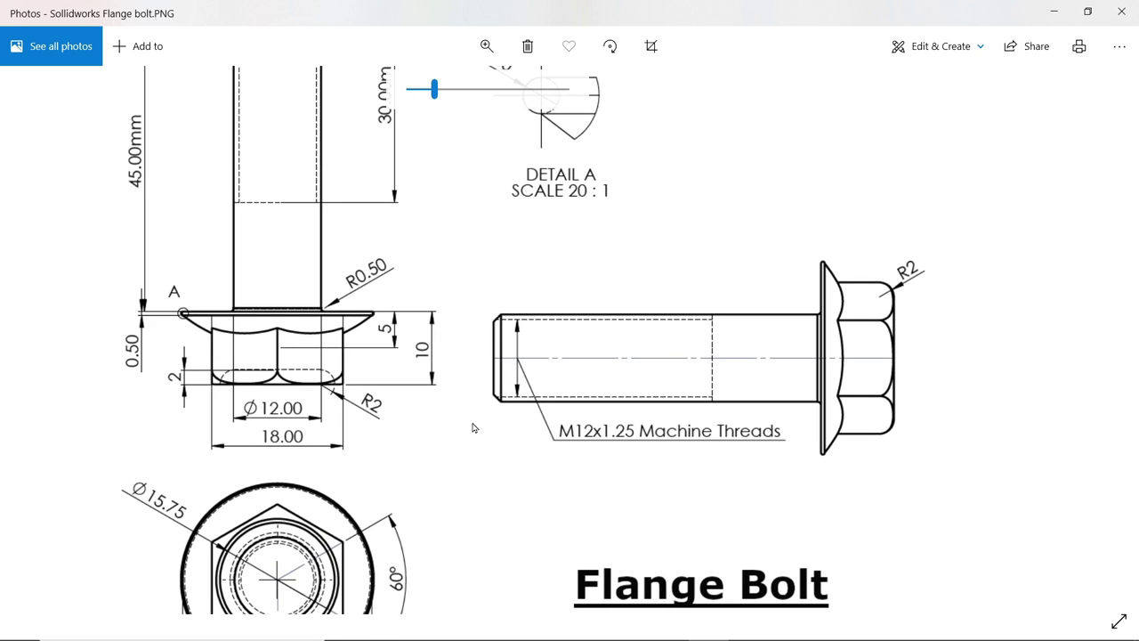
drag(473, 427, 540, 257)
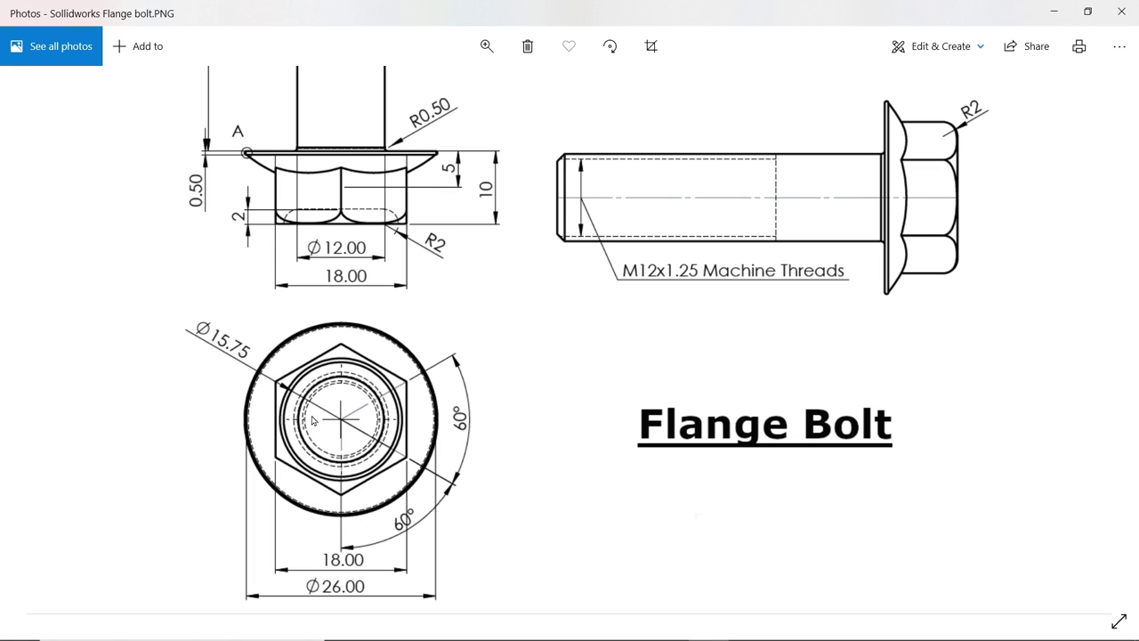
scroll(463, 325, up, 1)
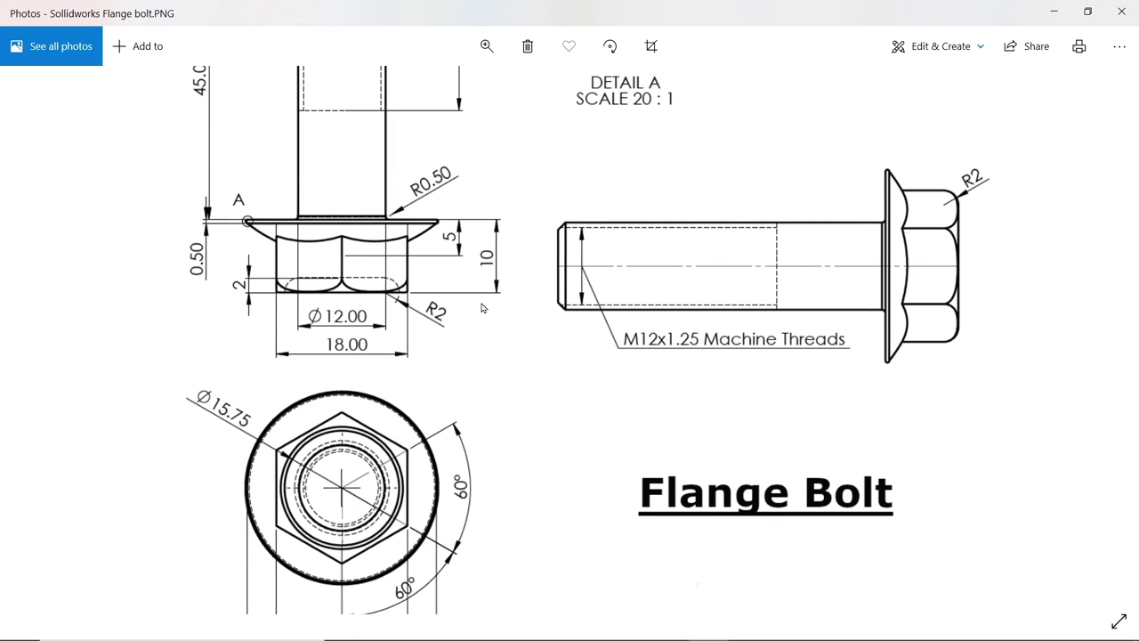
scroll(467, 247, up, 3)
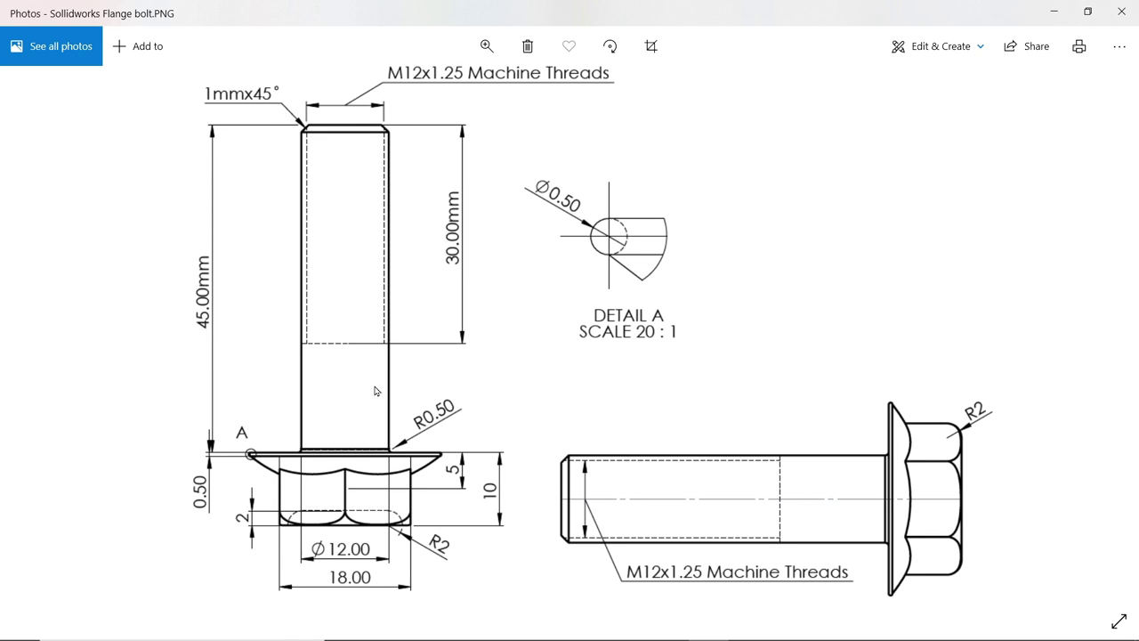
scroll(379, 389, down, 2)
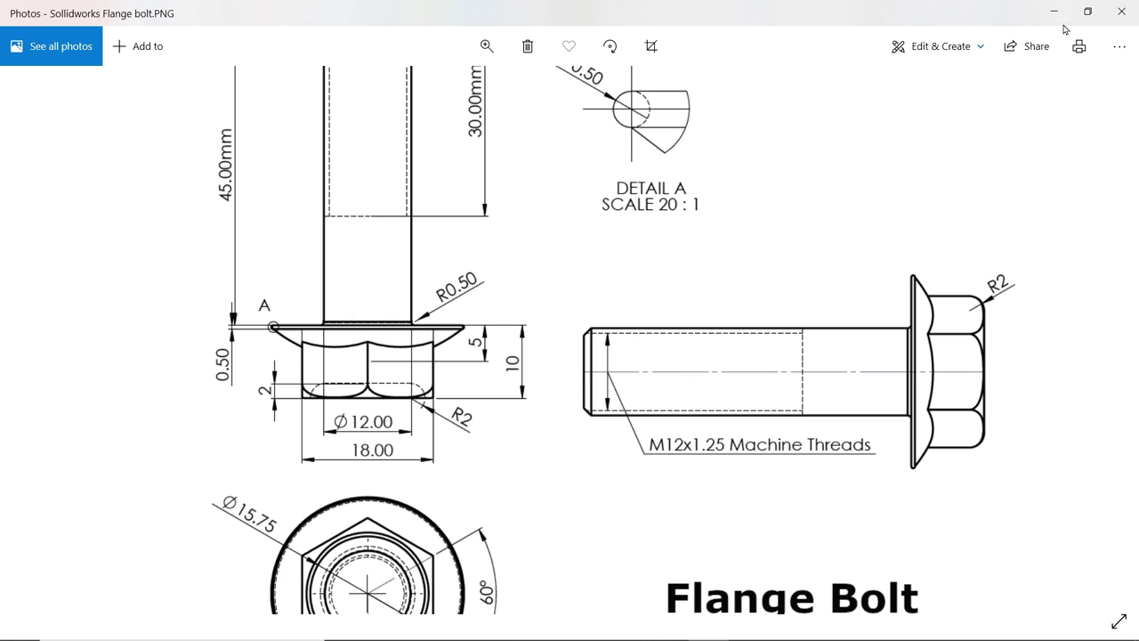
scroll(582, 285, up, 2)
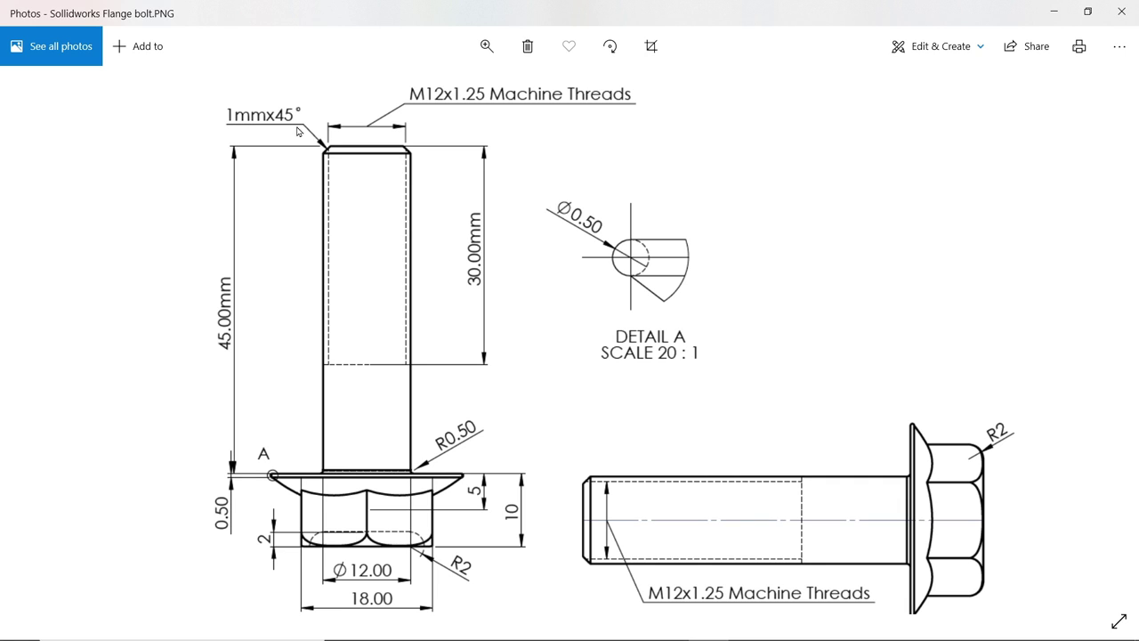
scroll(407, 372, down, 1)
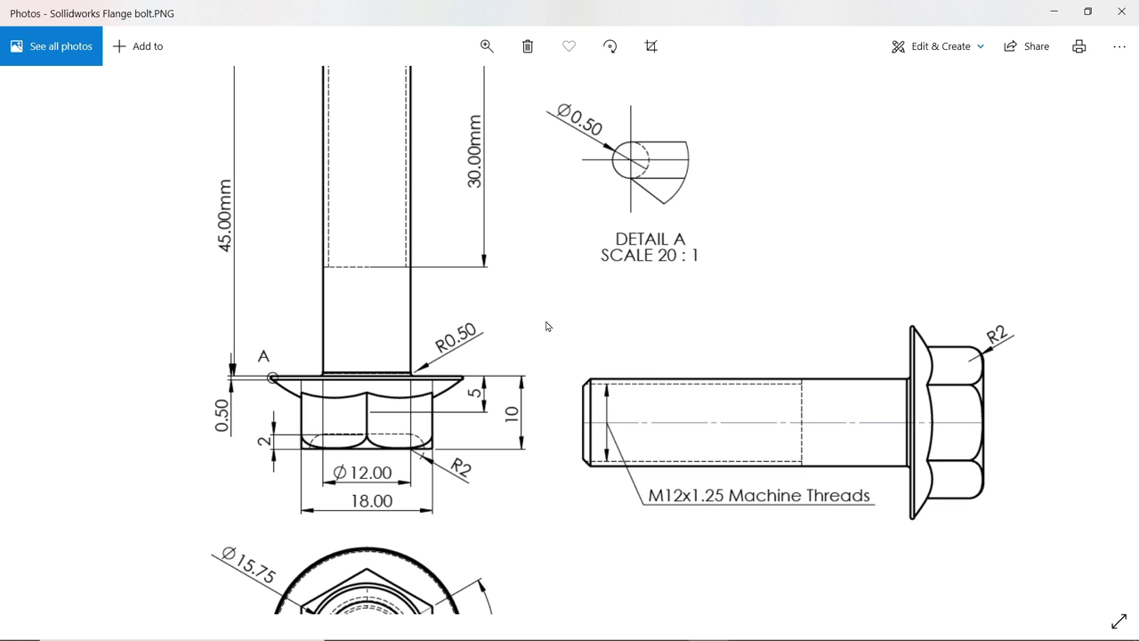
click(1054, 12)
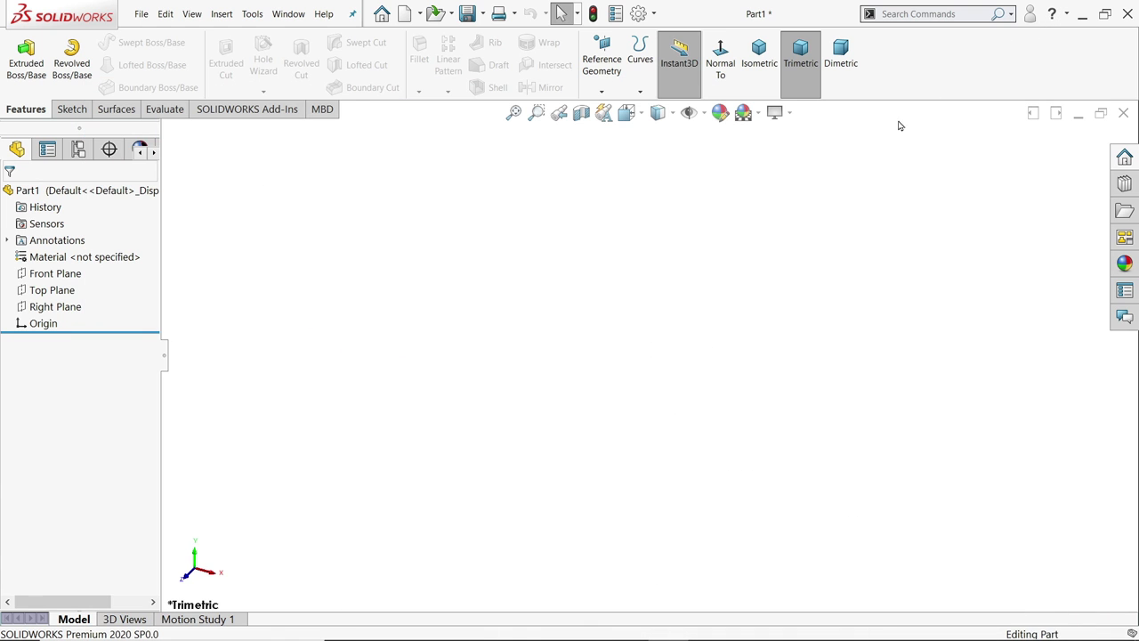
Sketch a six-sided inscribed-circle polygon about 115 mm across flats on the Front Plane, centred on the origin with a vertex directly above.
click(58, 290)
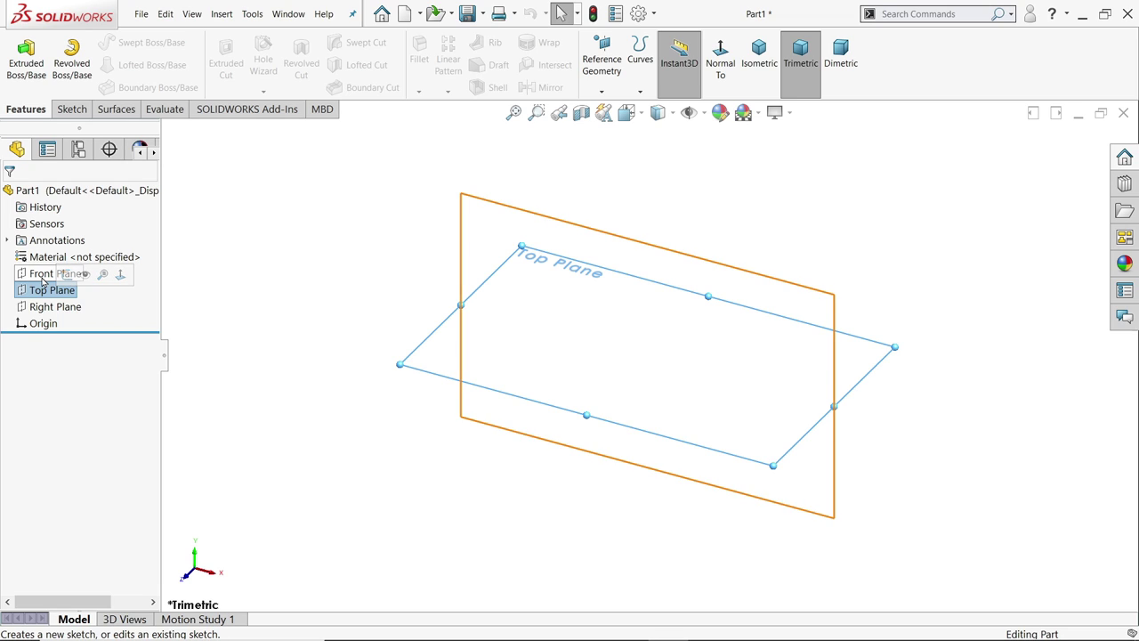
click(44, 274)
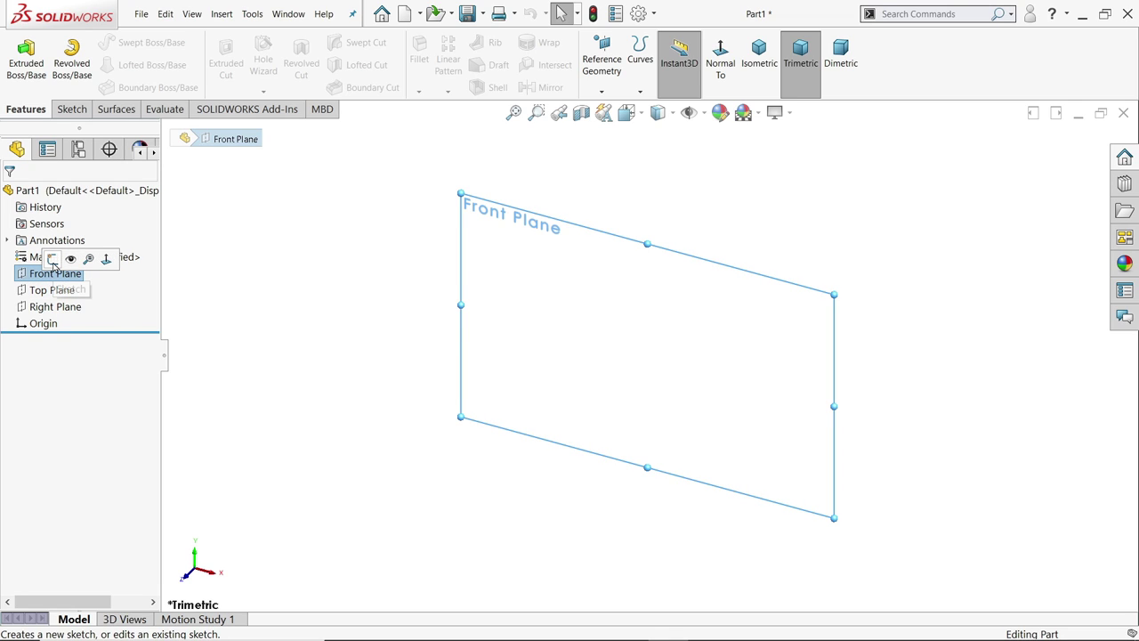
click(53, 259)
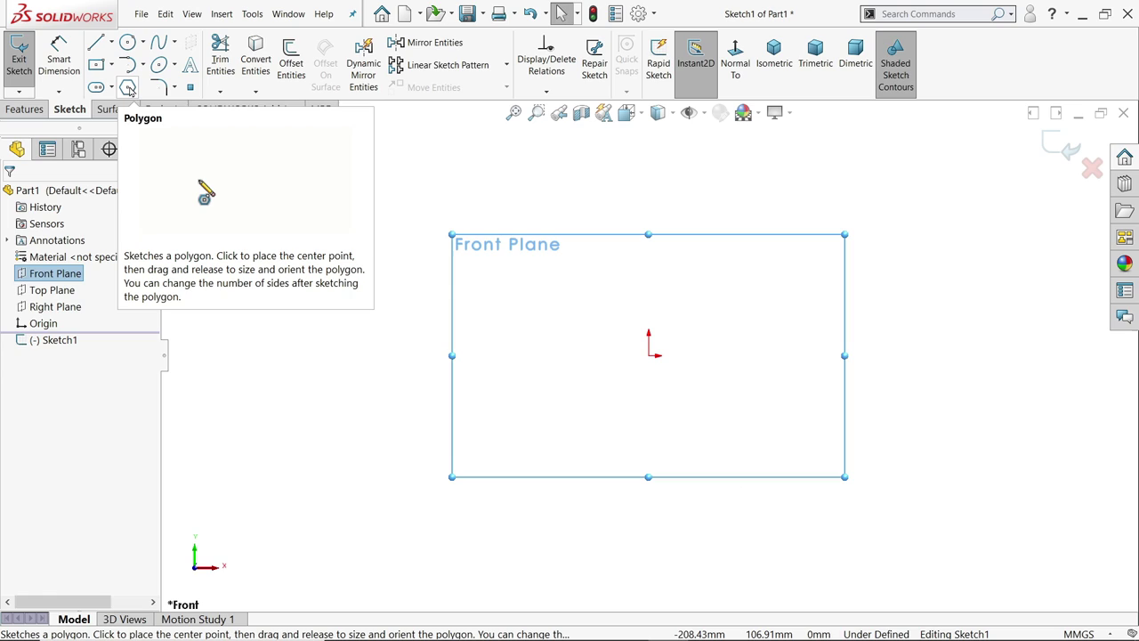
click(128, 88)
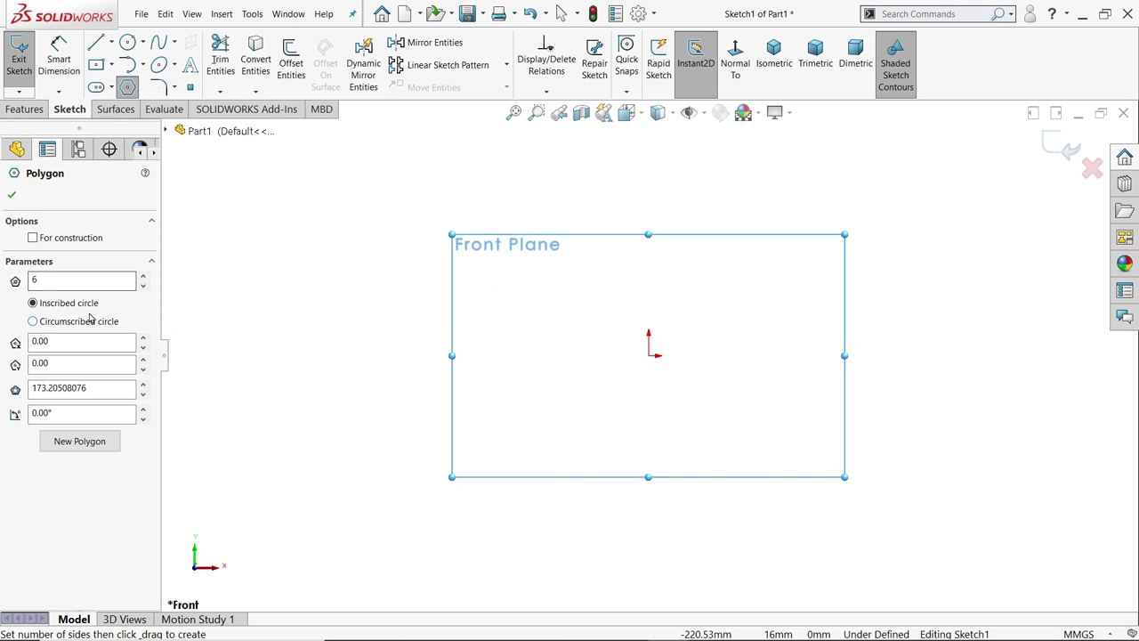
click(648, 354)
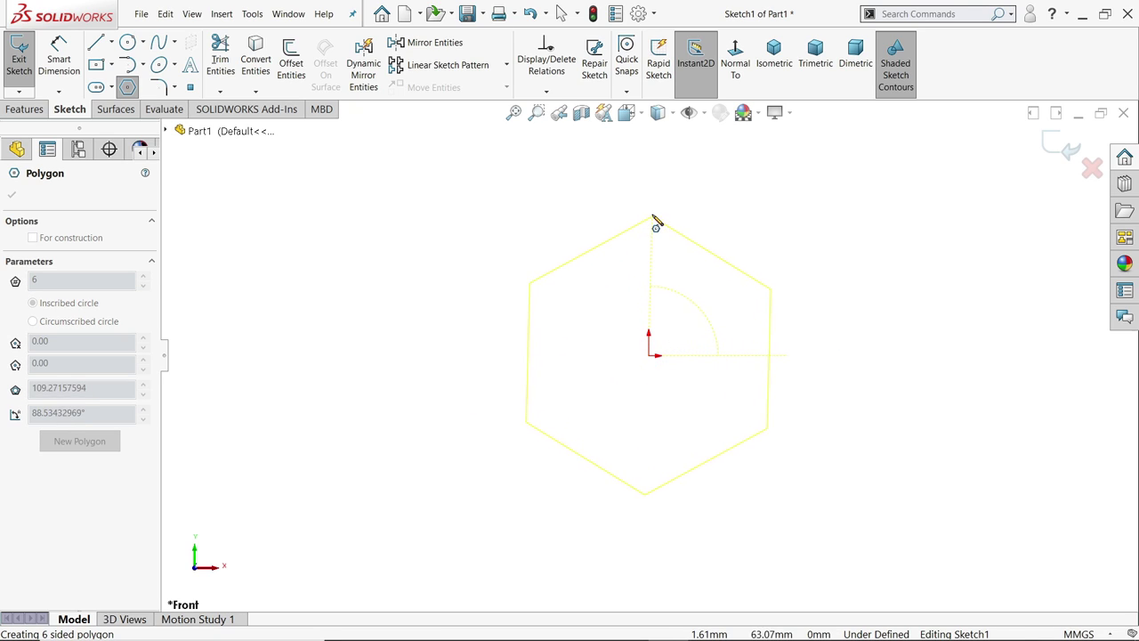
click(650, 214)
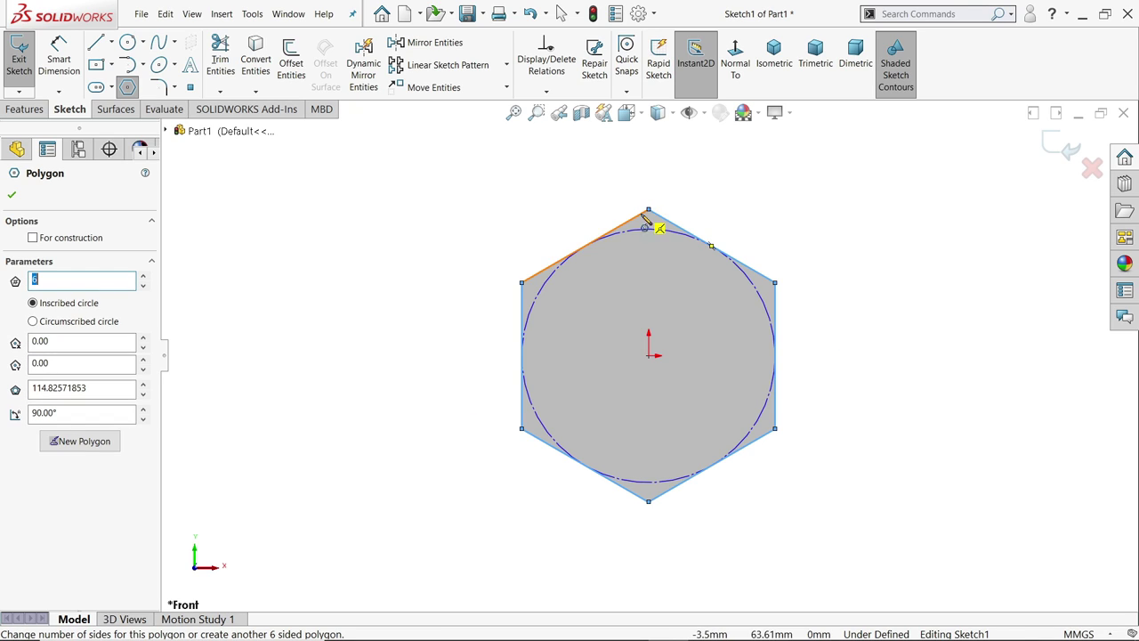
right_click(585, 193)
click(593, 197)
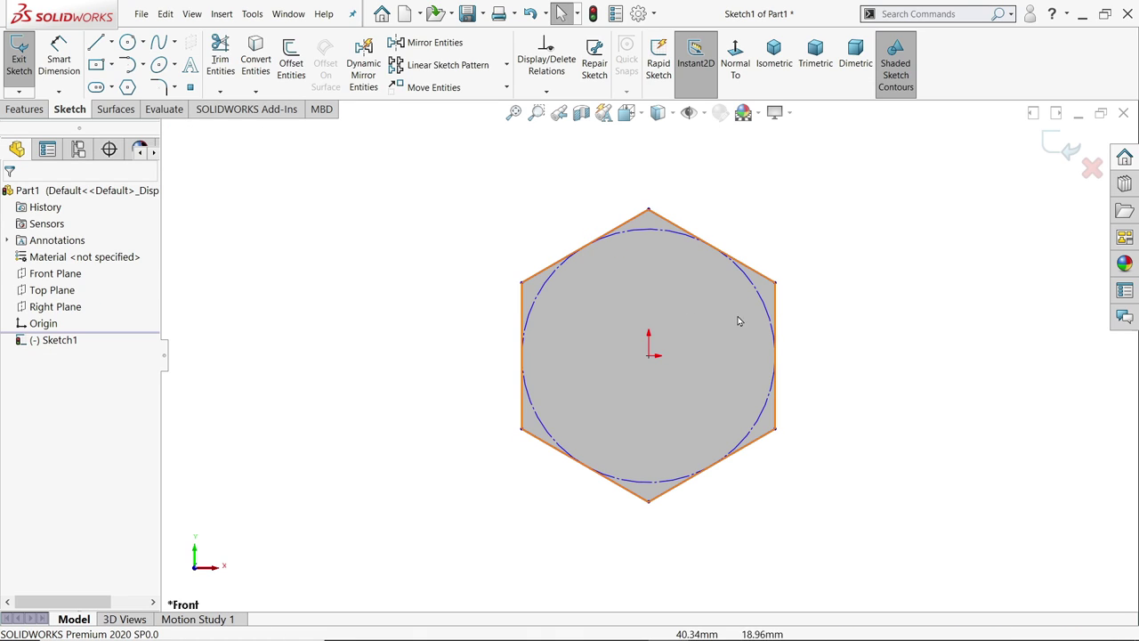
Make the hexagon's right side vertical, dimension the distance between its two vertical sides as 18 mm, and exit the sketch.
click(776, 321)
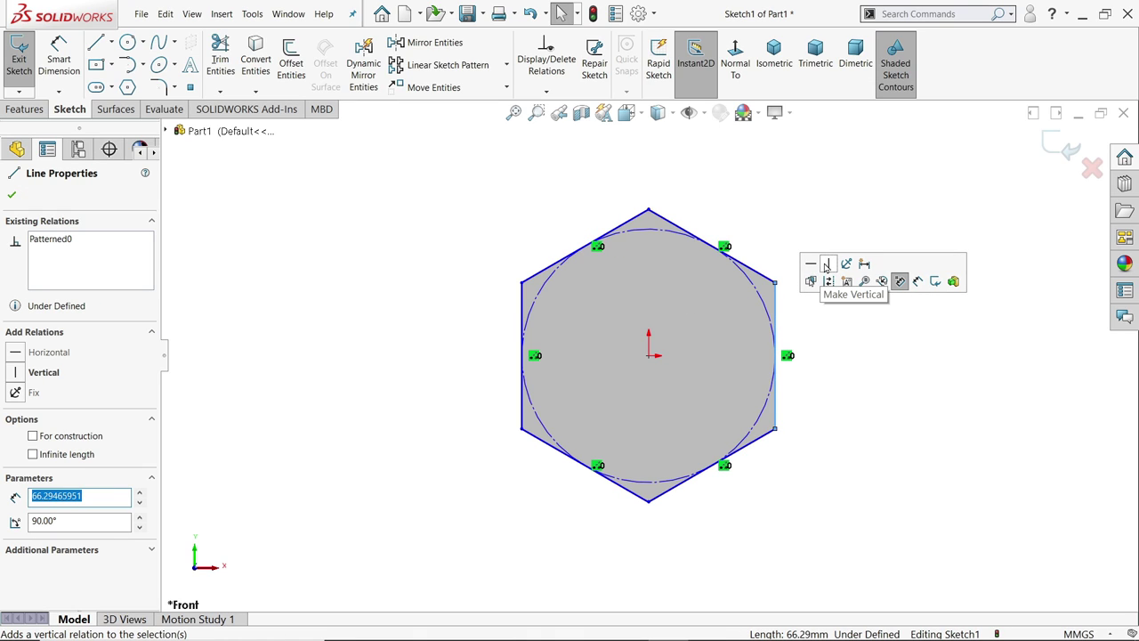
click(897, 279)
click(50, 61)
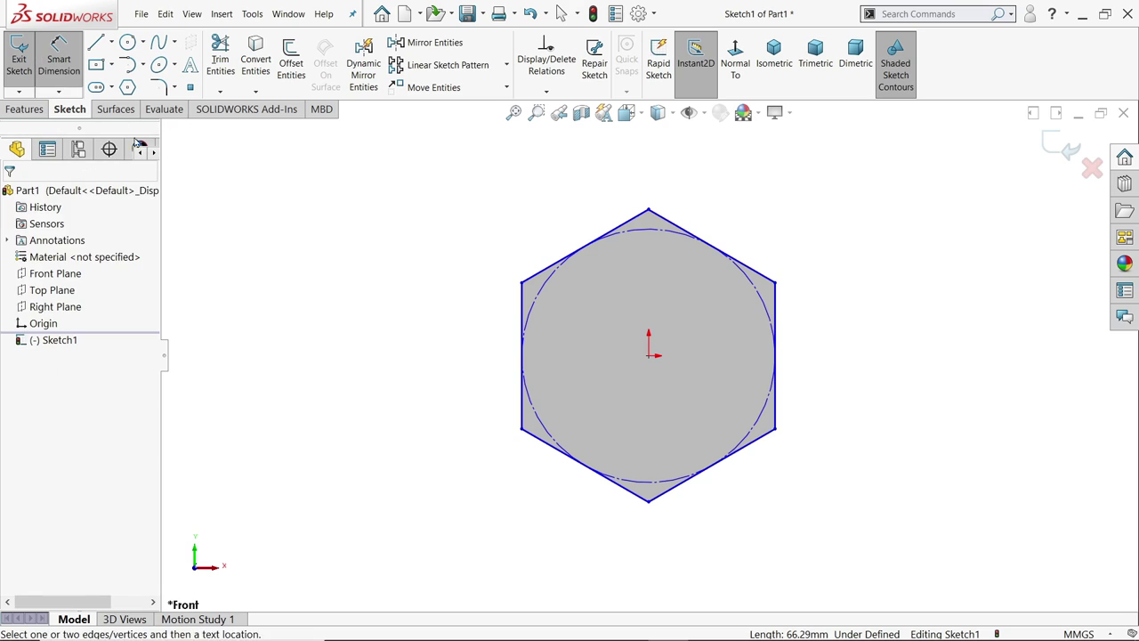
click(522, 315)
click(776, 319)
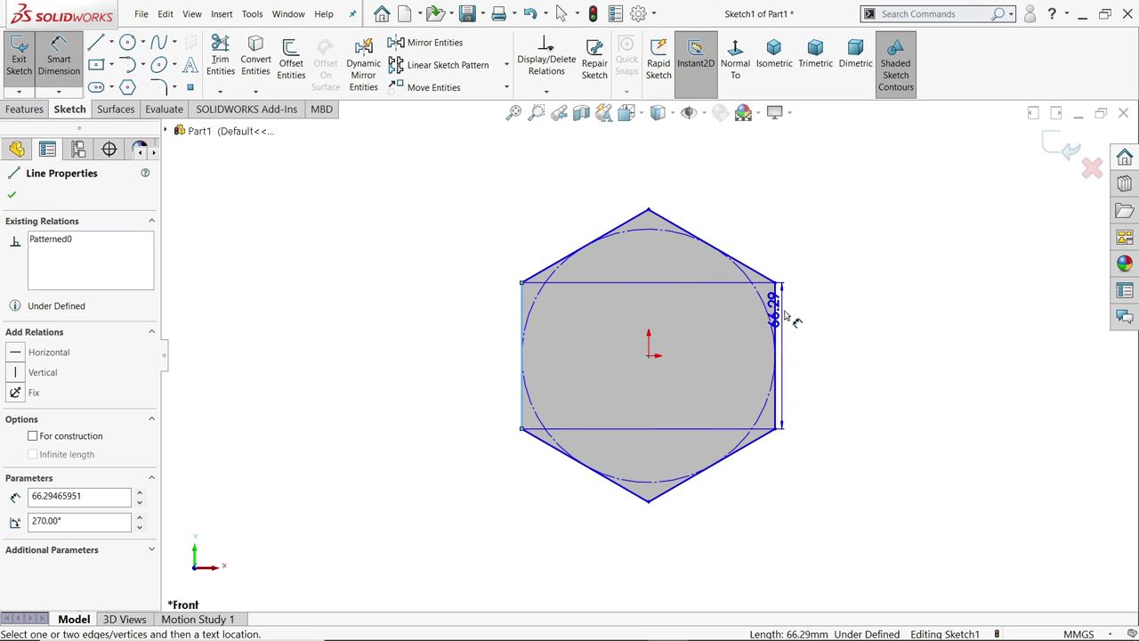
click(656, 531)
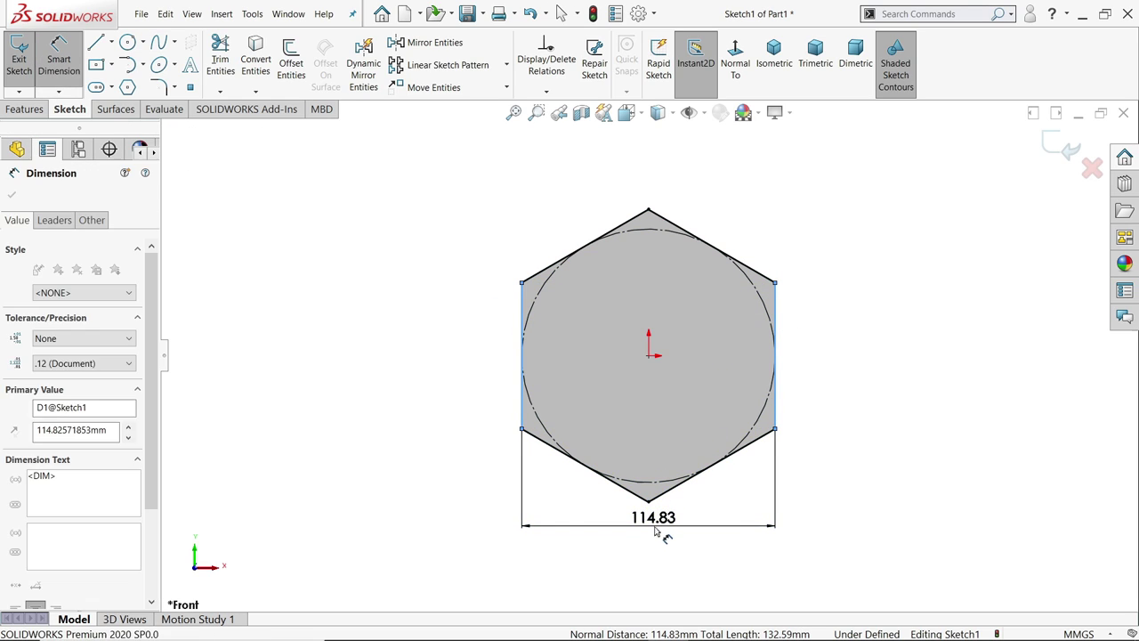
text(18)
key(Return)
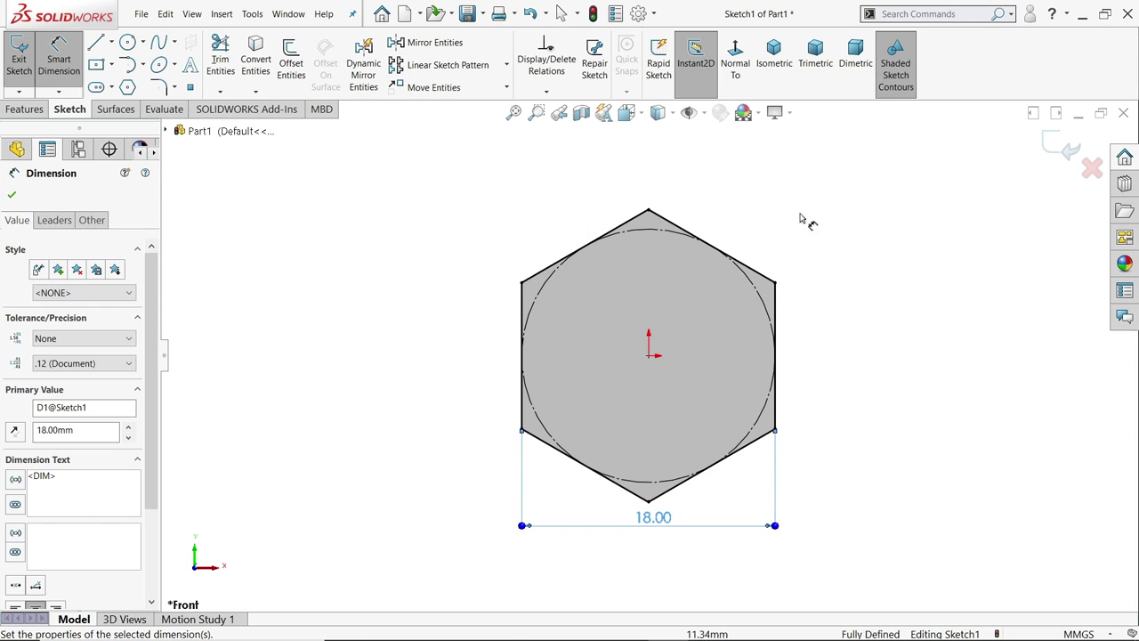
click(1059, 148)
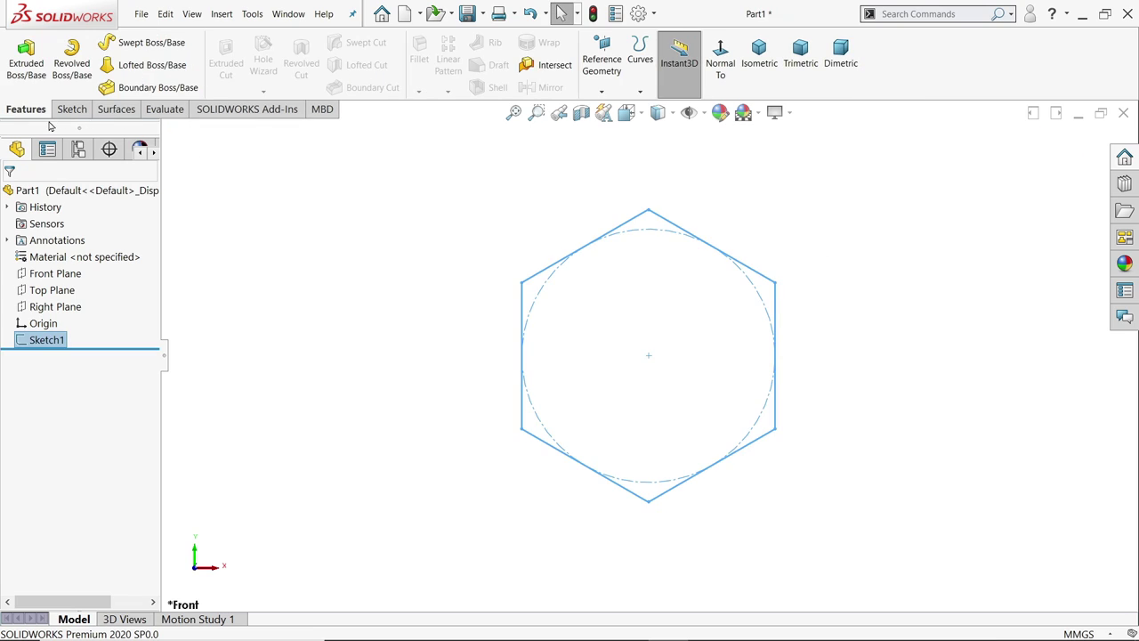
Extrude the hexagon sketch as a blind boss 10 mm deep from the sketch plane.
click(26, 58)
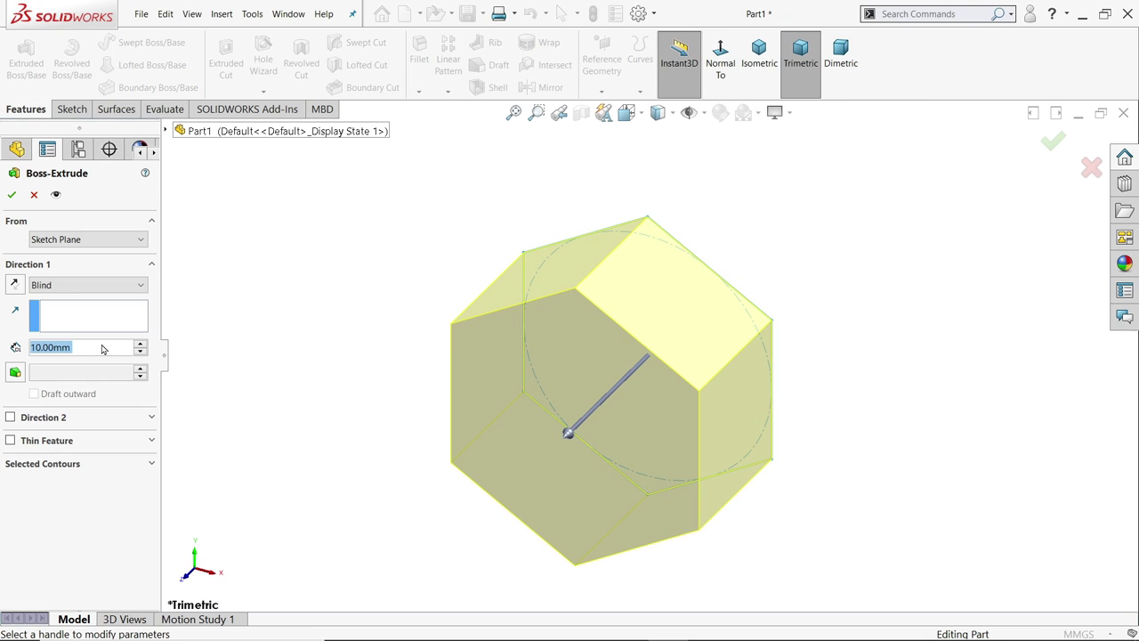
click(41, 288)
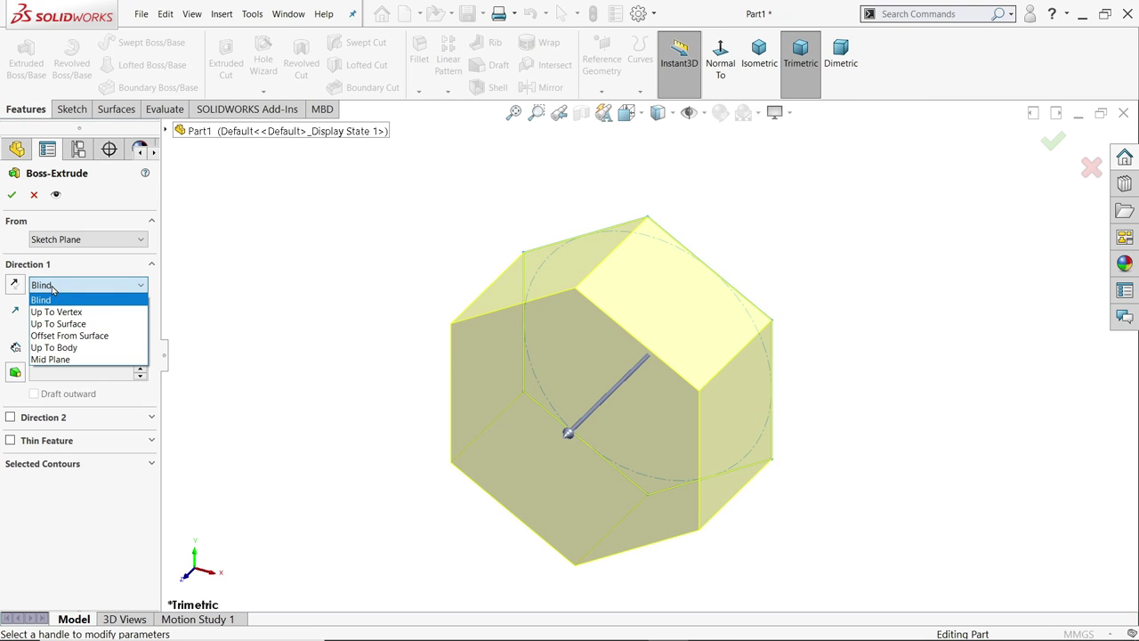
click(53, 300)
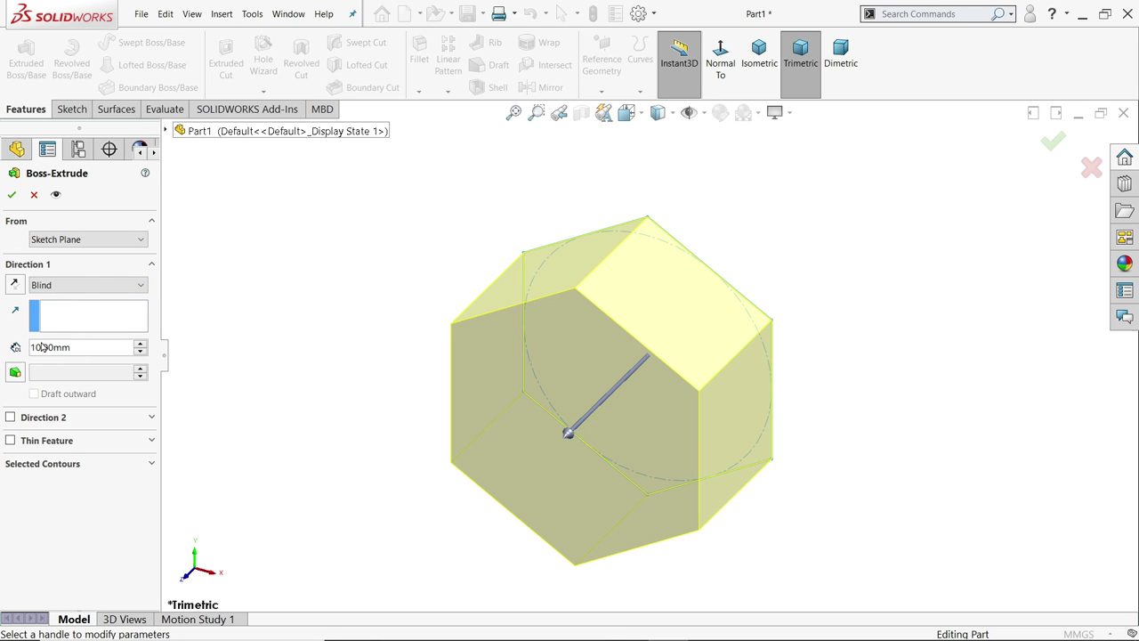
click(13, 195)
Sketch a 12 mm diameter circle centred on the origin on the back hexagonal face of the head.
scroll(420, 306, up, 3)
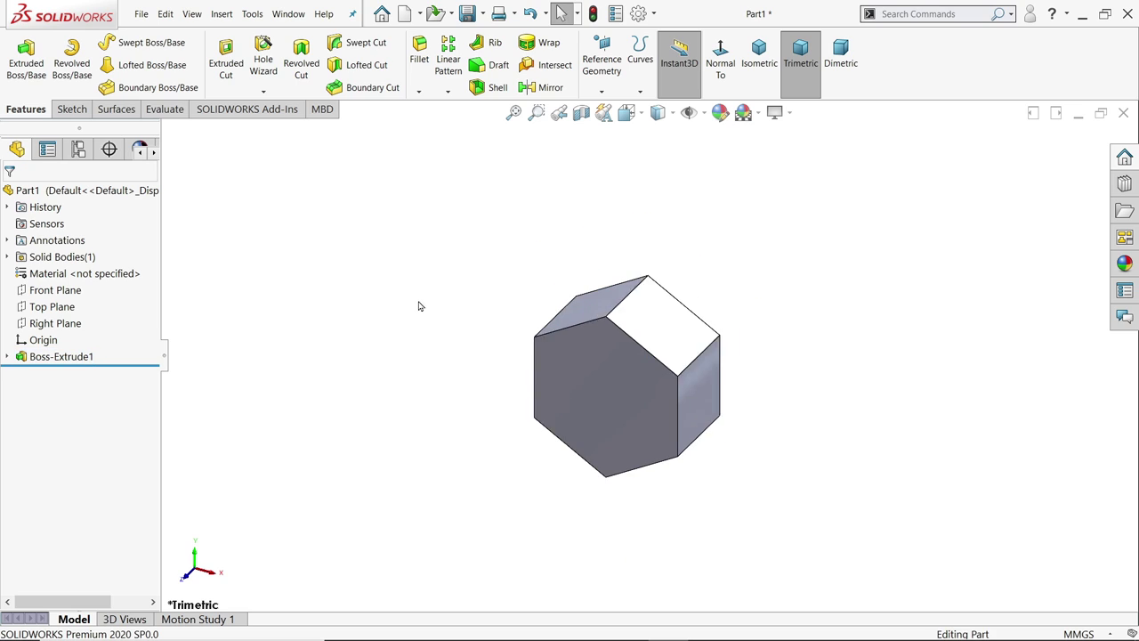
middle_drag(420, 306, 373, 352)
scroll(646, 349, down, 5)
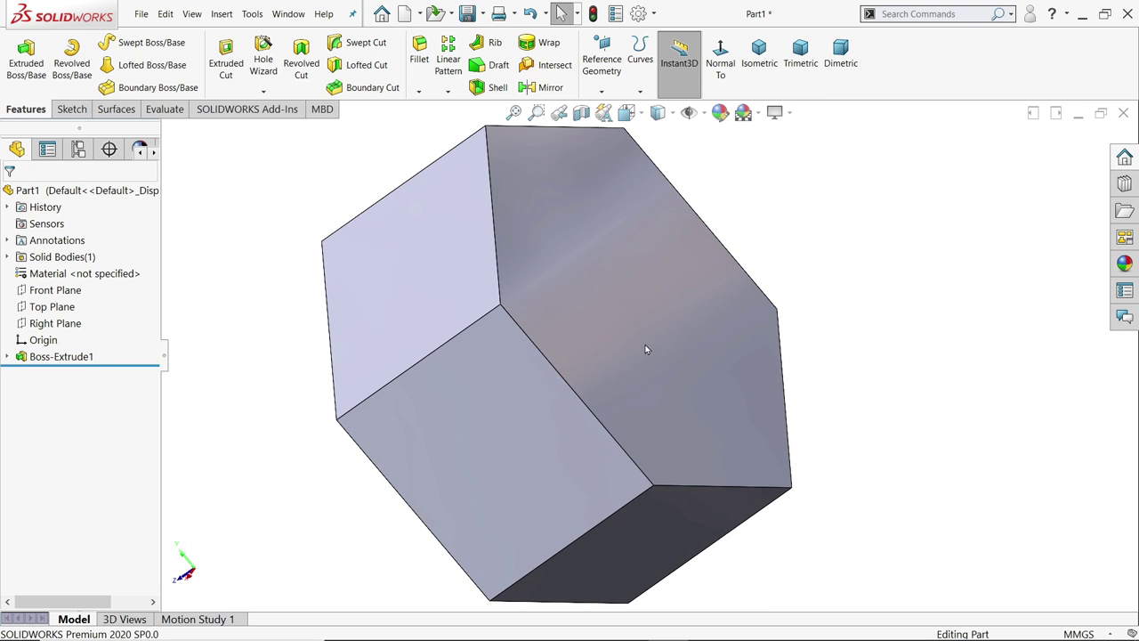
click(646, 349)
click(699, 317)
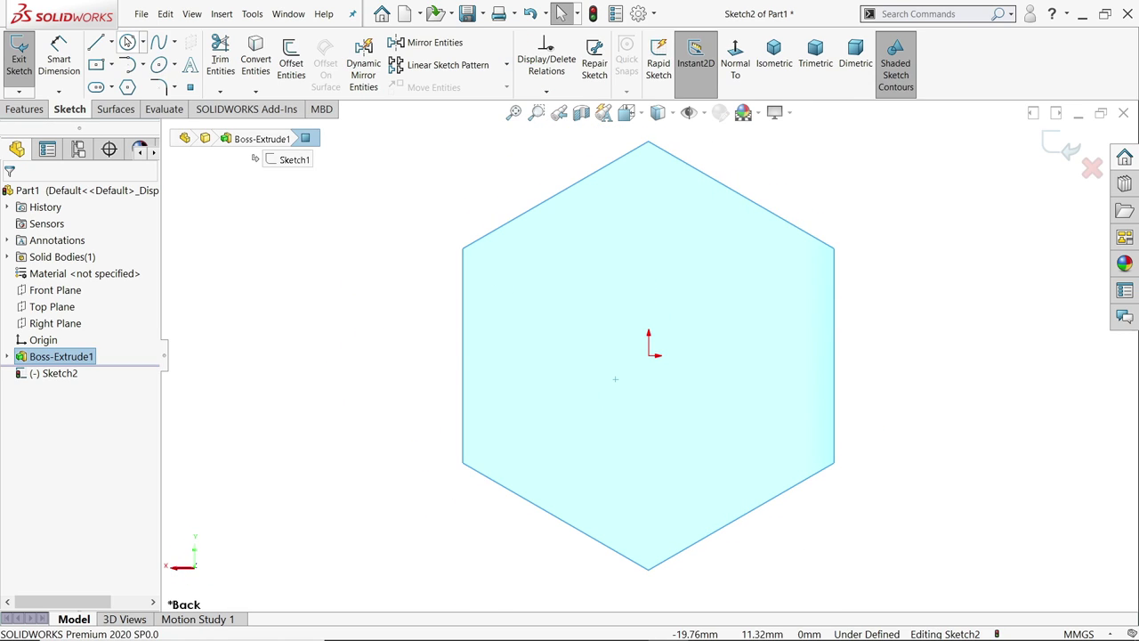
click(129, 42)
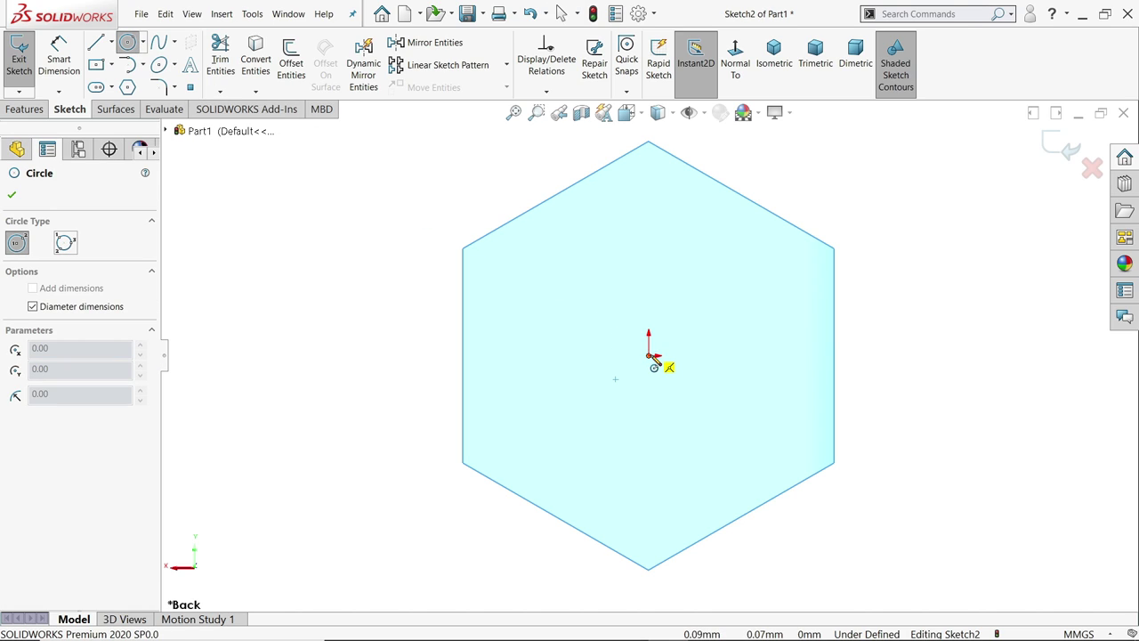
click(648, 354)
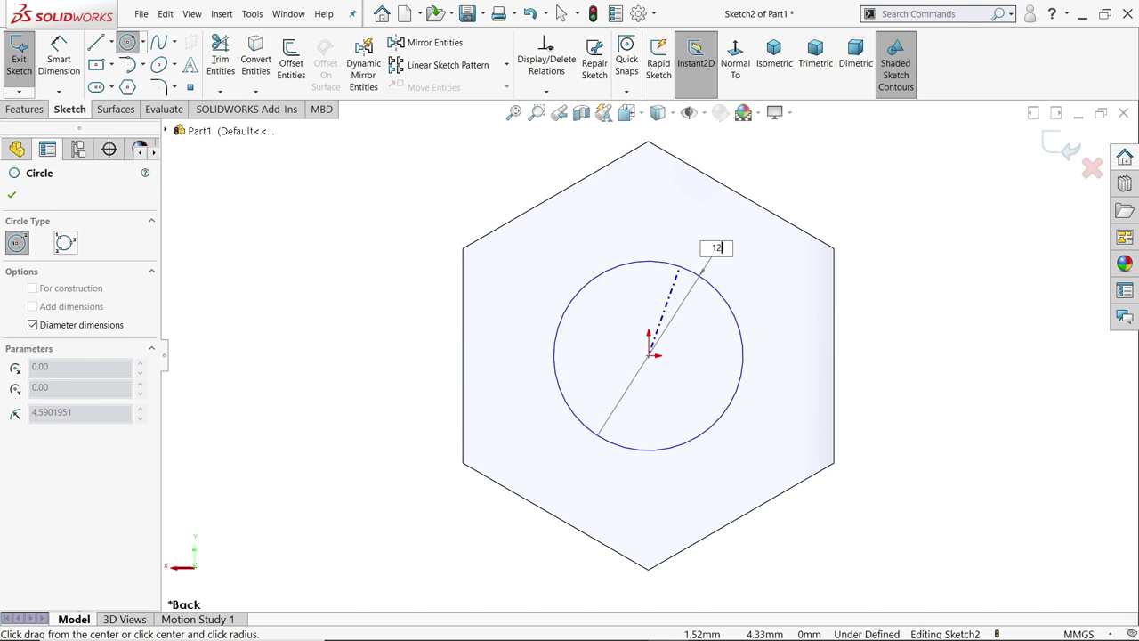
key(Return)
right_click(822, 190)
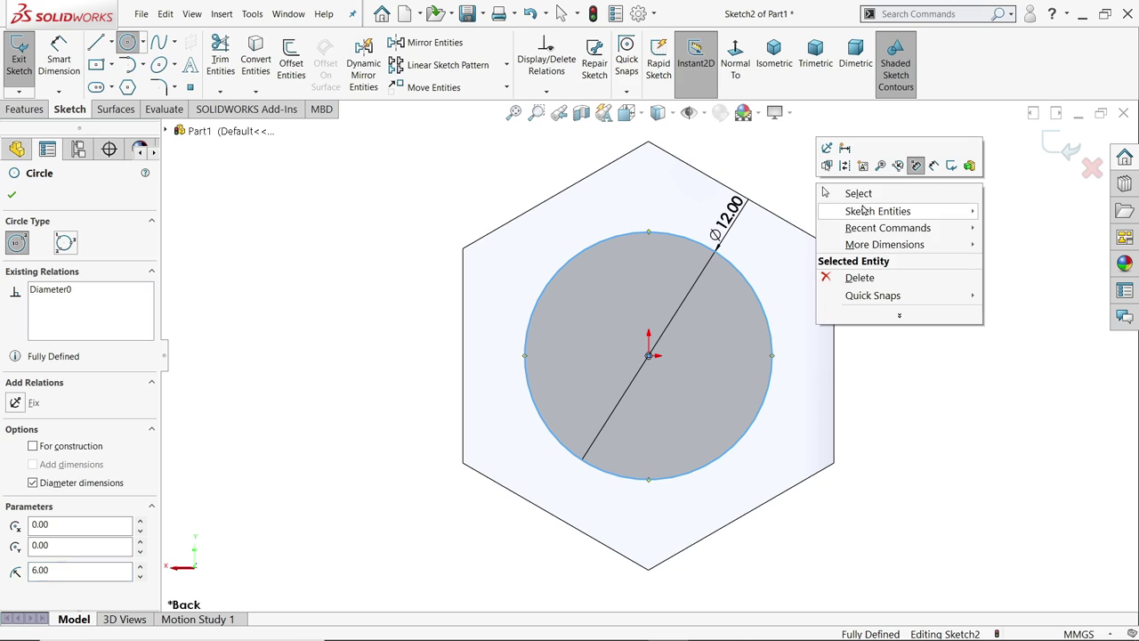
click(858, 194)
Extrude the 12 mm circle as a blind boss 45 mm long away from the head, merged with it, to form the shank.
scroll(841, 220, up, 2)
scroll(695, 358, down, 3)
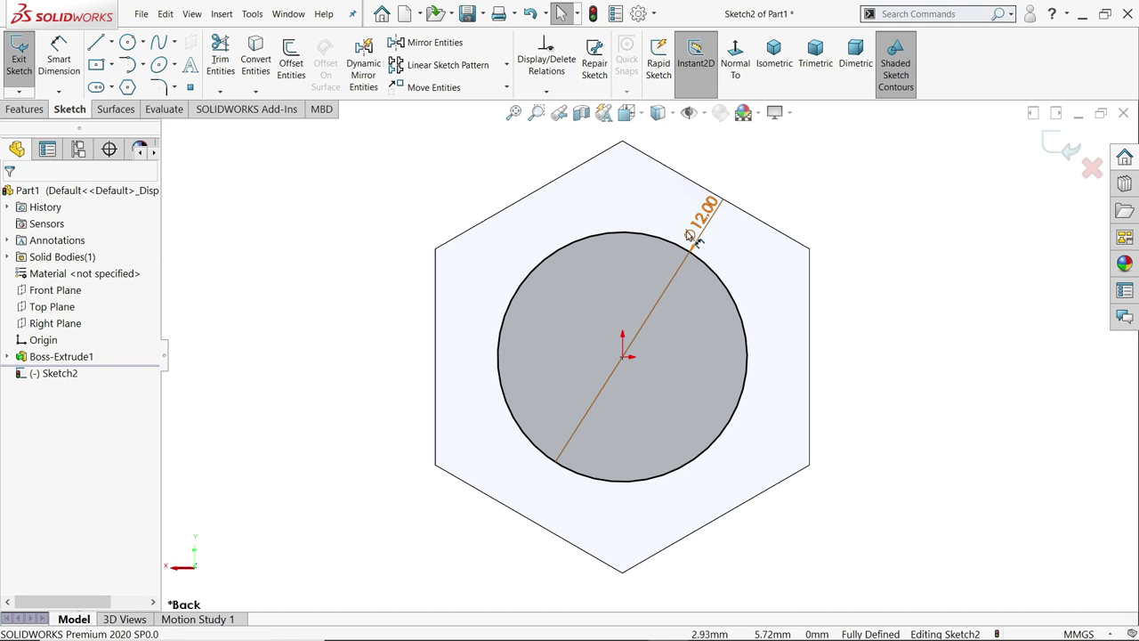
click(771, 80)
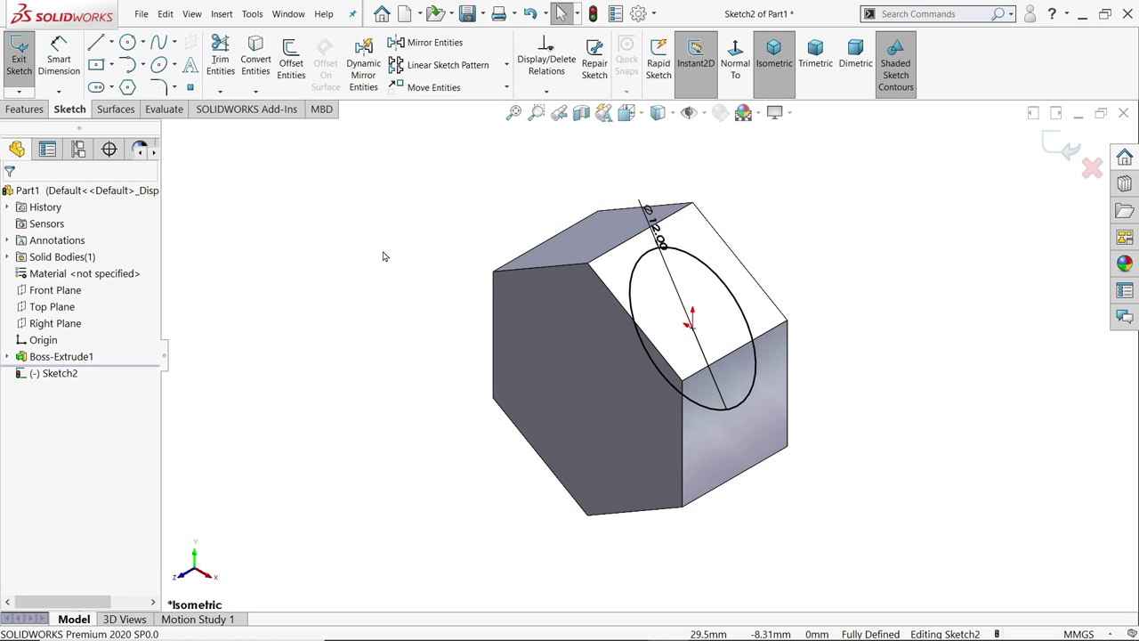
click(24, 108)
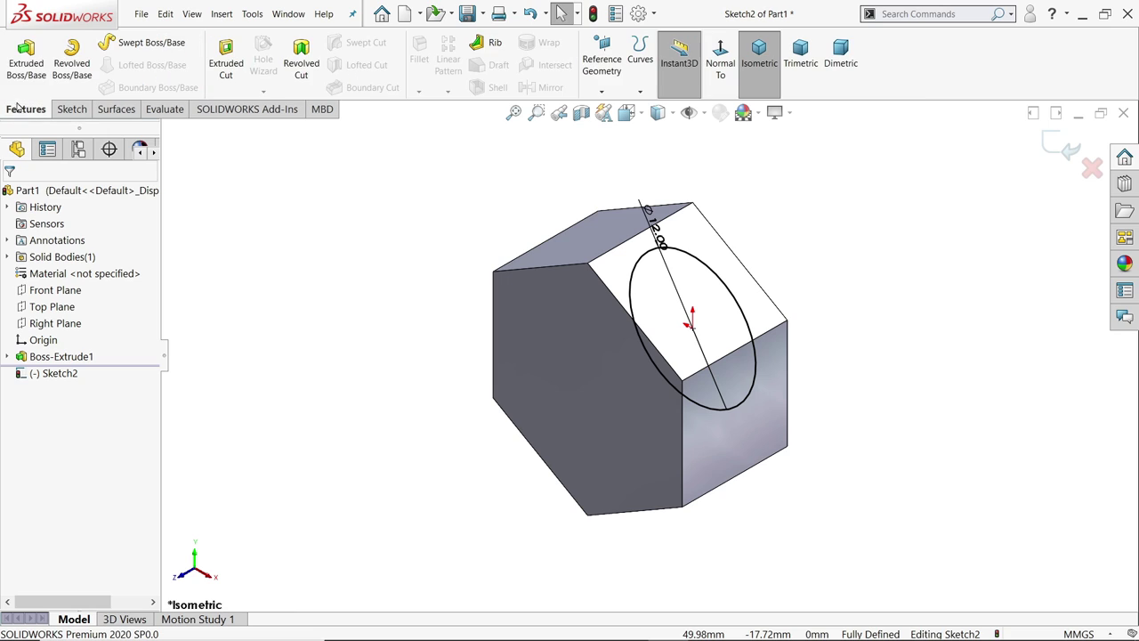
click(26, 65)
scroll(641, 347, up, 3)
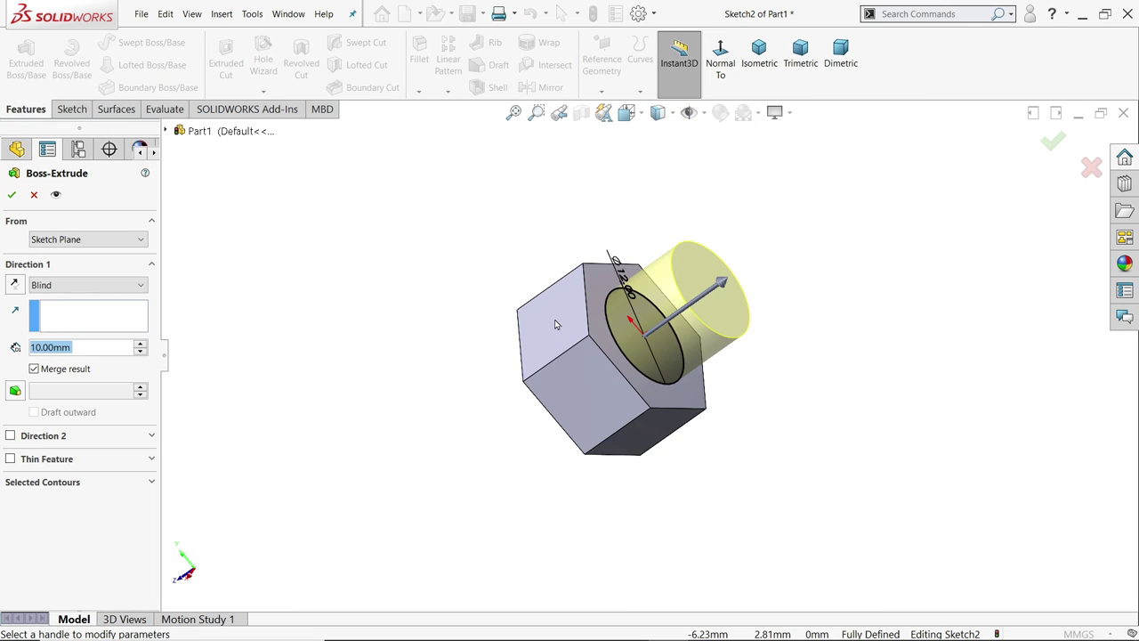
click(76, 285)
click(53, 299)
text(45)
key(Return)
key(z)
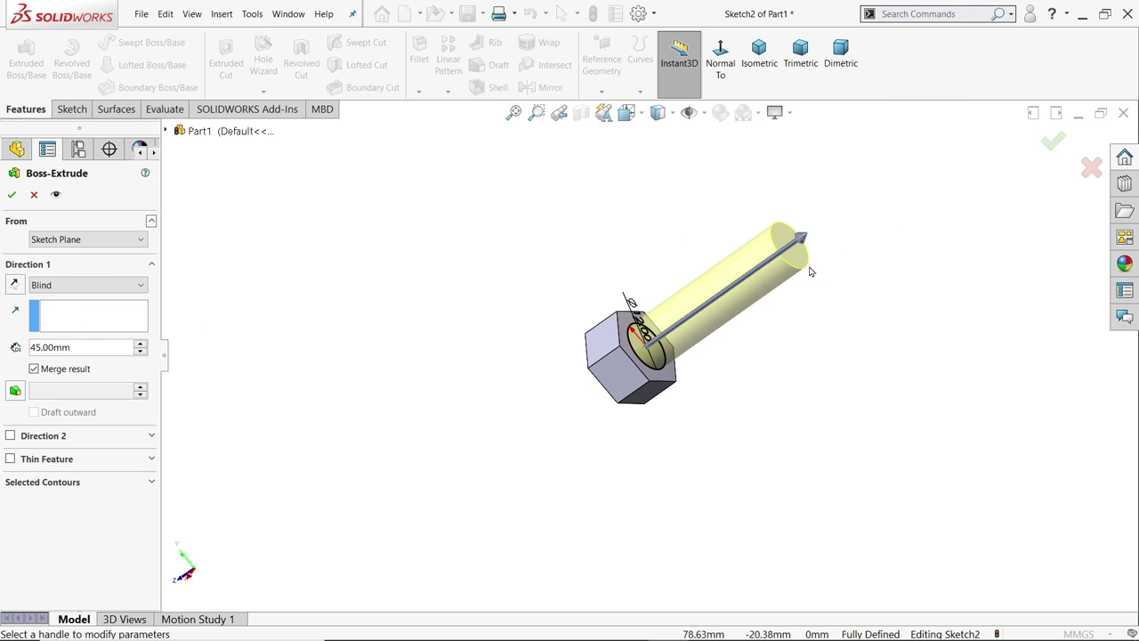
scroll(783, 276, down, 4)
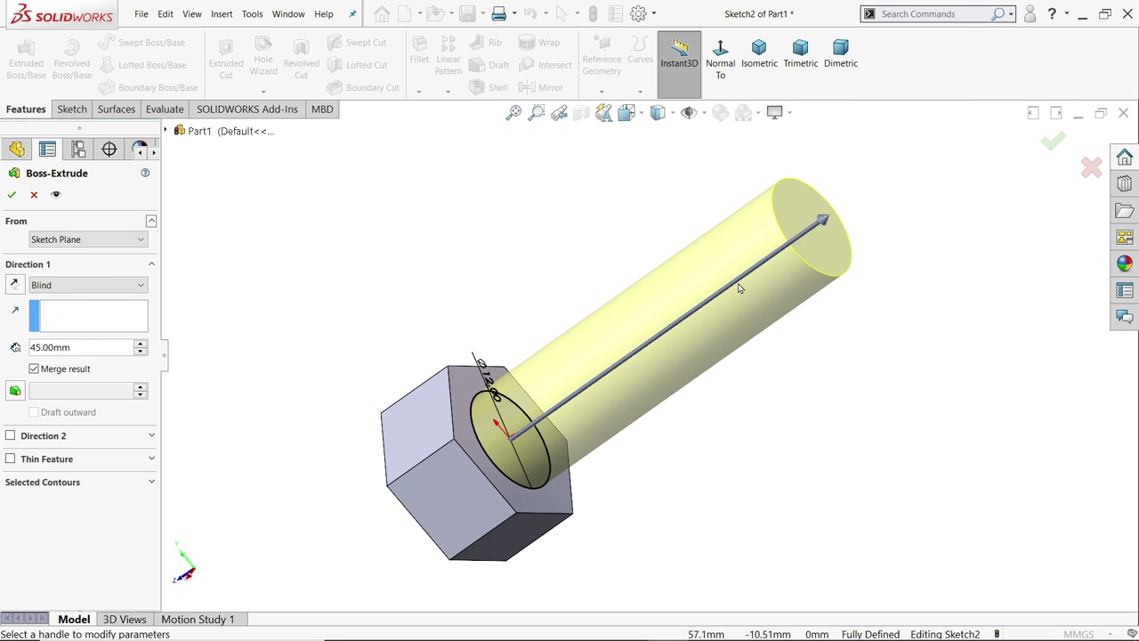
click(12, 194)
Chamfer the circular edge at the shank's free end with a 1 mm distance at 45 degrees.
scroll(884, 248, down, 4)
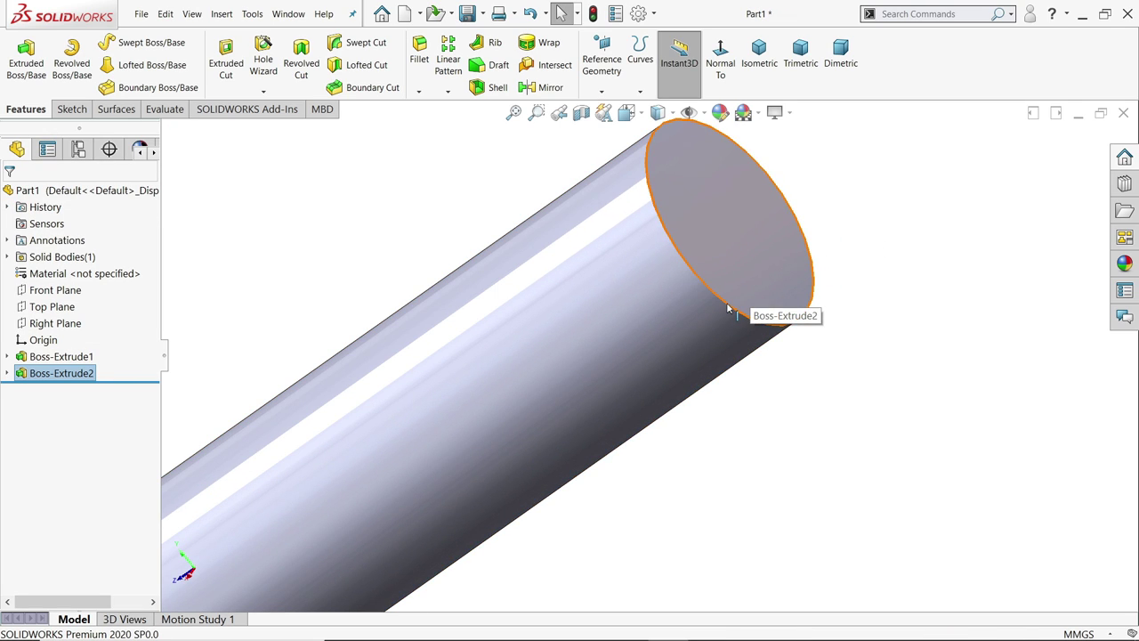
click(728, 309)
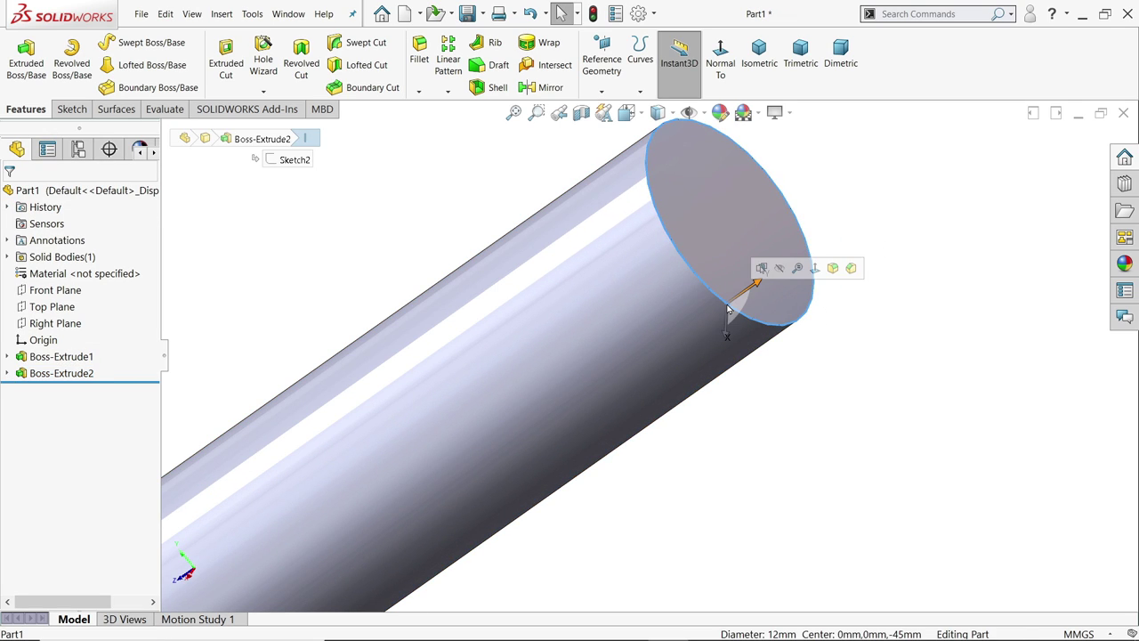
click(851, 268)
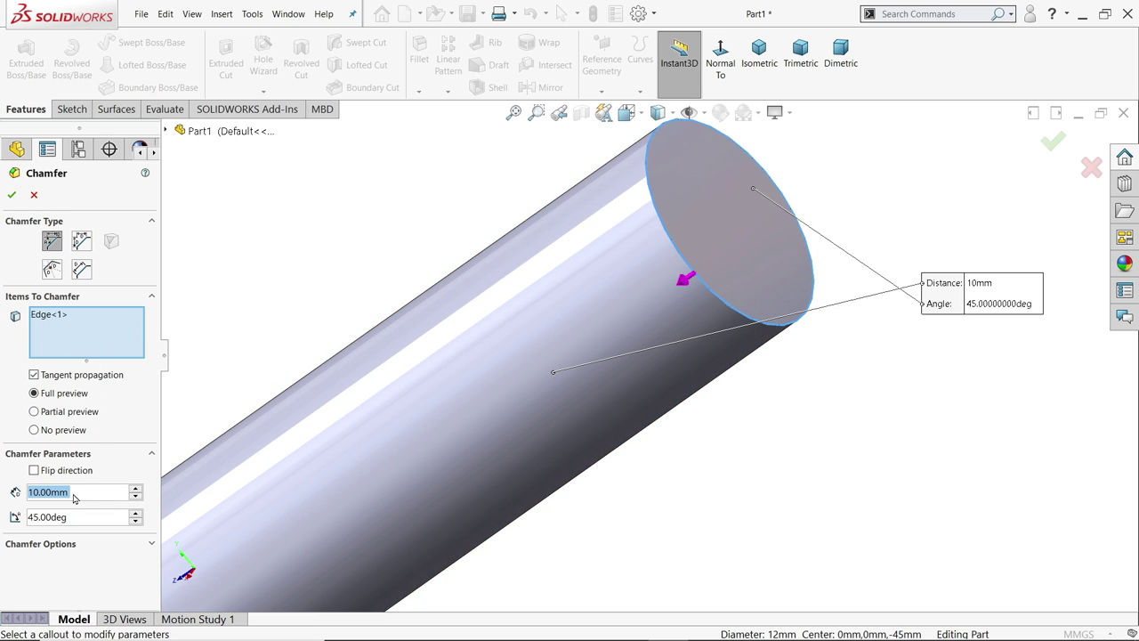
click(34, 470)
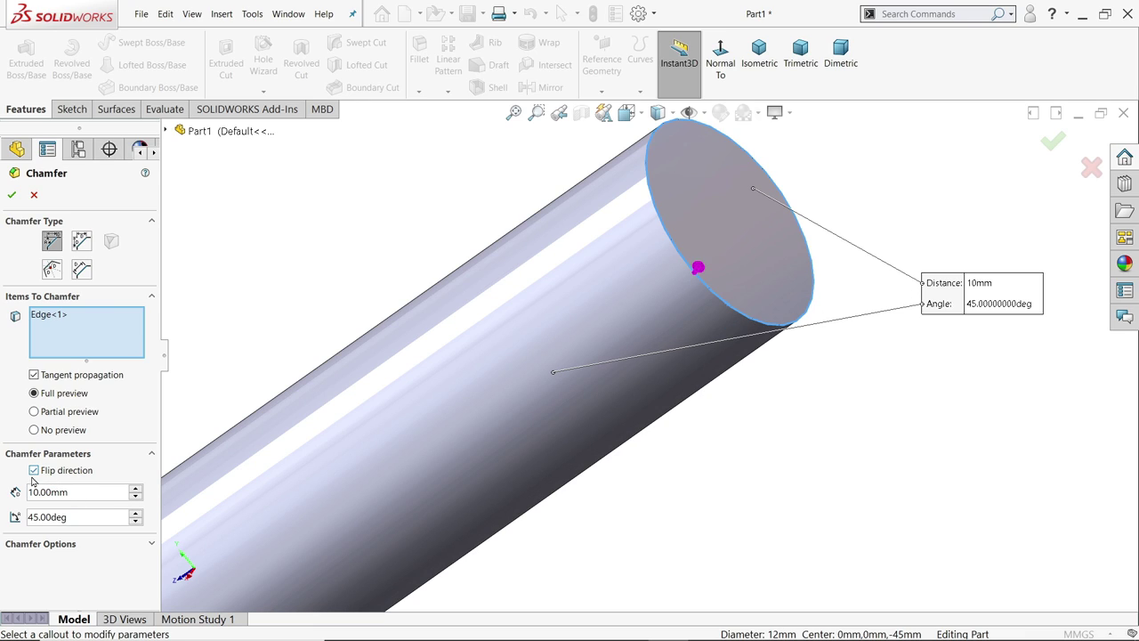
click(32, 471)
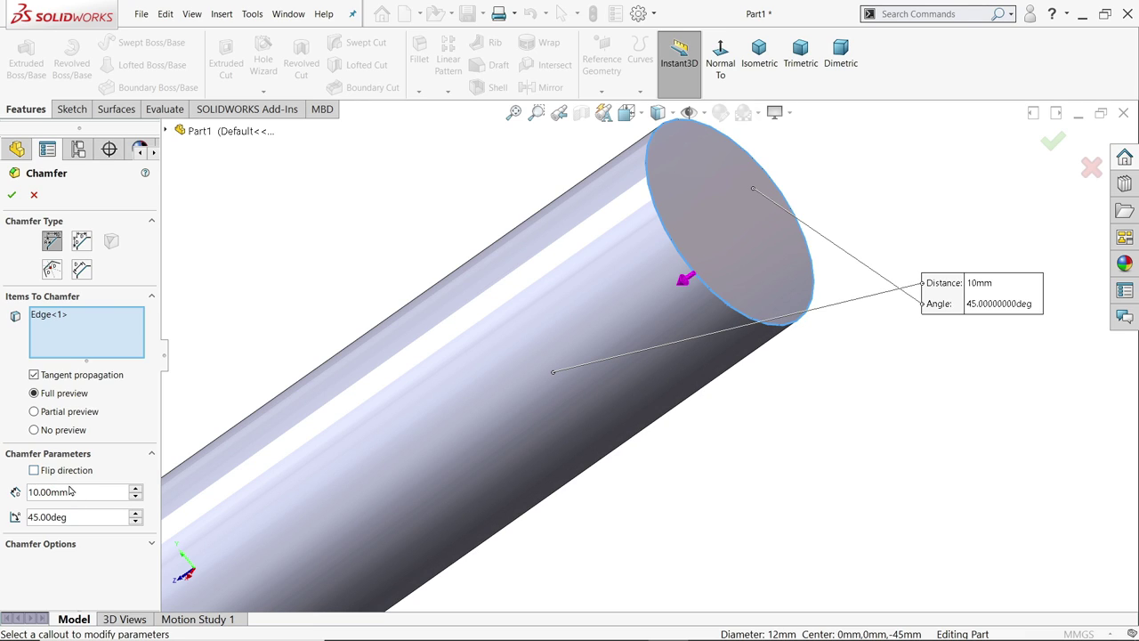
double_click(43, 491)
text(1)
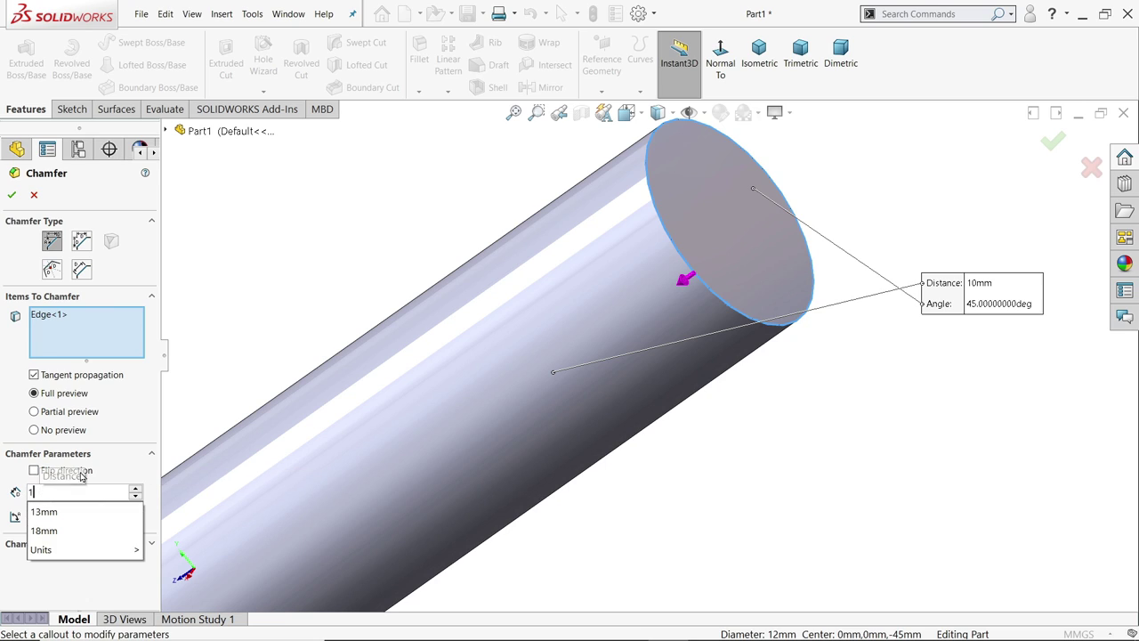
key(Return)
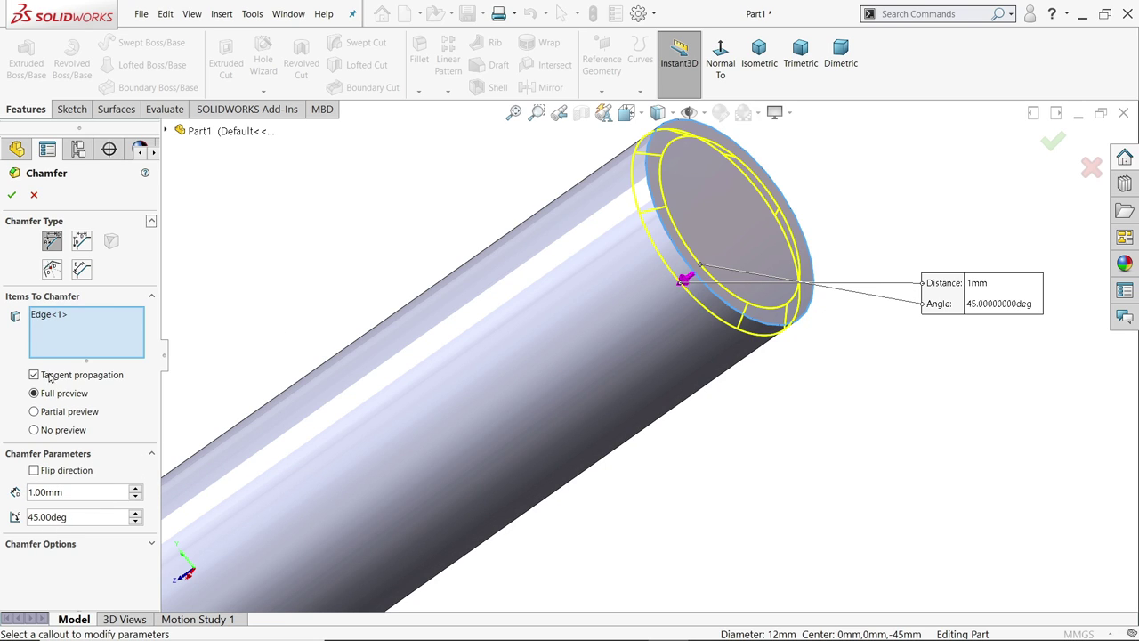
click(12, 194)
Fillet the circular edge where the shank meets the hex head with a symmetric 0.5 mm radius.
scroll(676, 339, up, 5)
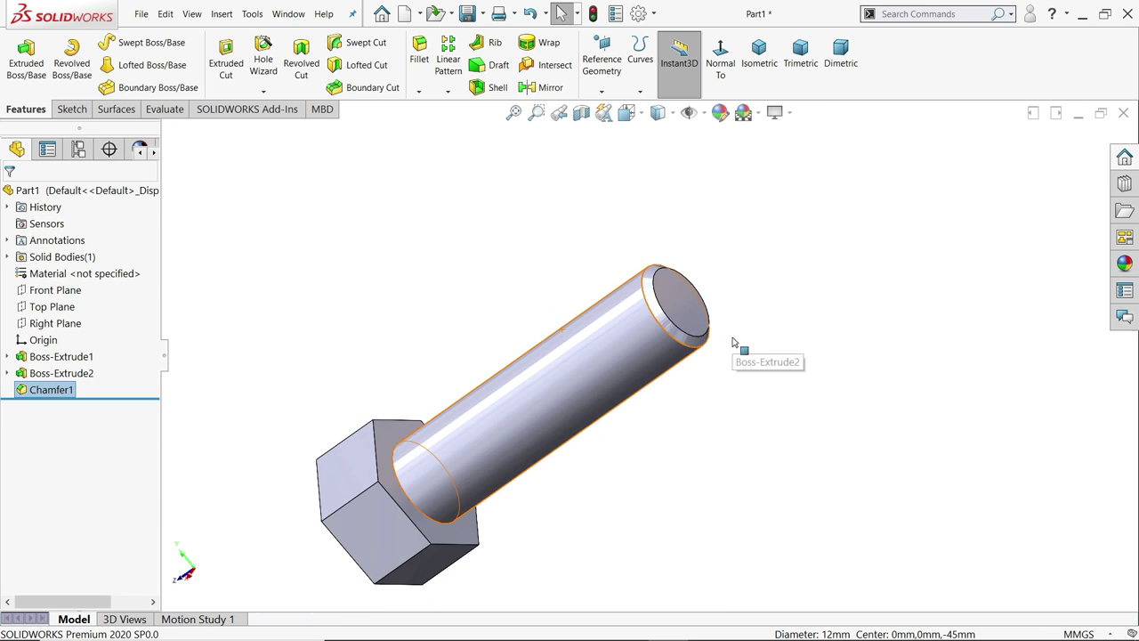
scroll(451, 519, down, 4)
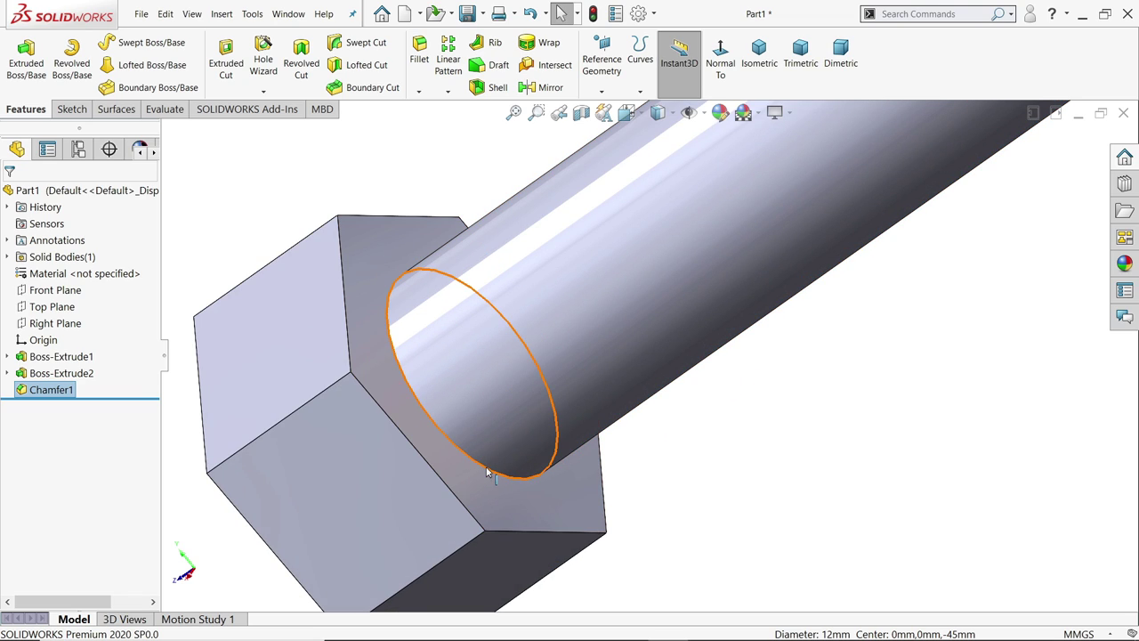
click(488, 471)
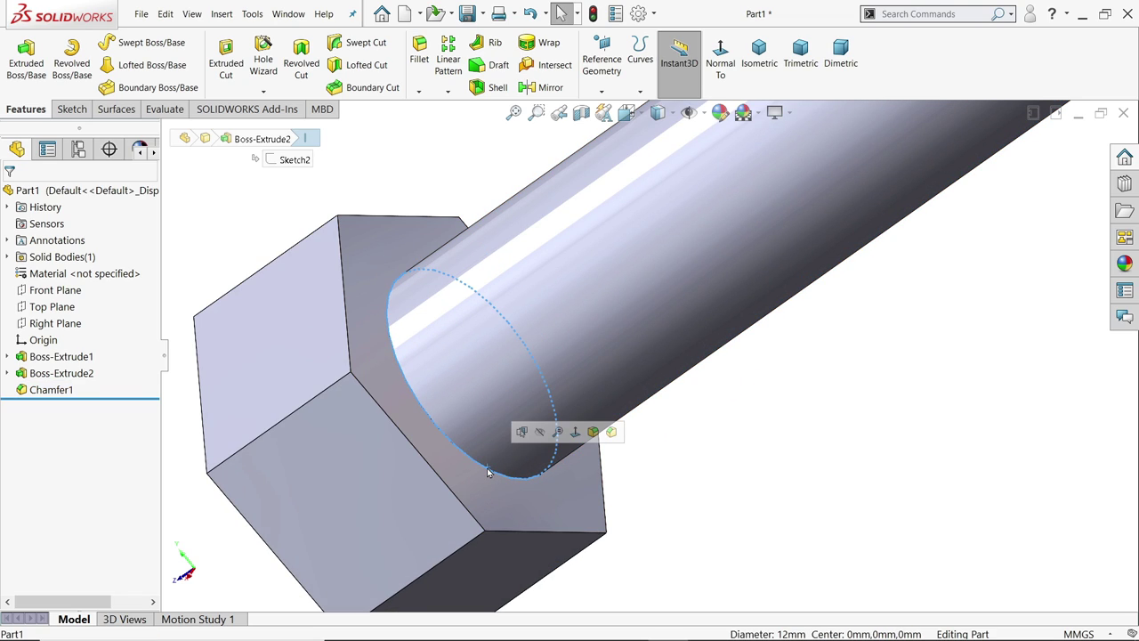
click(593, 432)
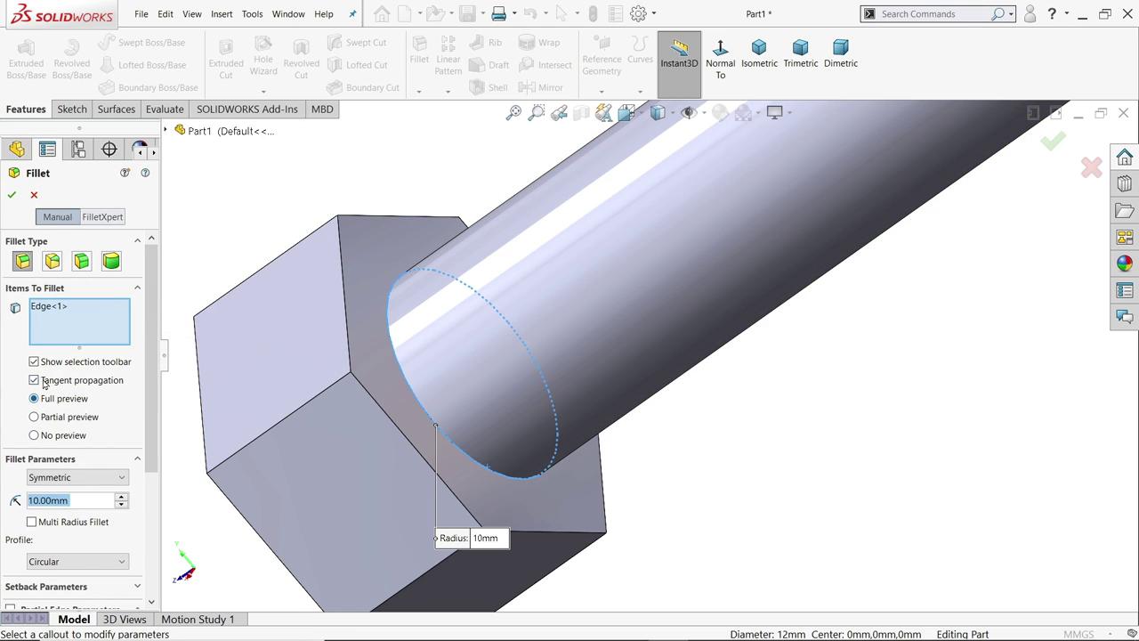
scroll(127, 397, down, 3)
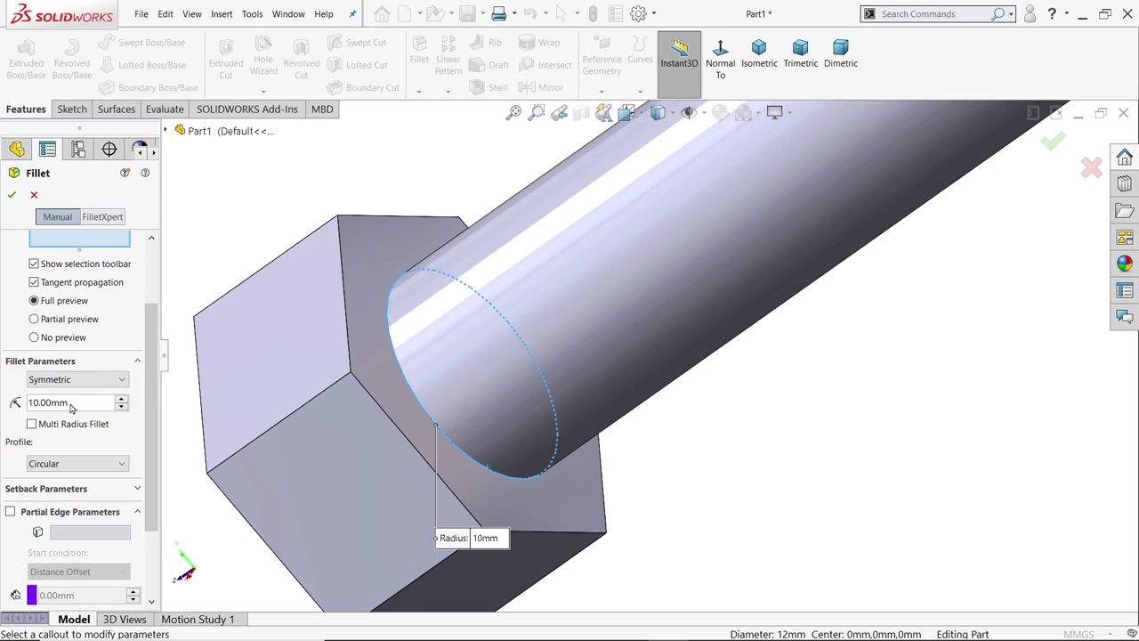
drag(79, 402, 23, 401)
text(0.5)
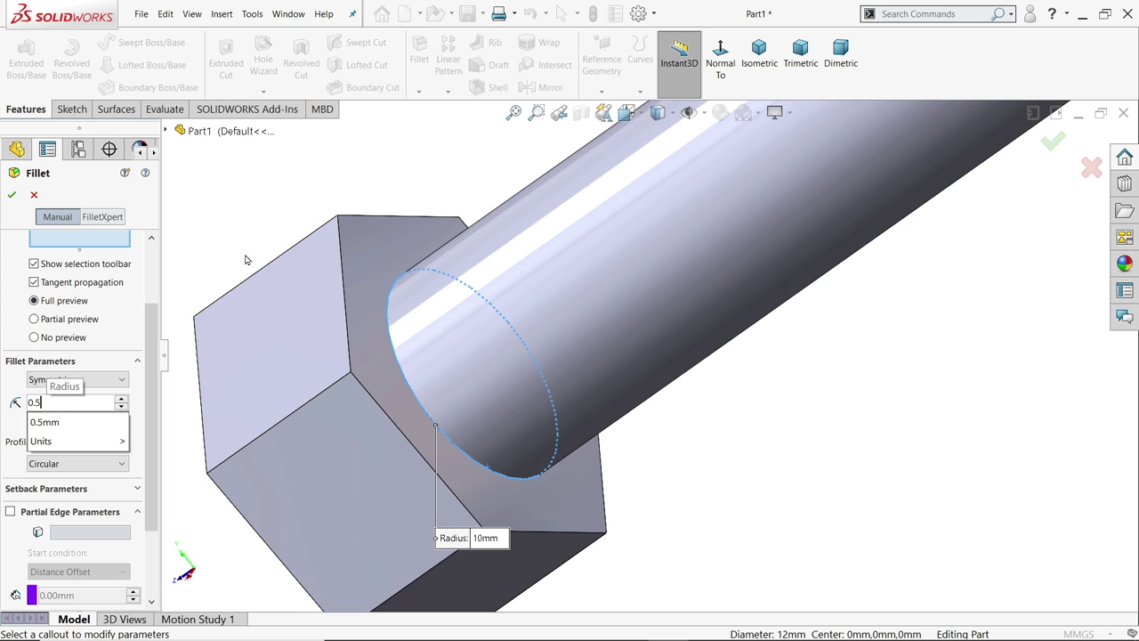
key(Return)
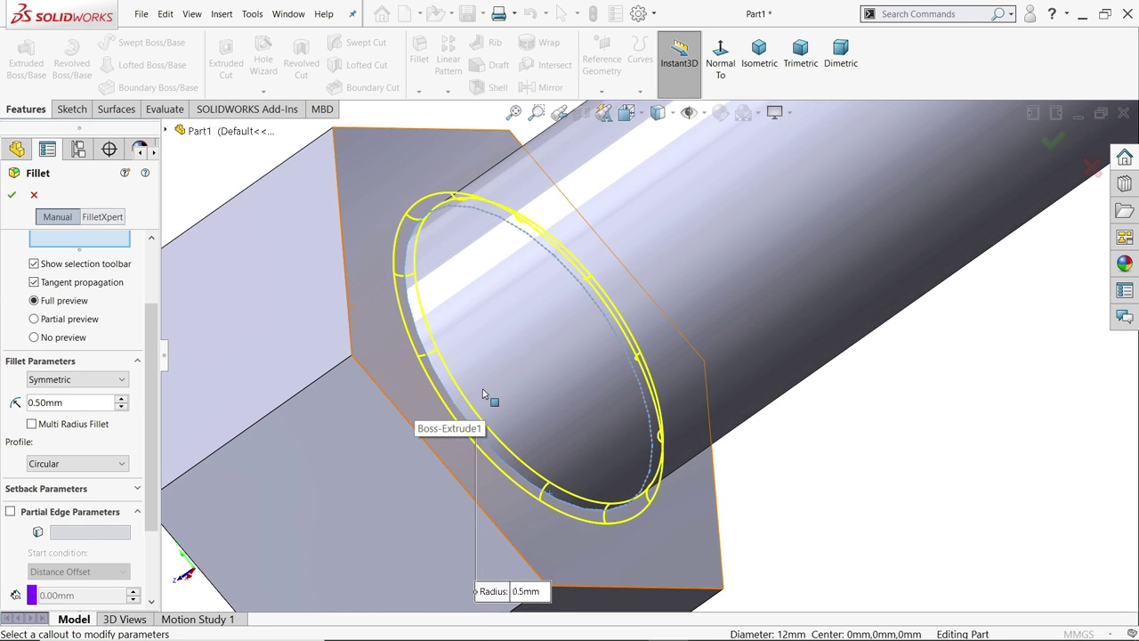
scroll(427, 398, down, 5)
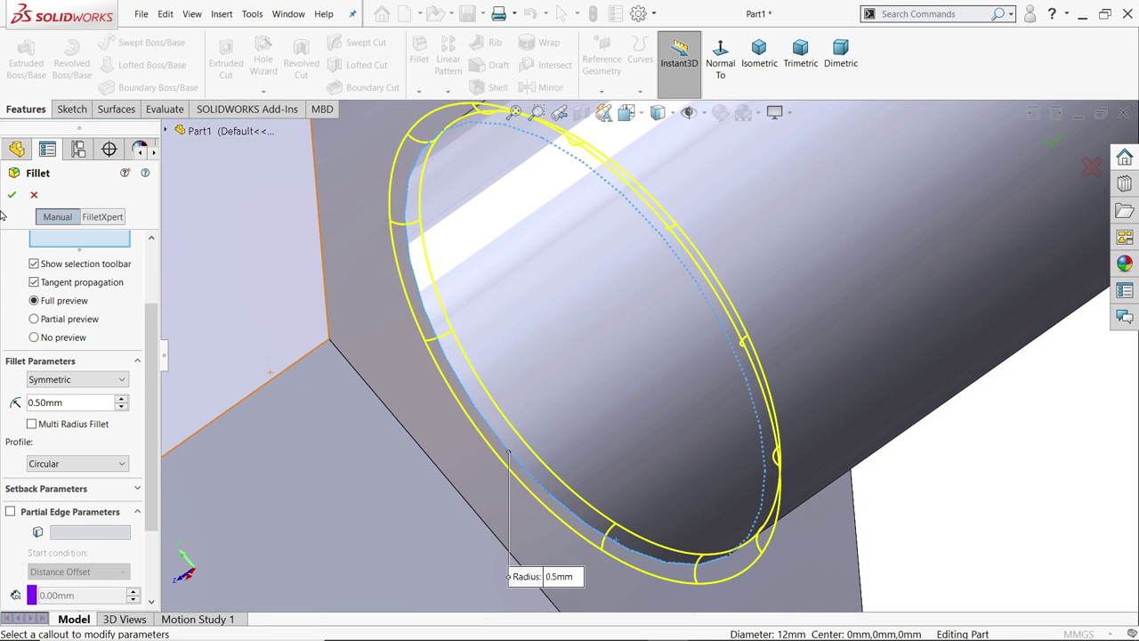
click(11, 195)
Switch to the flange bolt drawing in Photos and examine the head's rounding, circle diameter and flange dimensions up close.
scroll(508, 376, up, 5)
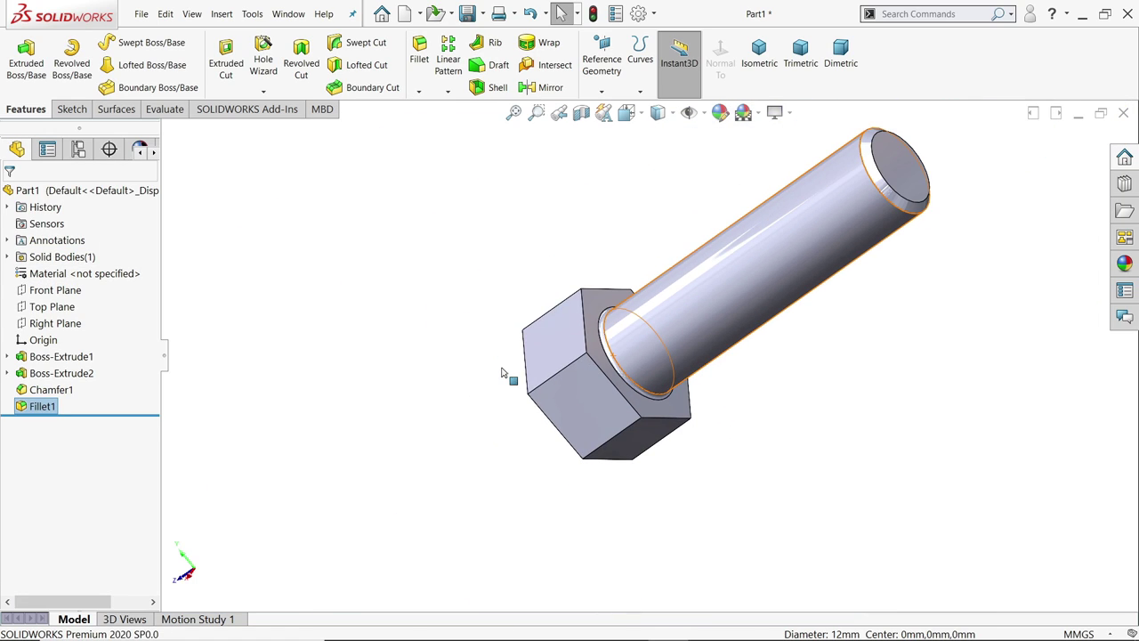
middle_drag(508, 375, 694, 232)
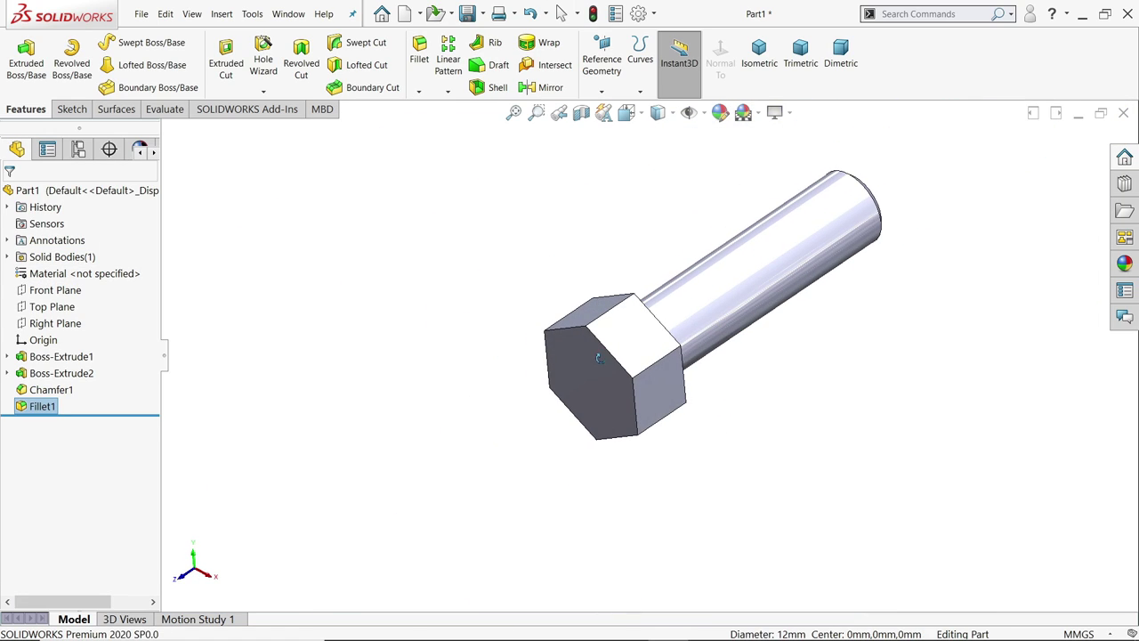
click(760, 54)
key(alt+Tab)
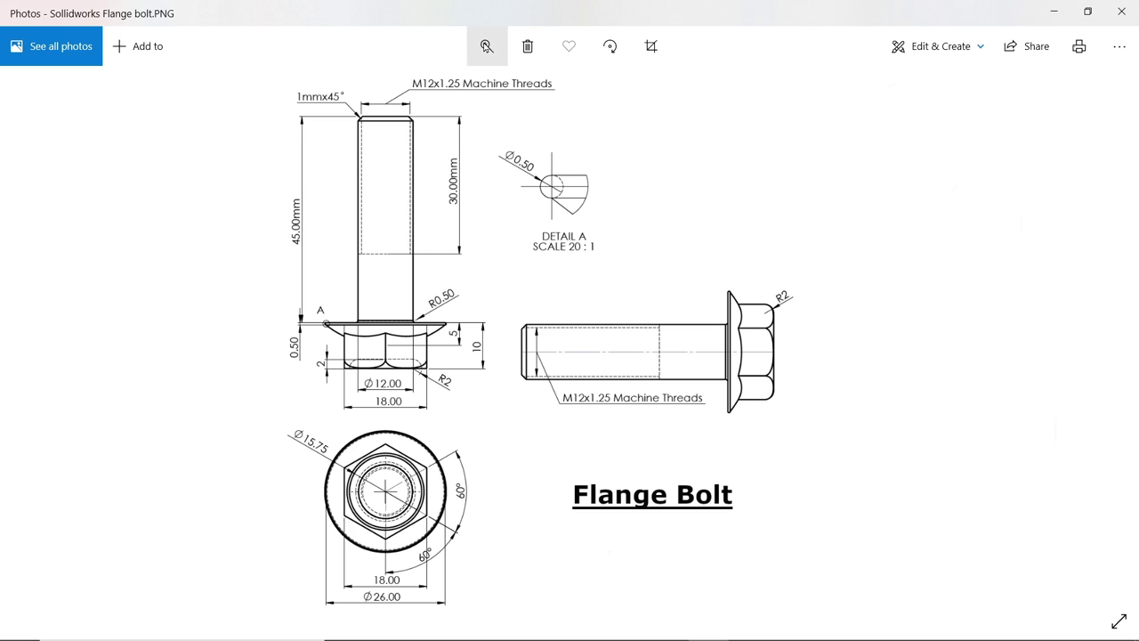
click(487, 46)
drag(411, 93, 436, 96)
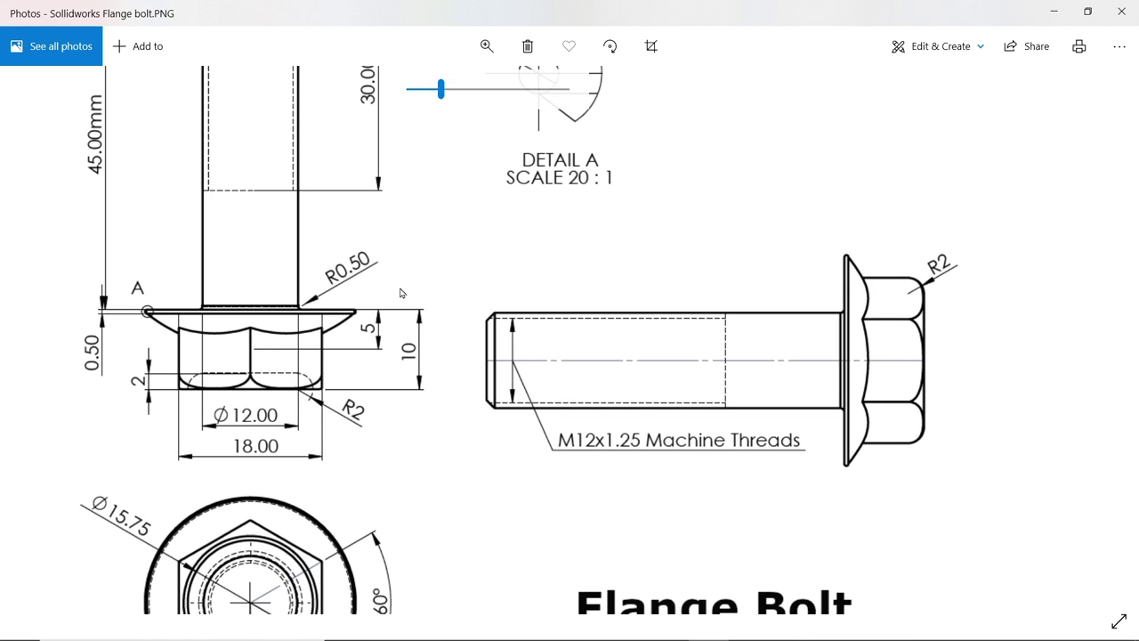
mouse_move(401, 293)
mouse_down()
mouse_move(542, 283)
mouse_move(557, 262)
mouse_up()
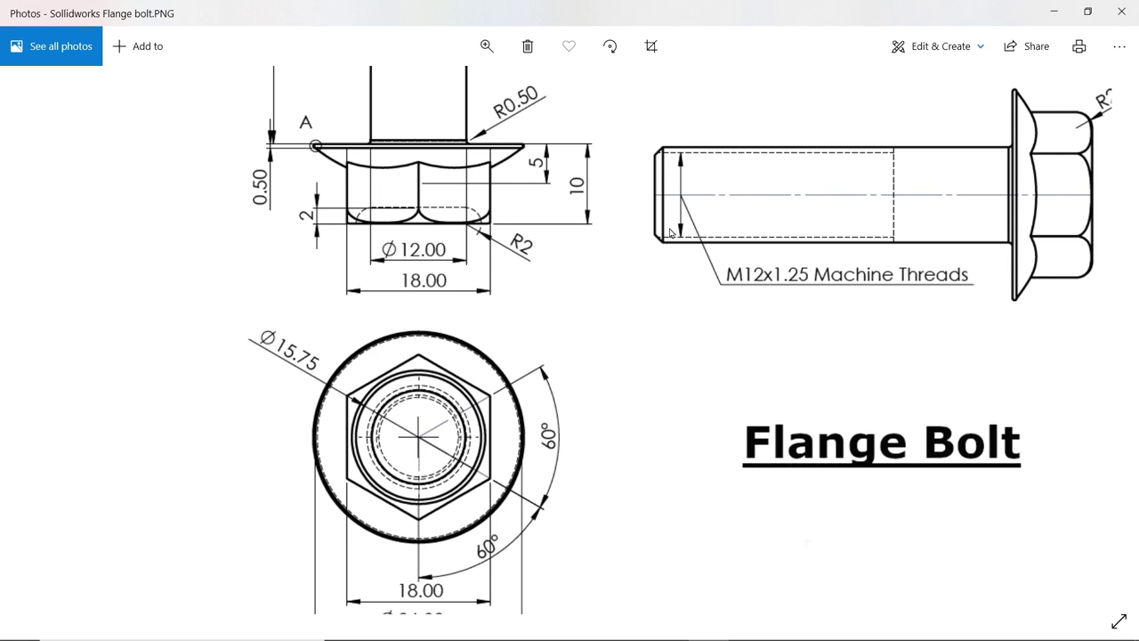
drag(670, 232, 461, 277)
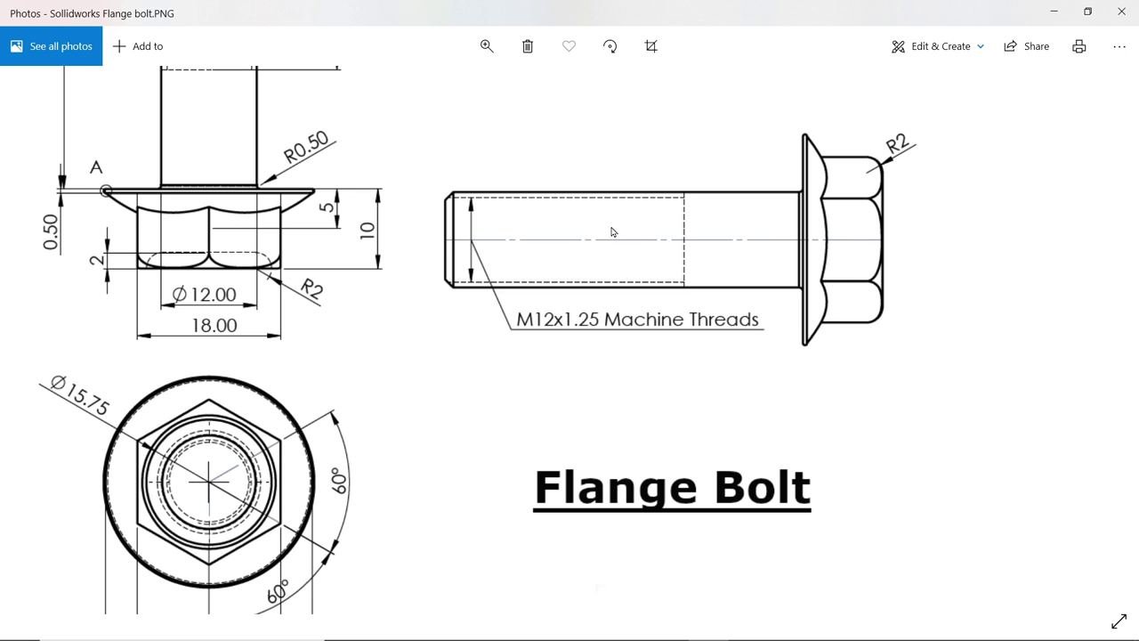
scroll(612, 231, left, 3)
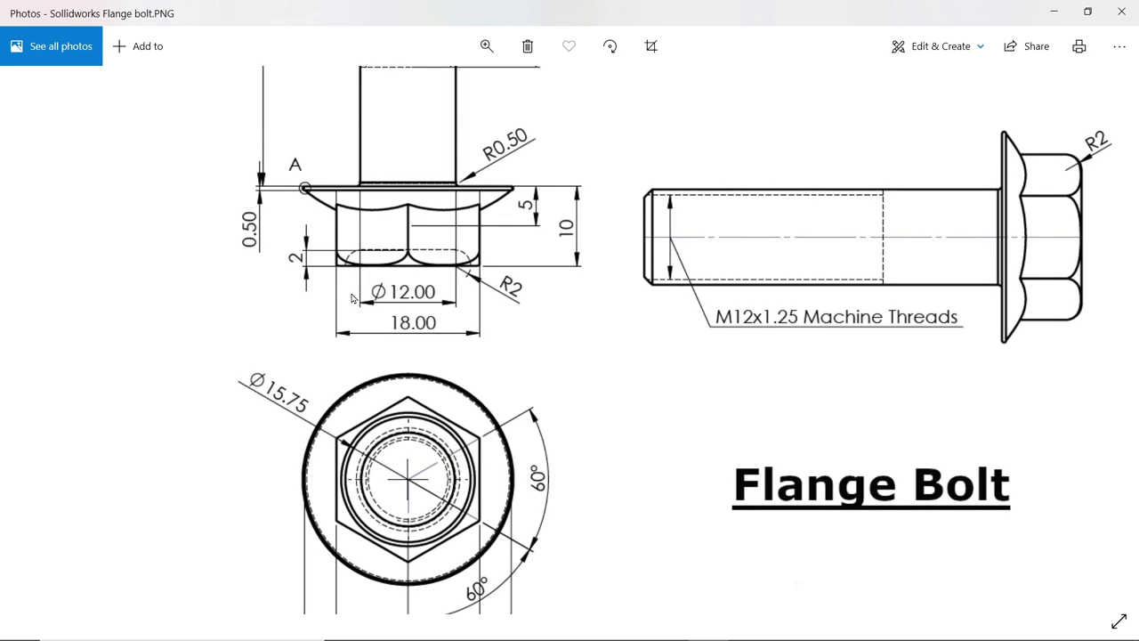
scroll(347, 318, down, 1)
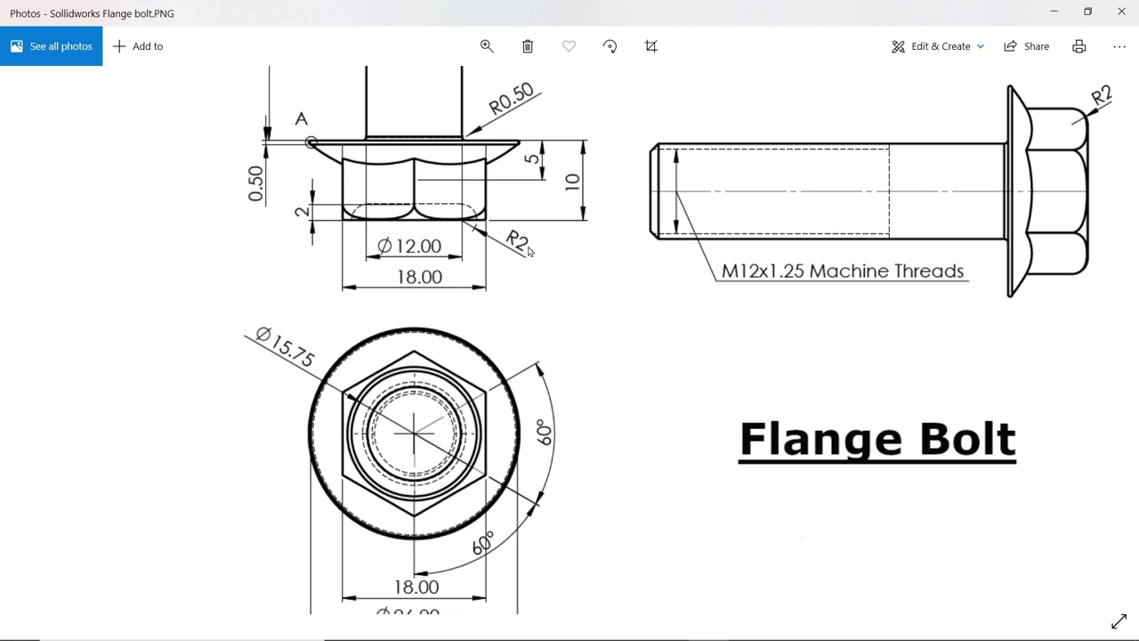
Switch back to SOLIDWORKS and start a new sketch on the Right Plane through the bolt head.
click(1053, 12)
scroll(648, 381, up, 2)
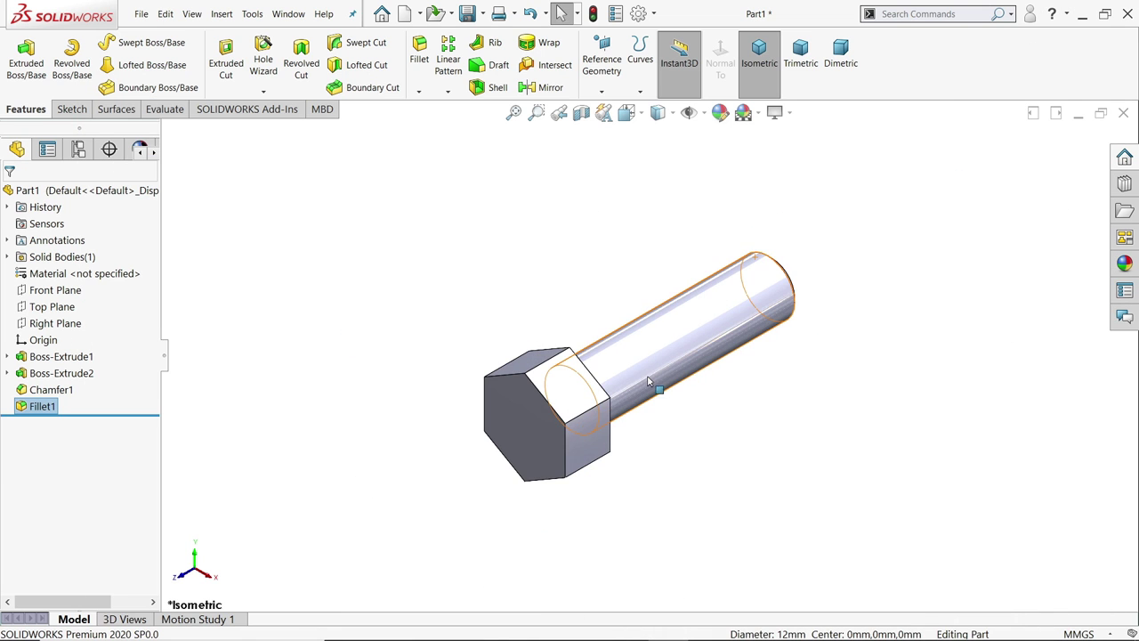
scroll(572, 433, down, 5)
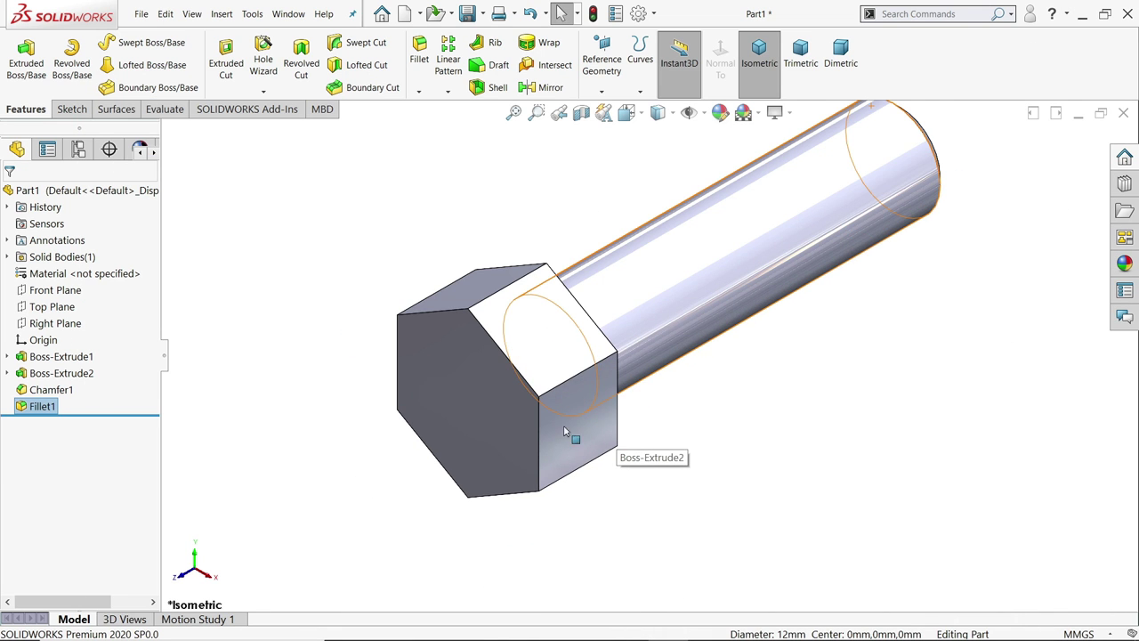
click(69, 325)
middle_drag(267, 318, 323, 294)
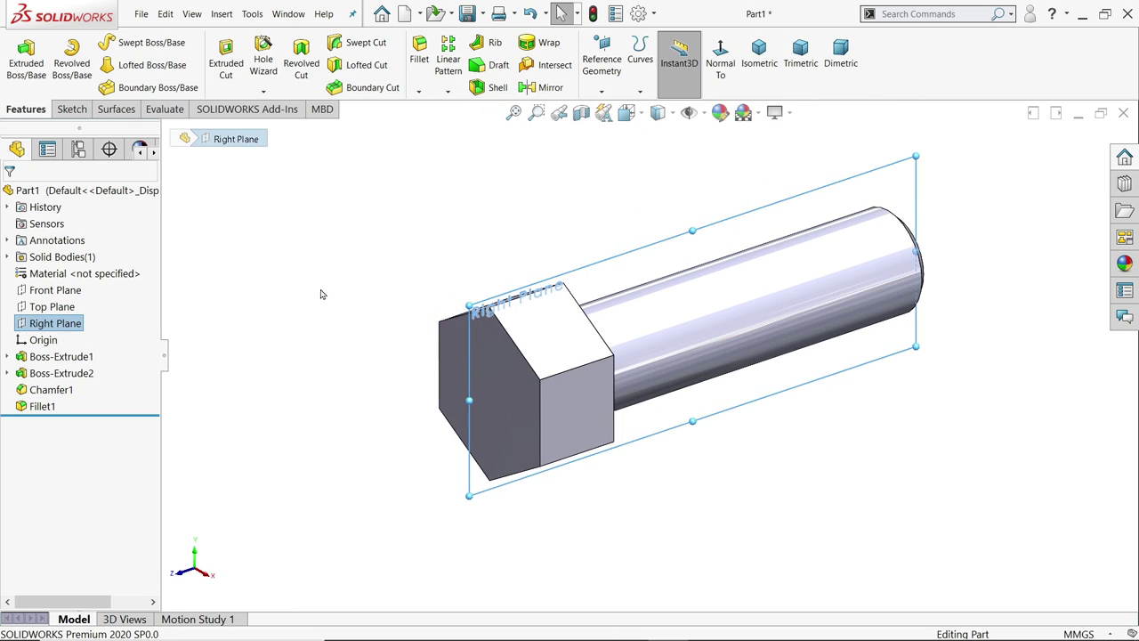
scroll(627, 338, down, 5)
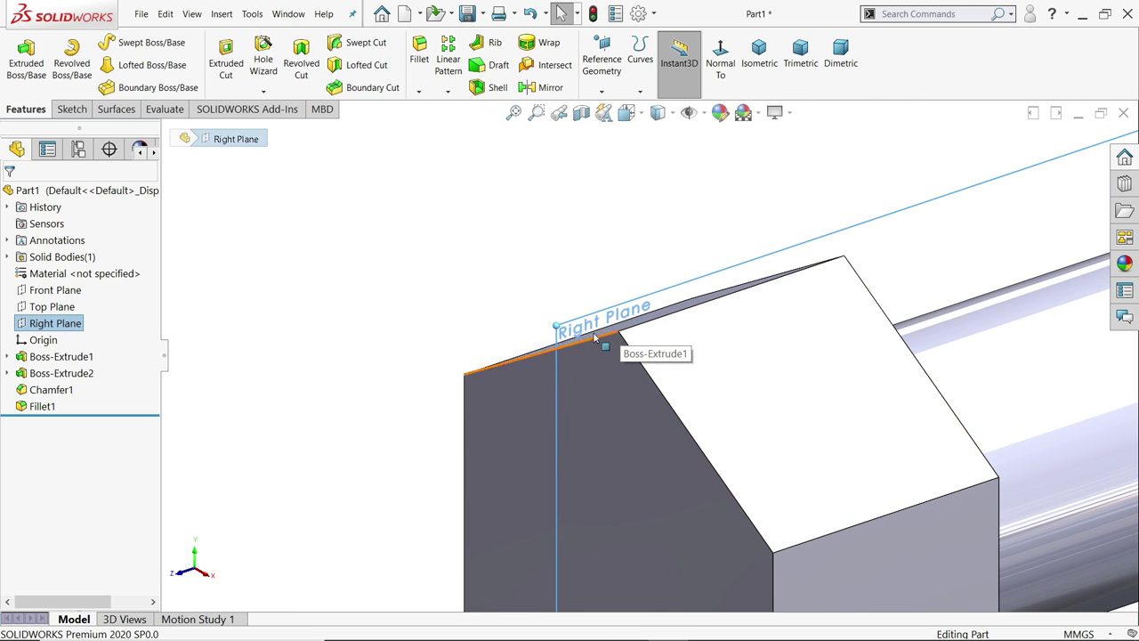
click(71, 109)
click(19, 59)
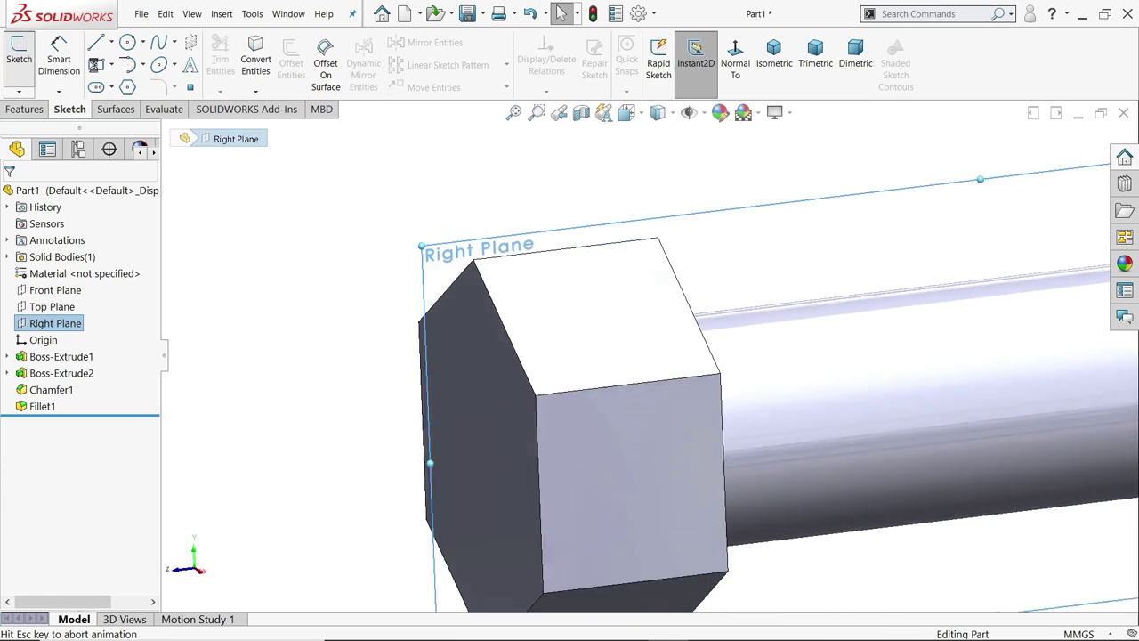
Sketch a 3-point arc of about 1.89 mm radius across the head's upper outer corner, ending on its two edges.
click(144, 69)
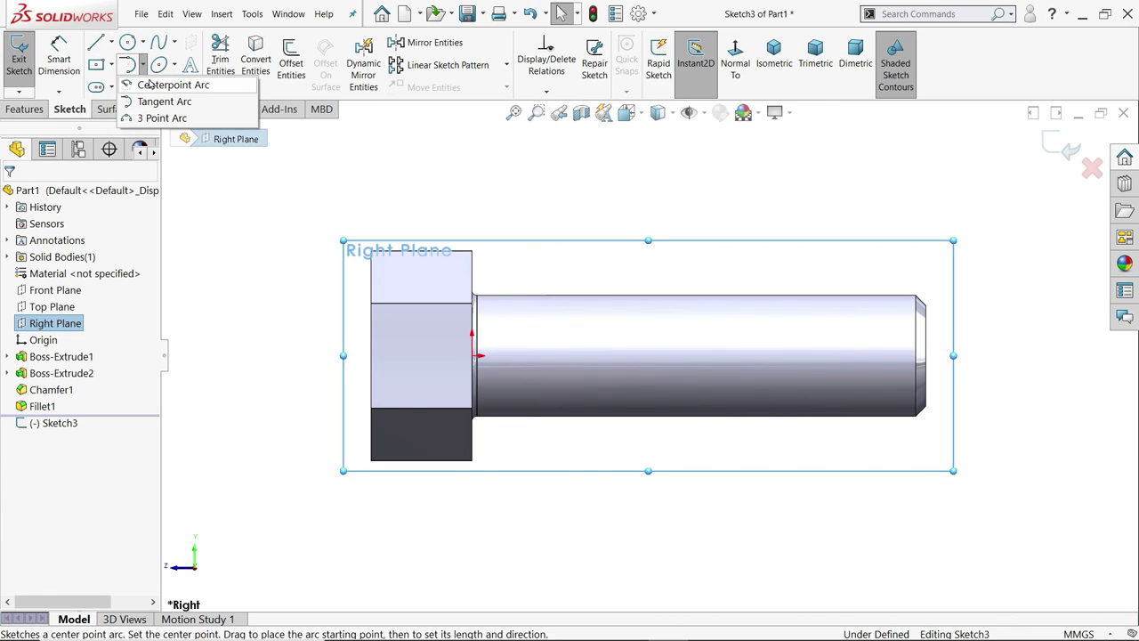
click(158, 117)
scroll(361, 249, down, 8)
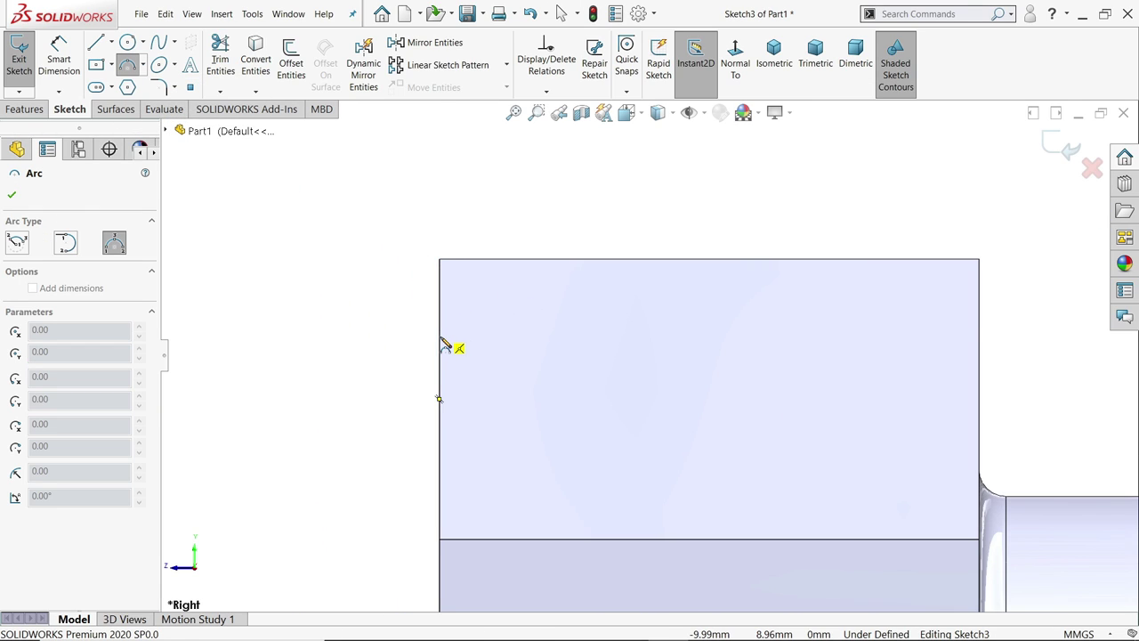
click(443, 342)
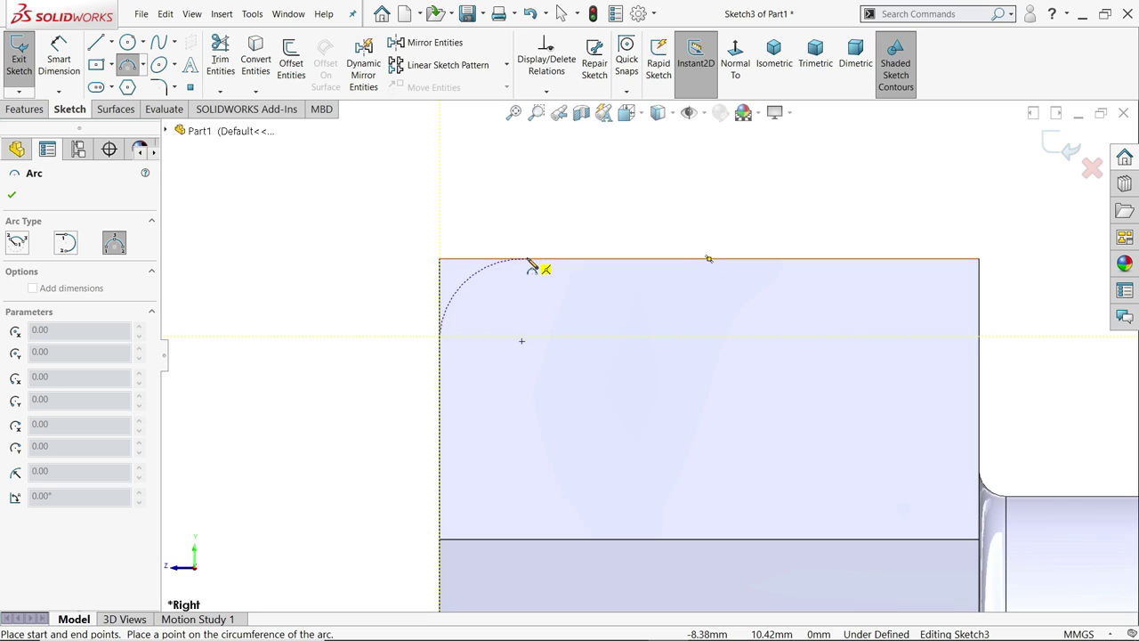
click(529, 260)
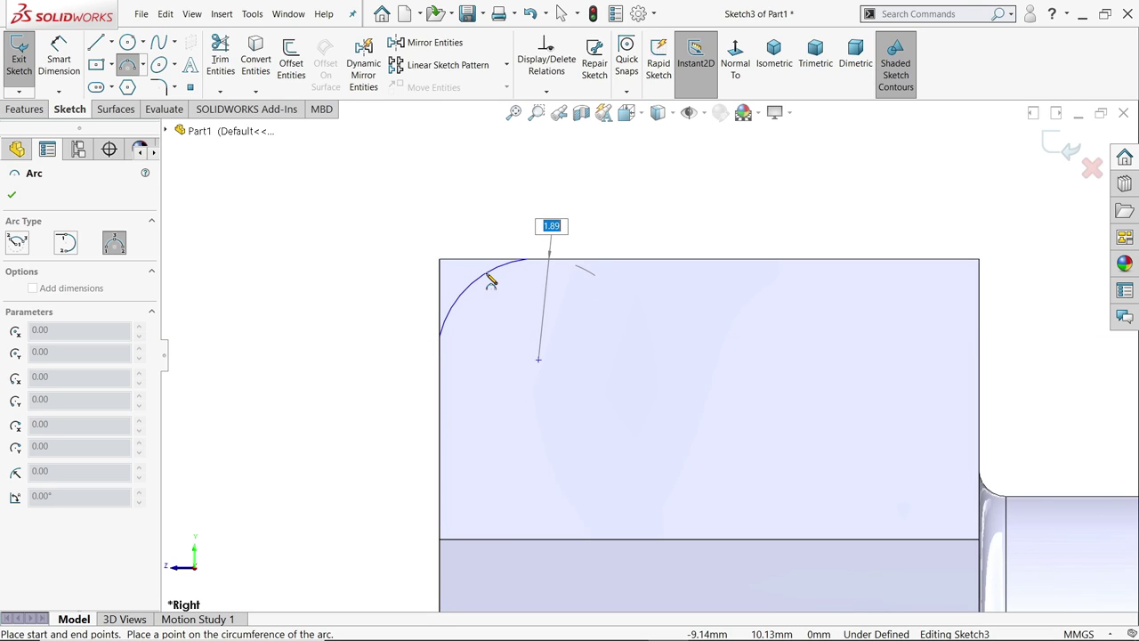
click(491, 281)
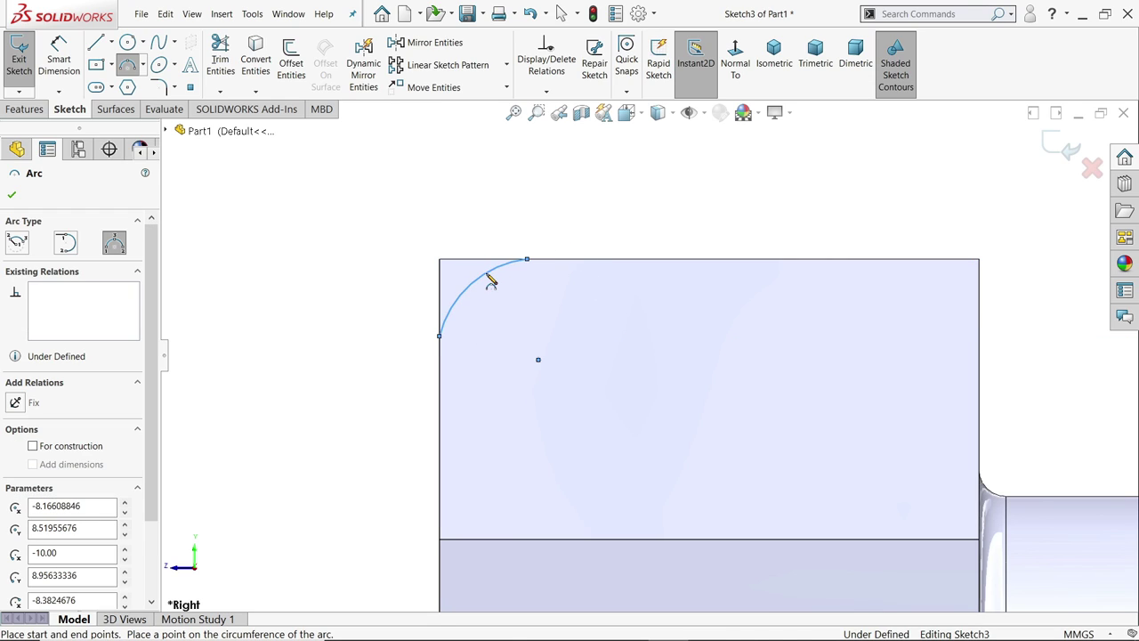
Close the arc with a horizontal line about 1.62 mm long and a vertical line about 1.44 mm long meeting at the head's corner.
click(111, 44)
click(115, 62)
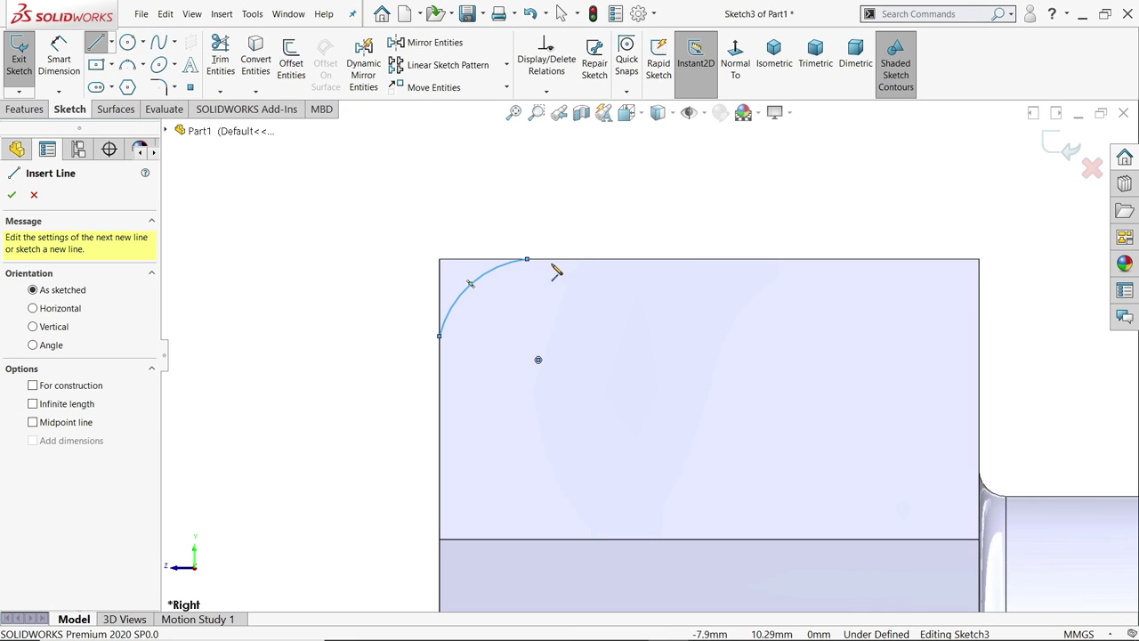
click(528, 259)
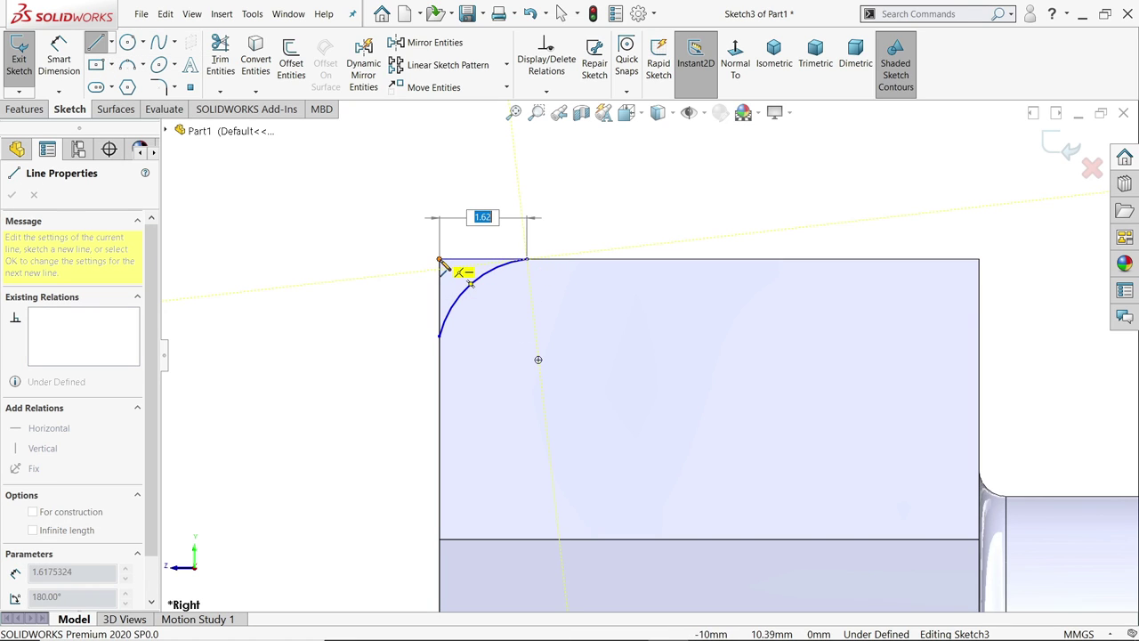
click(439, 259)
click(442, 339)
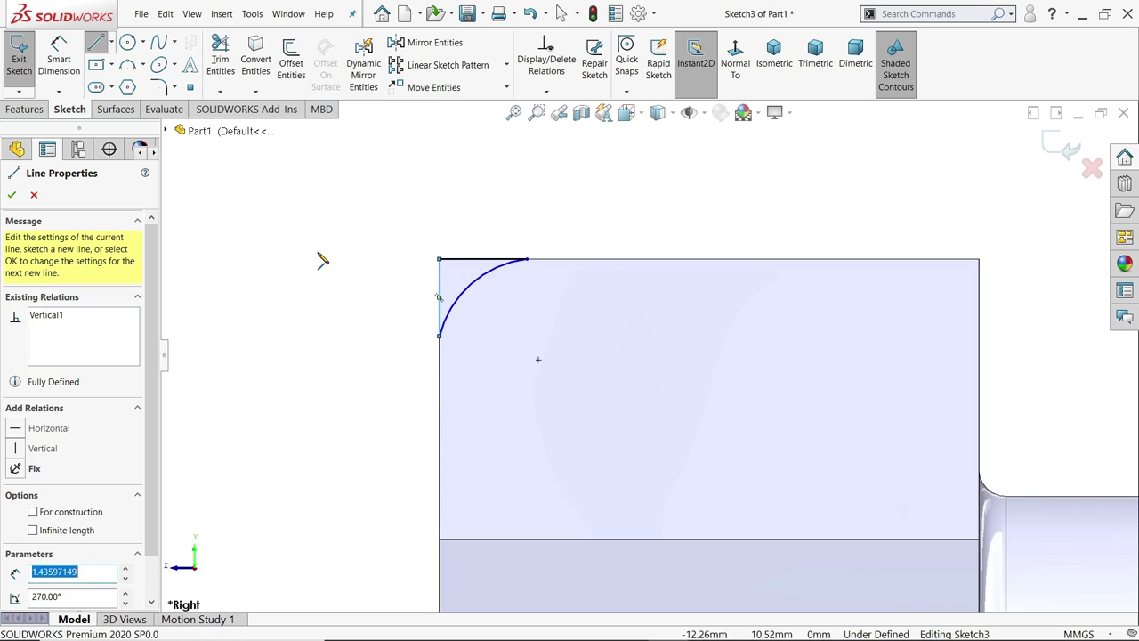
right_click(320, 257)
click(334, 265)
Make the horizontal and vertical corner lines equal in length.
scroll(476, 291, down, 3)
drag(481, 218, 423, 282)
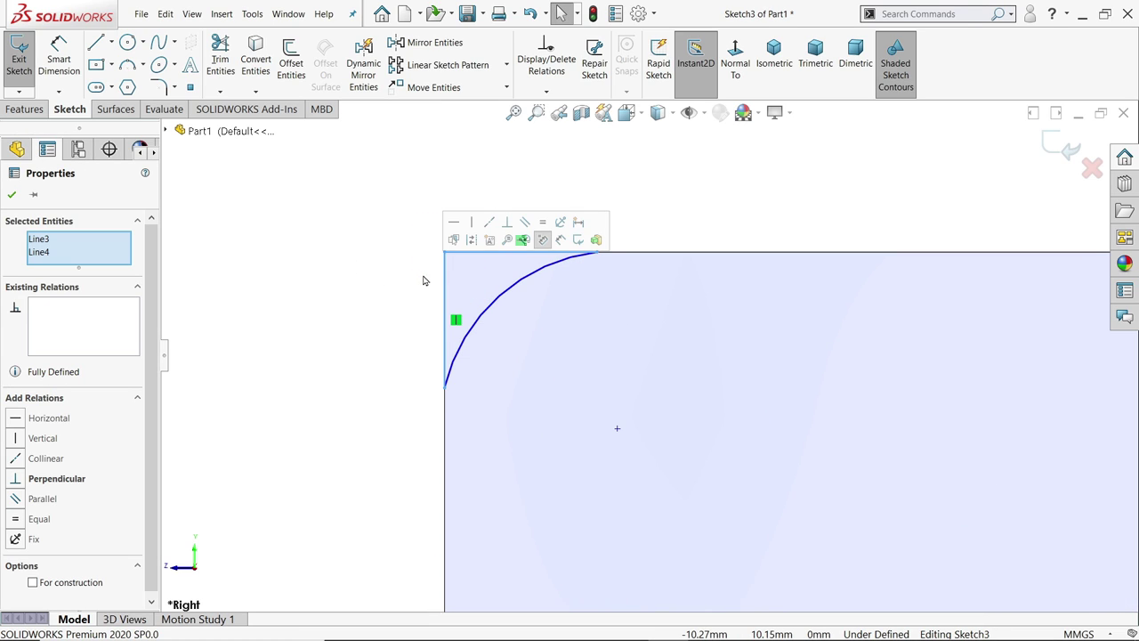
click(543, 223)
click(305, 192)
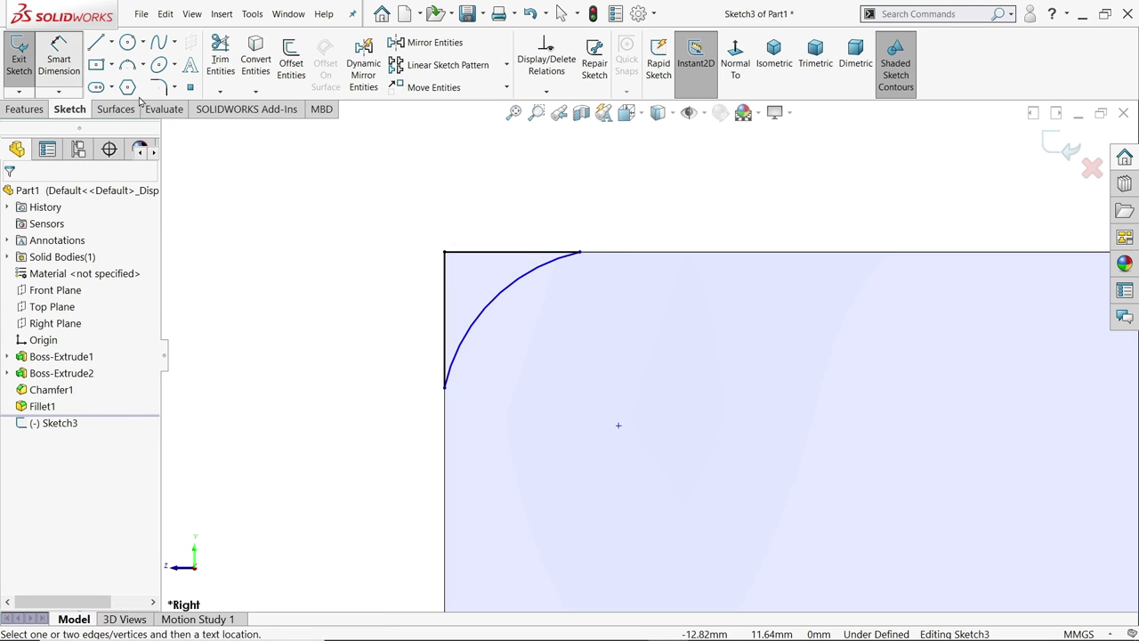
Dimension the corner arc with a radius of 2 mm.
click(58, 58)
click(501, 300)
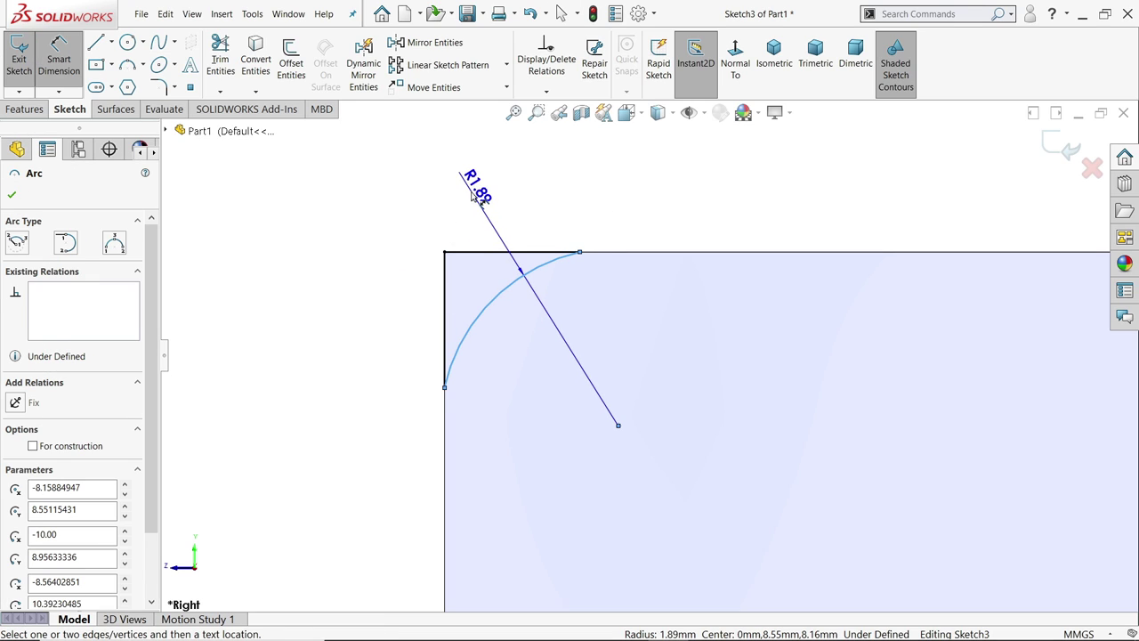
click(473, 183)
text(2)
key(Return)
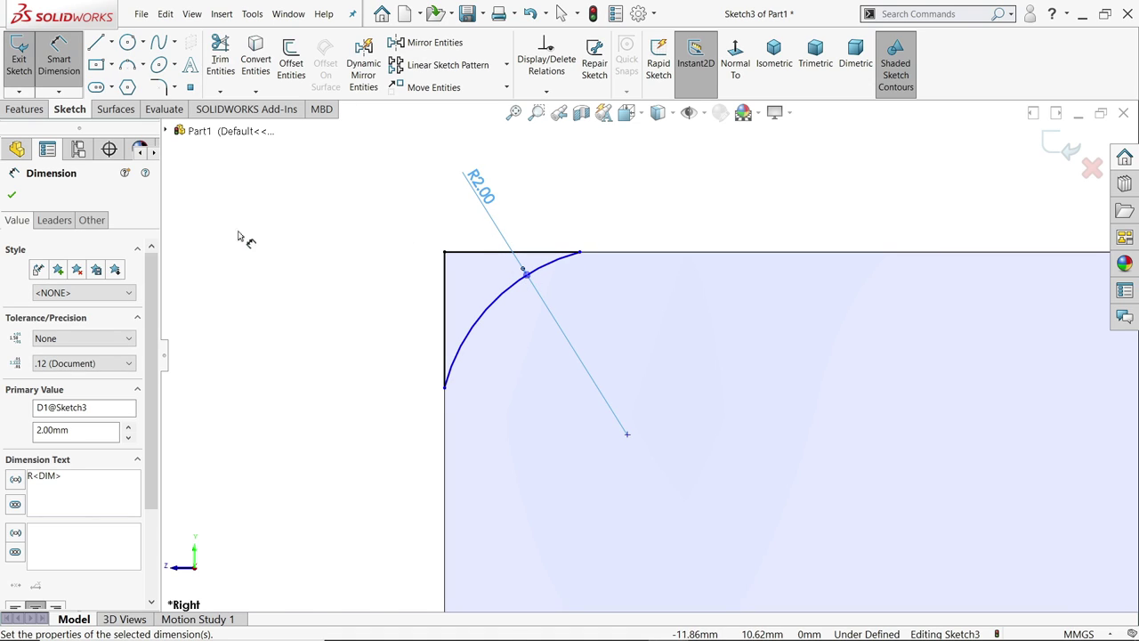
key(Escape)
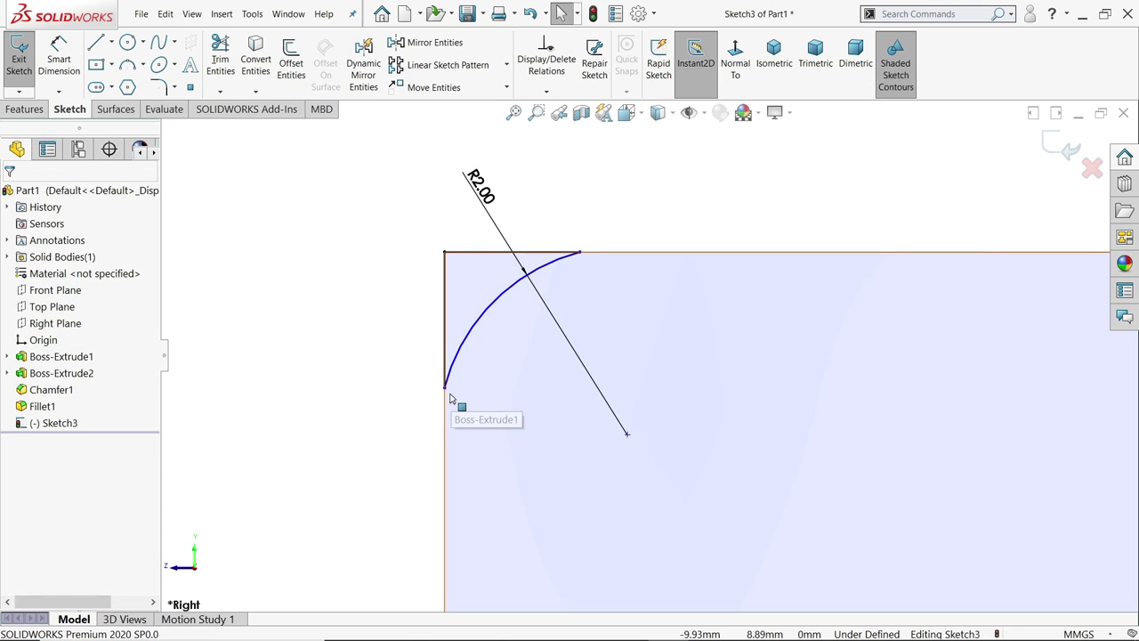
Add a vertical relation between the arc's upper endpoint and its center point.
click(581, 255)
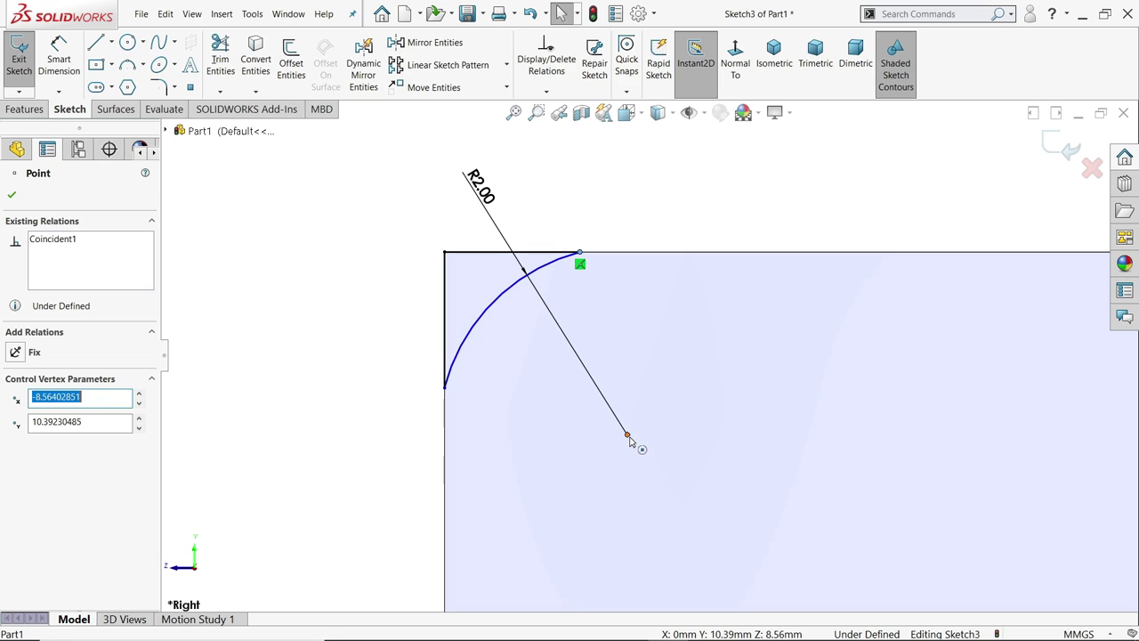
ctrl+click(627, 434)
click(683, 386)
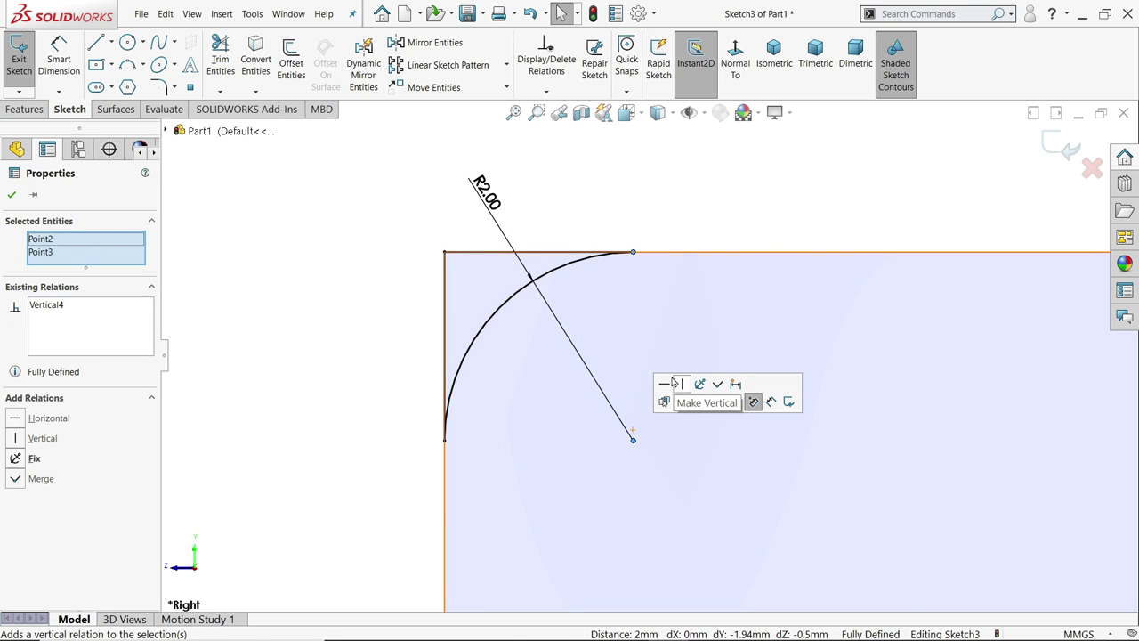
click(659, 203)
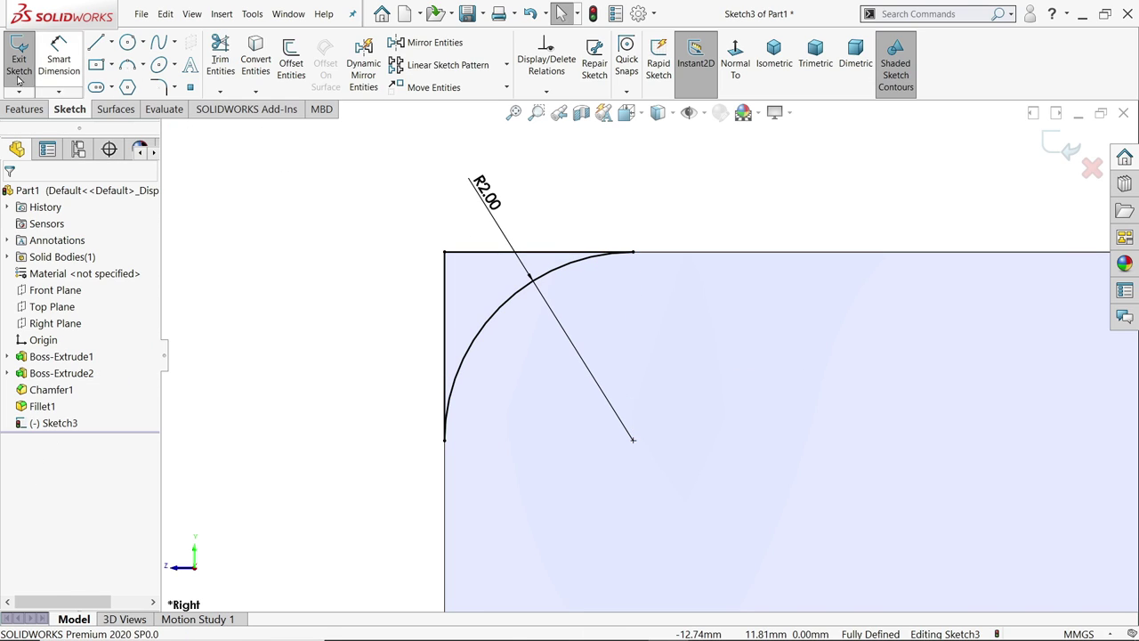
Dimension the horizontal corner line's length as a driven dimension above the profile.
click(59, 63)
click(508, 257)
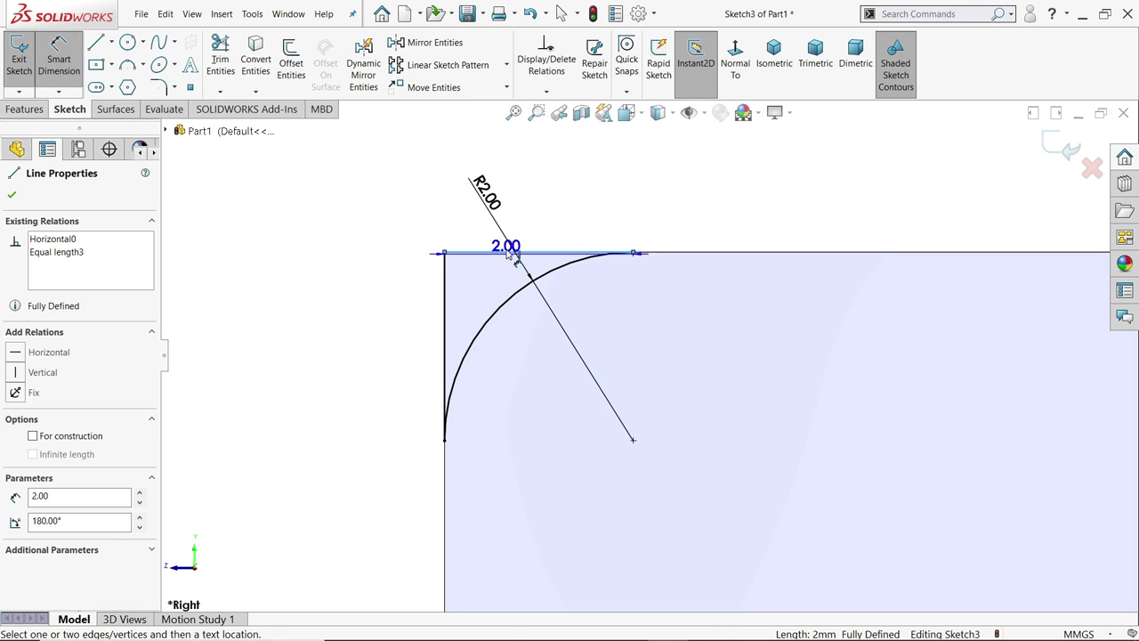
click(536, 159)
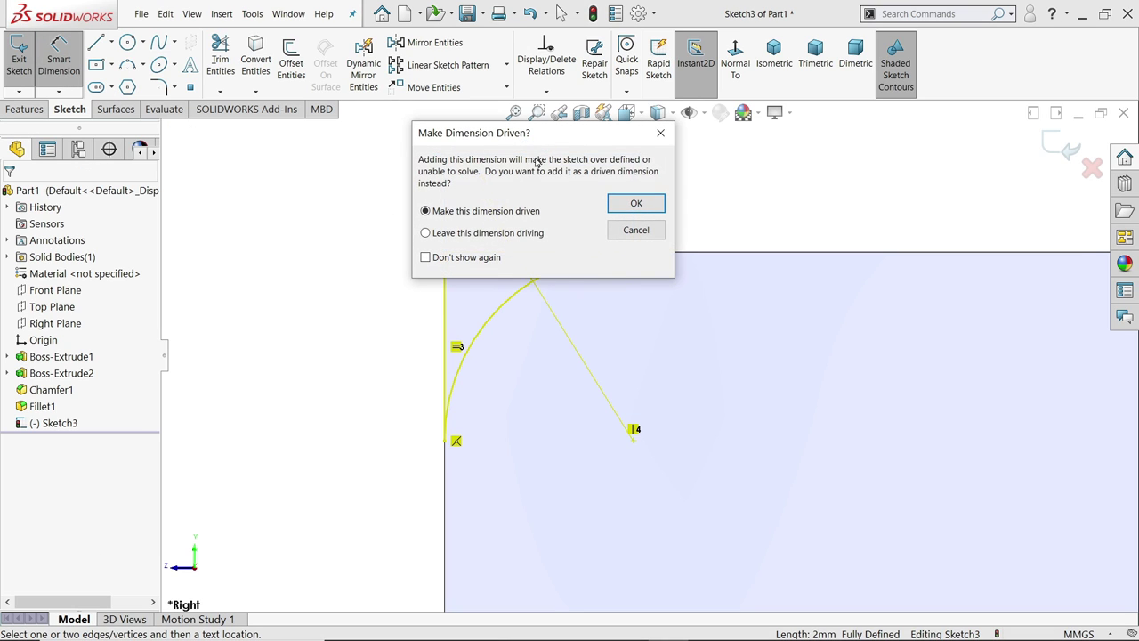
click(636, 204)
Draw a horizontal centerline from the origin along the bolt axis to the head's outer face.
scroll(585, 234, up, 5)
scroll(636, 348, down, 5)
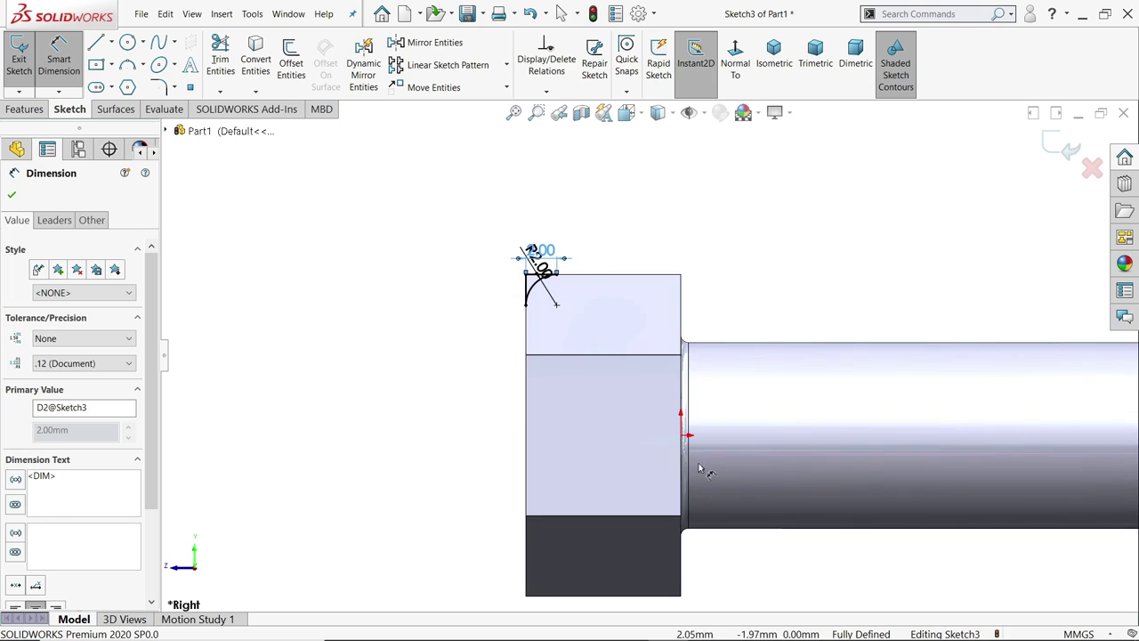
click(111, 43)
click(129, 78)
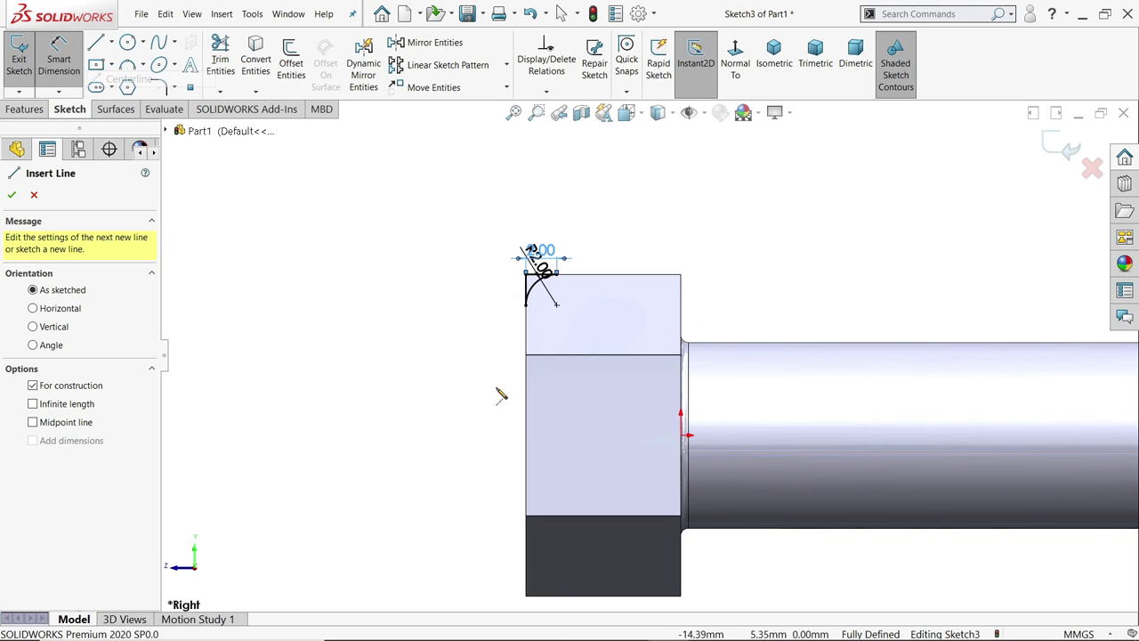
click(686, 436)
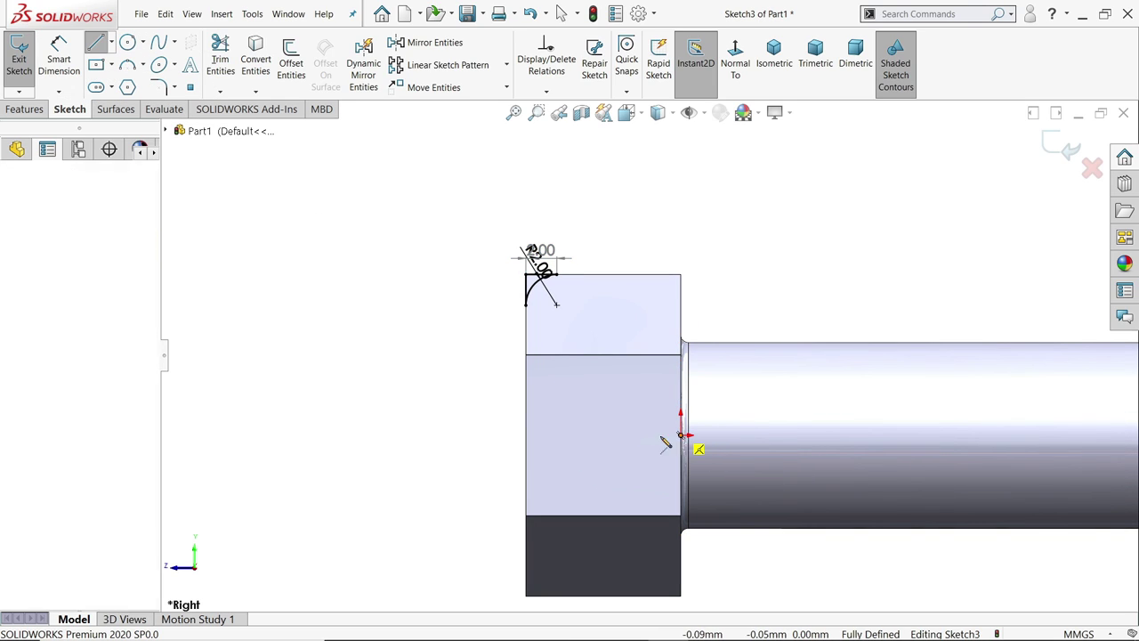
click(527, 436)
right_click(474, 352)
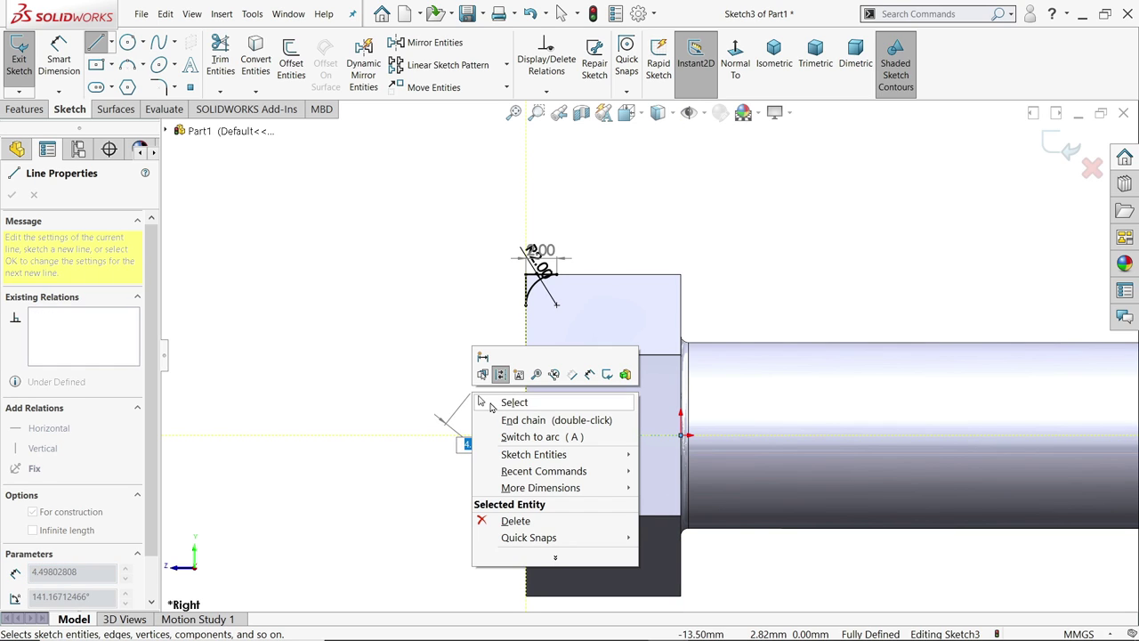
click(508, 403)
Exit the sketch and make a blind 360-degree Revolved Cut of the corner profile around the centerline to round the hex head.
middle_drag(832, 222, 795, 275)
scroll(757, 336, down, 3)
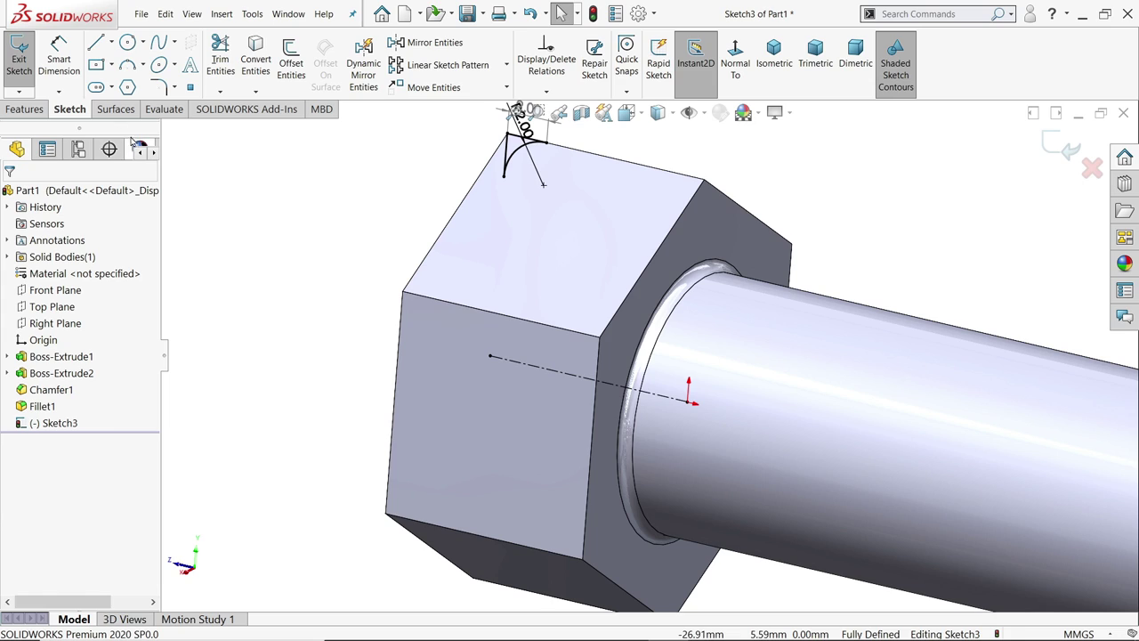
click(22, 111)
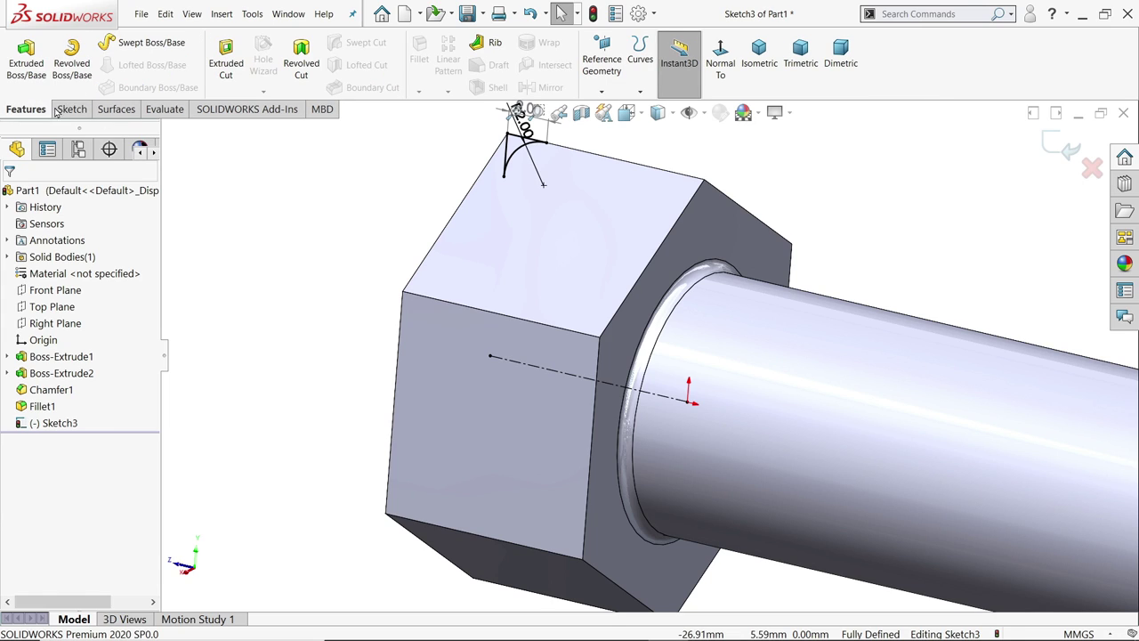
click(1063, 149)
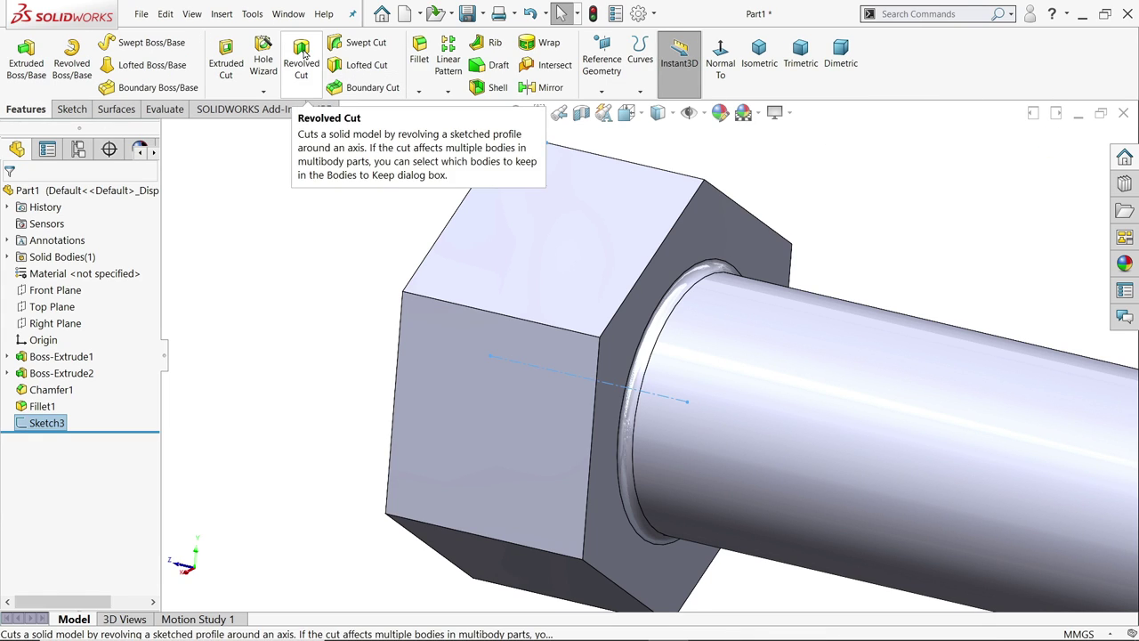
click(302, 53)
click(45, 240)
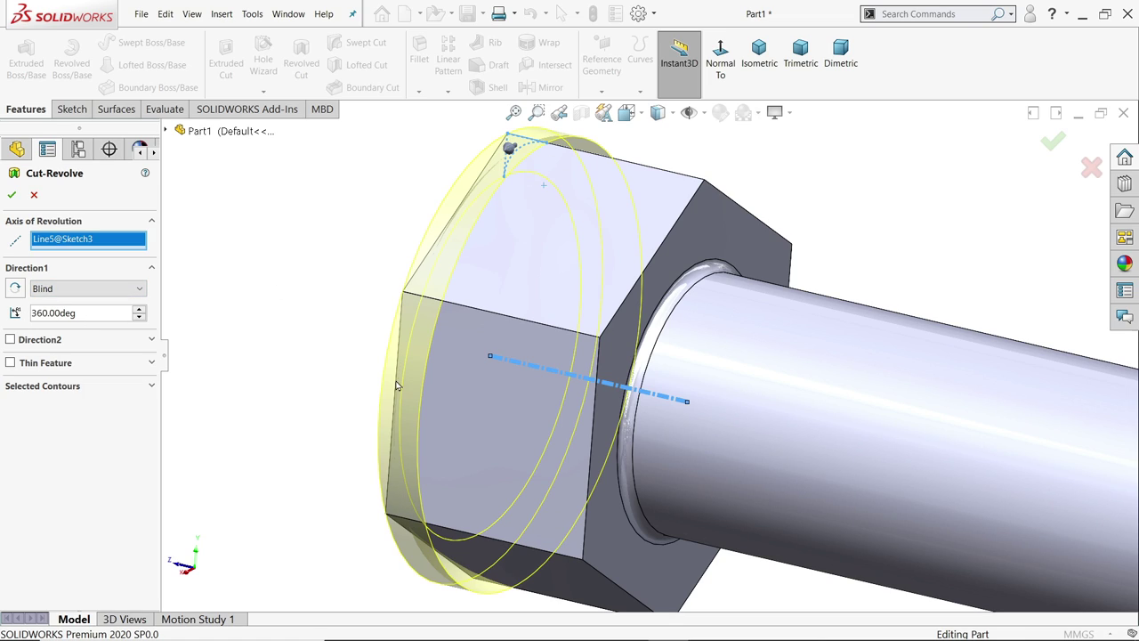
click(11, 194)
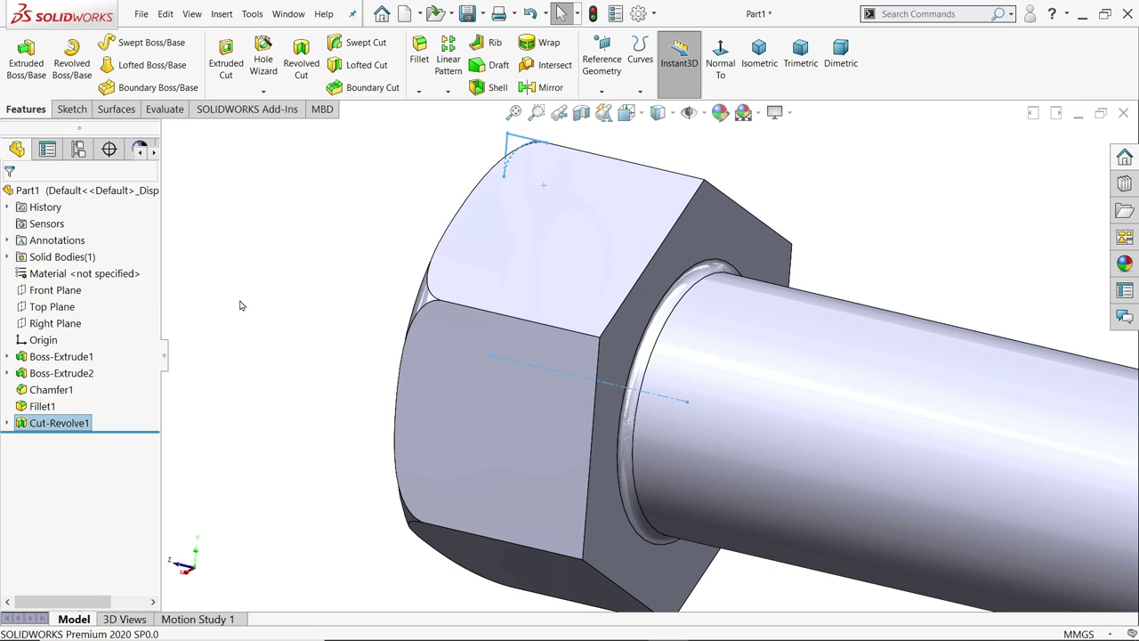
Start a new sketch on the circular flat outer face of the rounded hex head.
middle_drag(311, 308, 362, 296)
scroll(384, 205, up, 5)
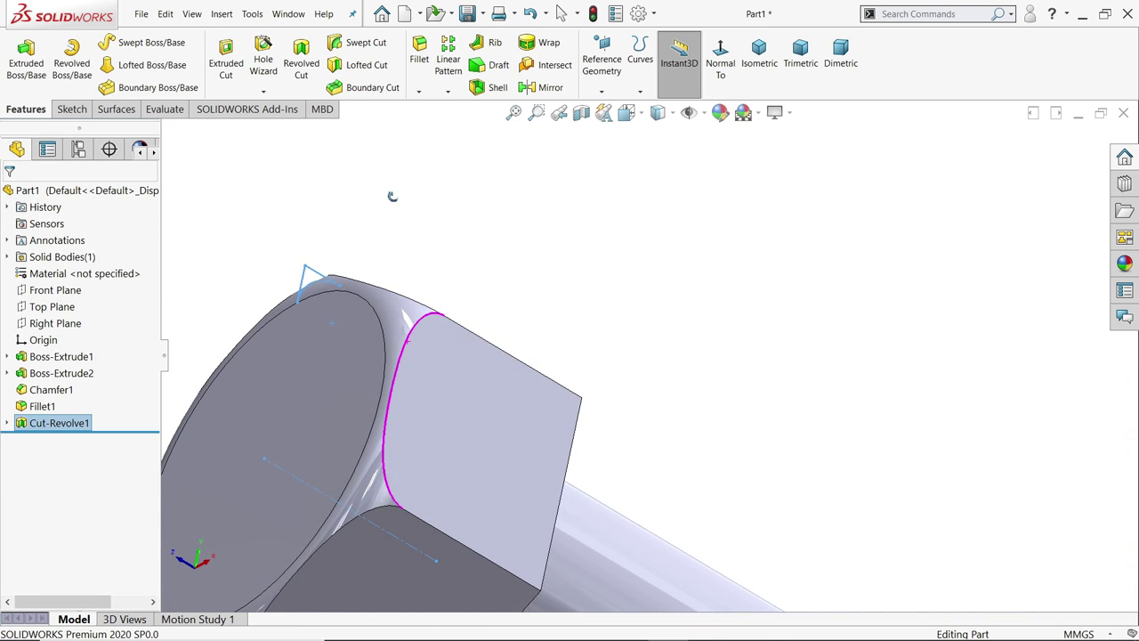
scroll(460, 232, up, 4)
scroll(496, 394, down, 5)
mouse_move(579, 401)
middle_down()
mouse_move(649, 272)
mouse_move(590, 372)
mouse_move(460, 311)
middle_up()
click(463, 285)
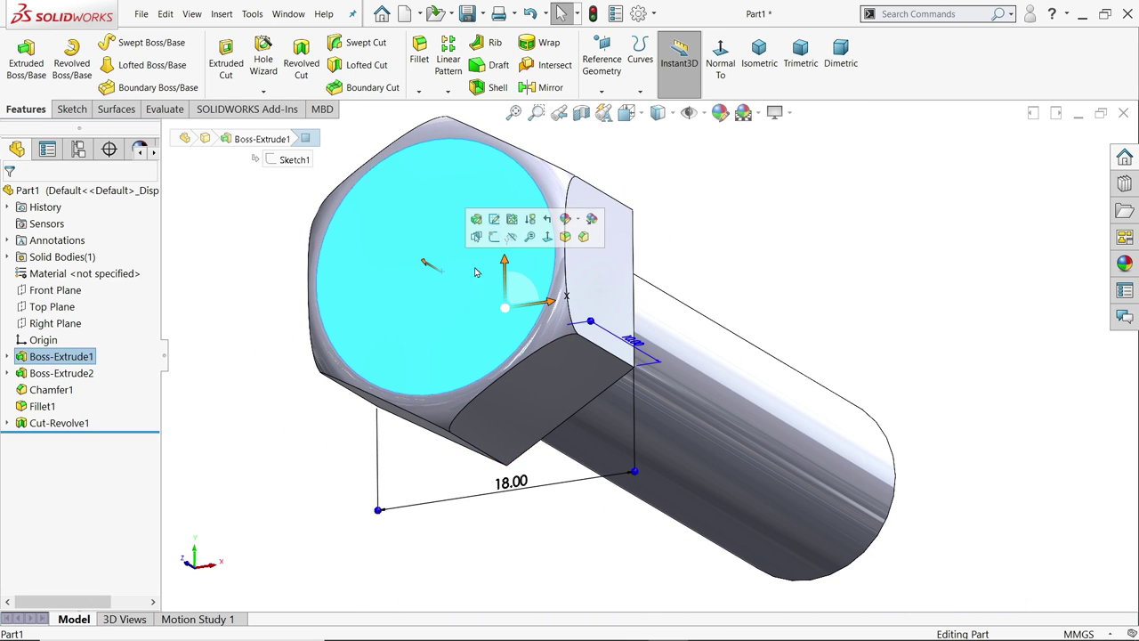
click(478, 240)
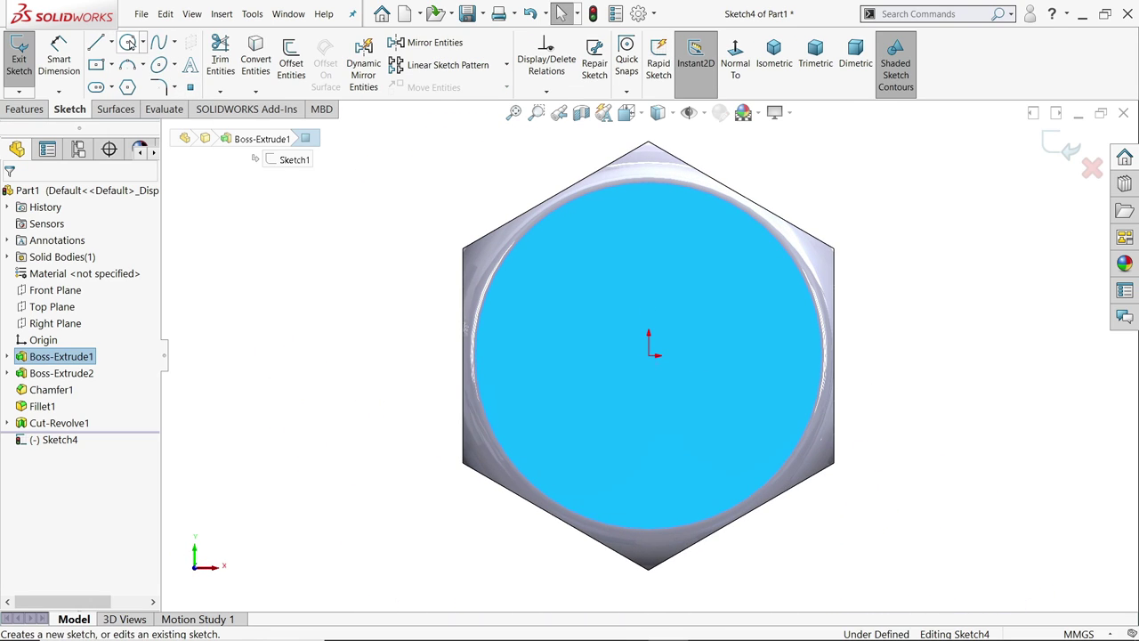
Sketch a 15.75 mm diameter circle centred on the origin of the head's outer face.
click(127, 42)
click(649, 356)
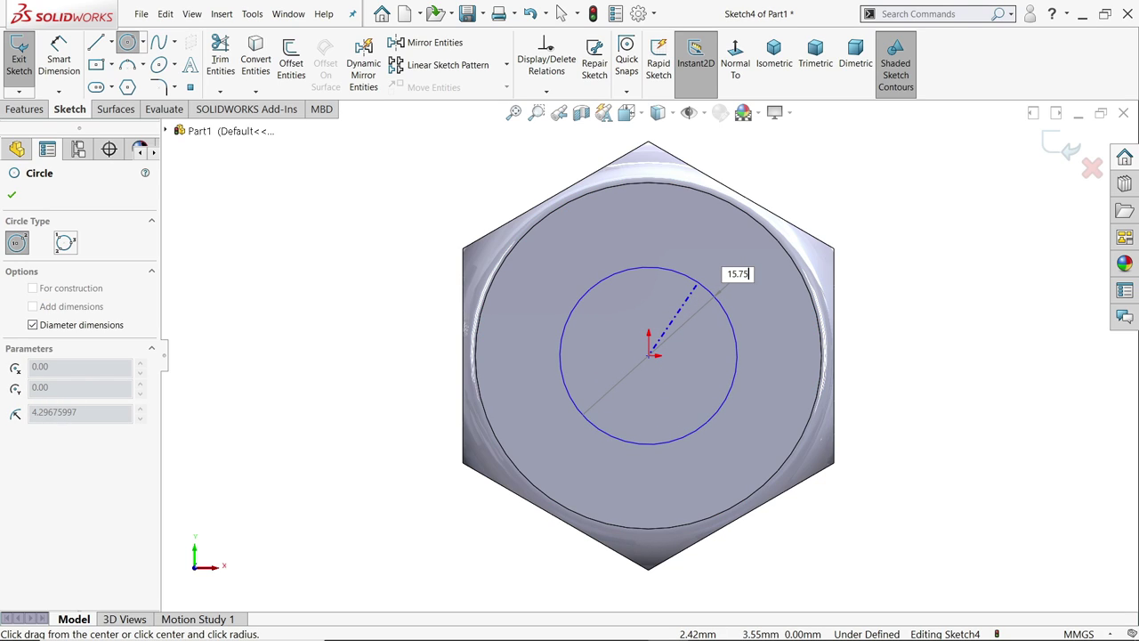
text(15.75)
key(Return)
right_click(853, 158)
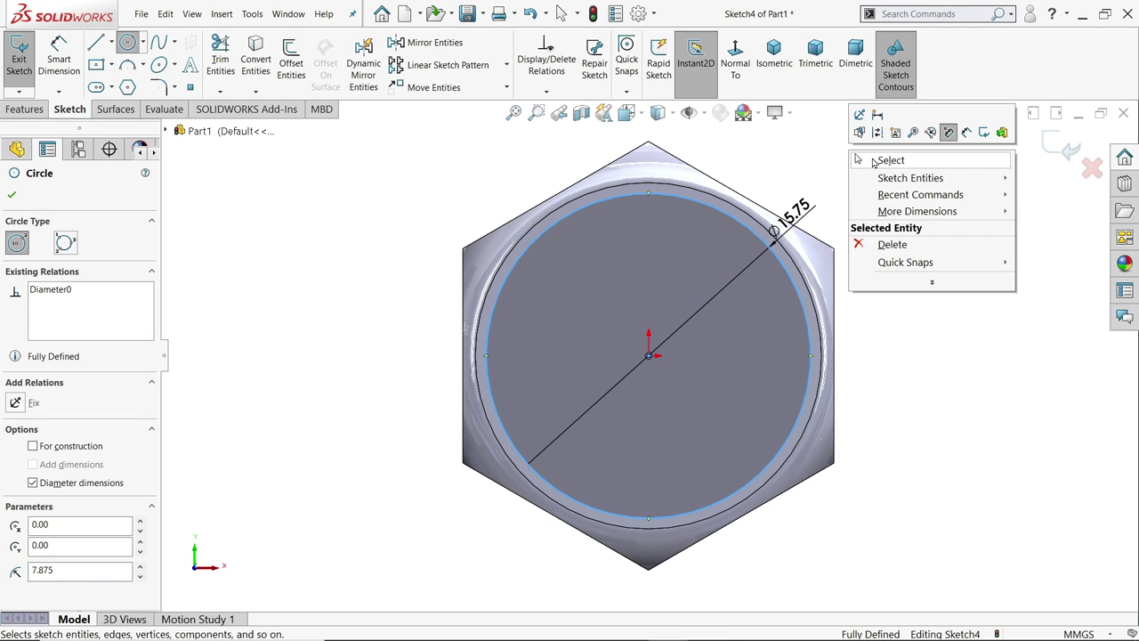
click(874, 160)
Make a blind Extruded Cut of the circle 2 mm deep into the bolt head.
key(ctrl+shift+z)
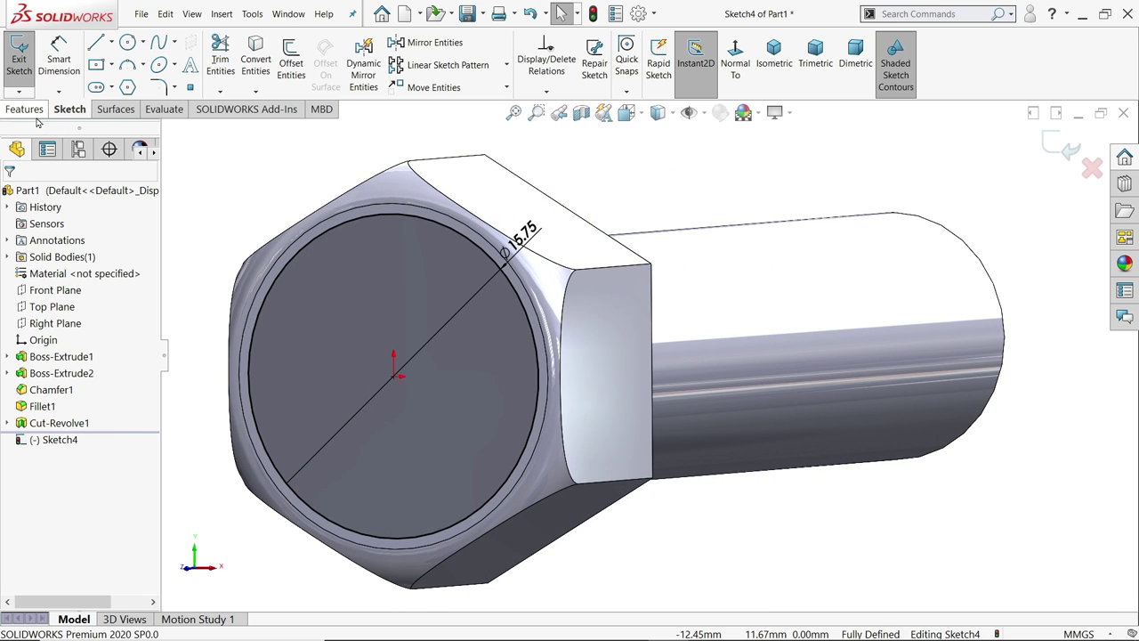
click(24, 110)
click(226, 62)
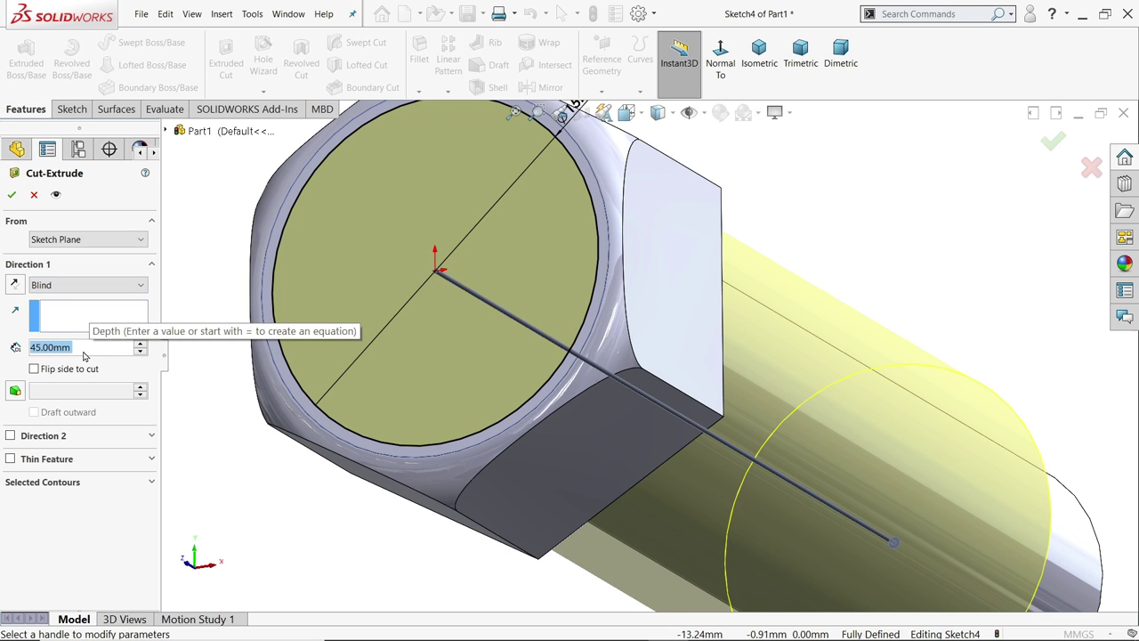
text(2)
key(Return)
middle_drag(310, 386, 308, 333)
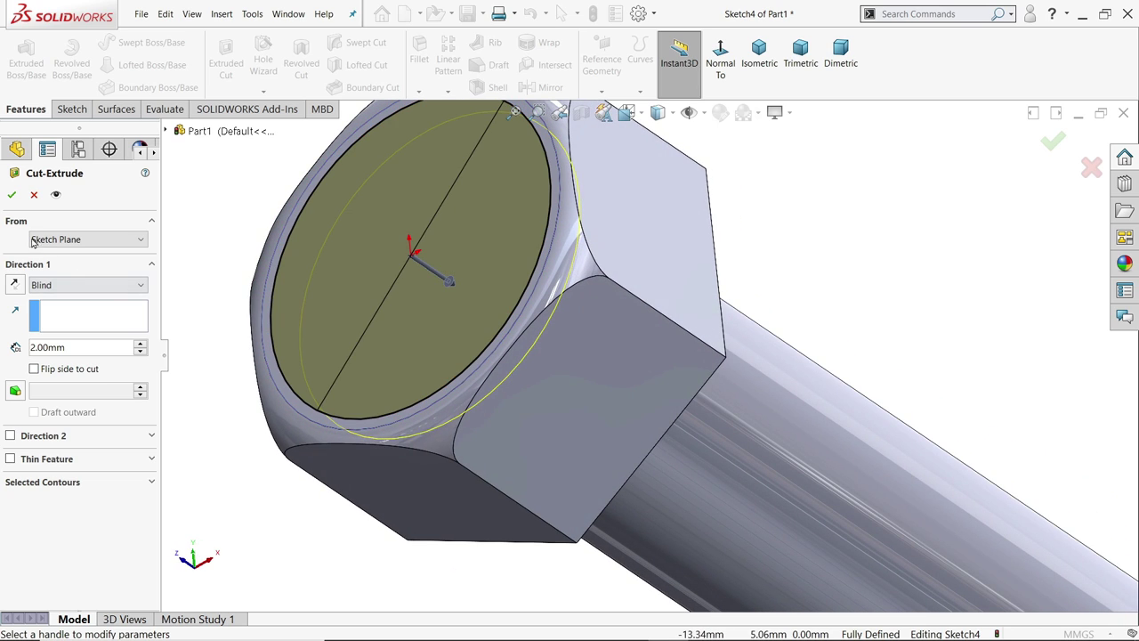
click(12, 194)
Fillet the circular floor edge of the head recess with a 2 mm symmetric radius.
middle_drag(182, 292, 202, 269)
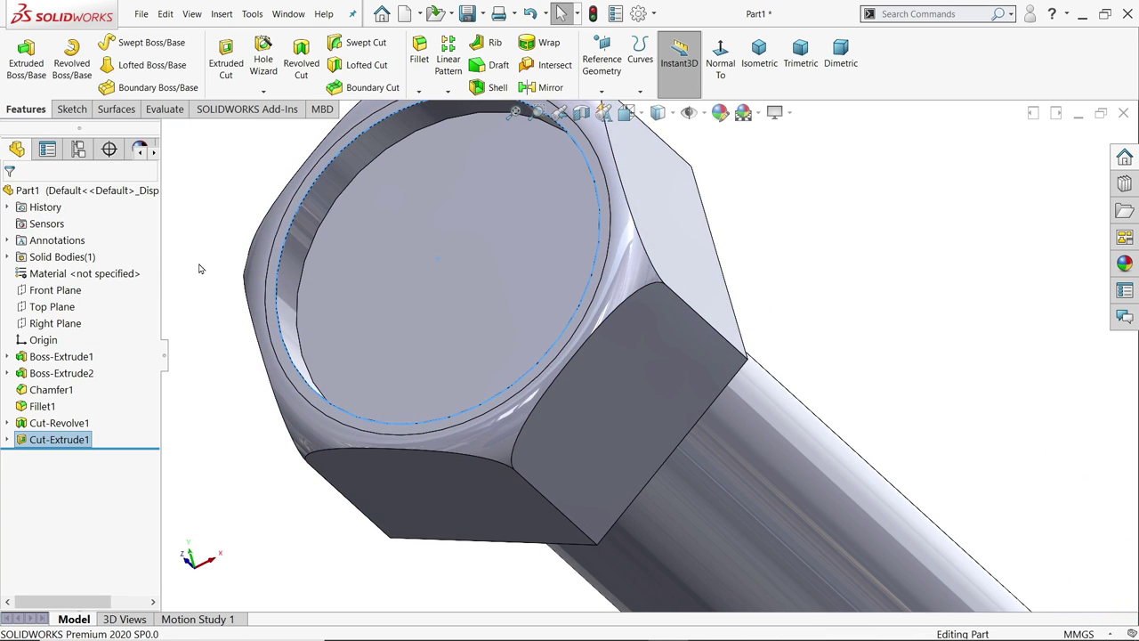
click(320, 240)
click(422, 198)
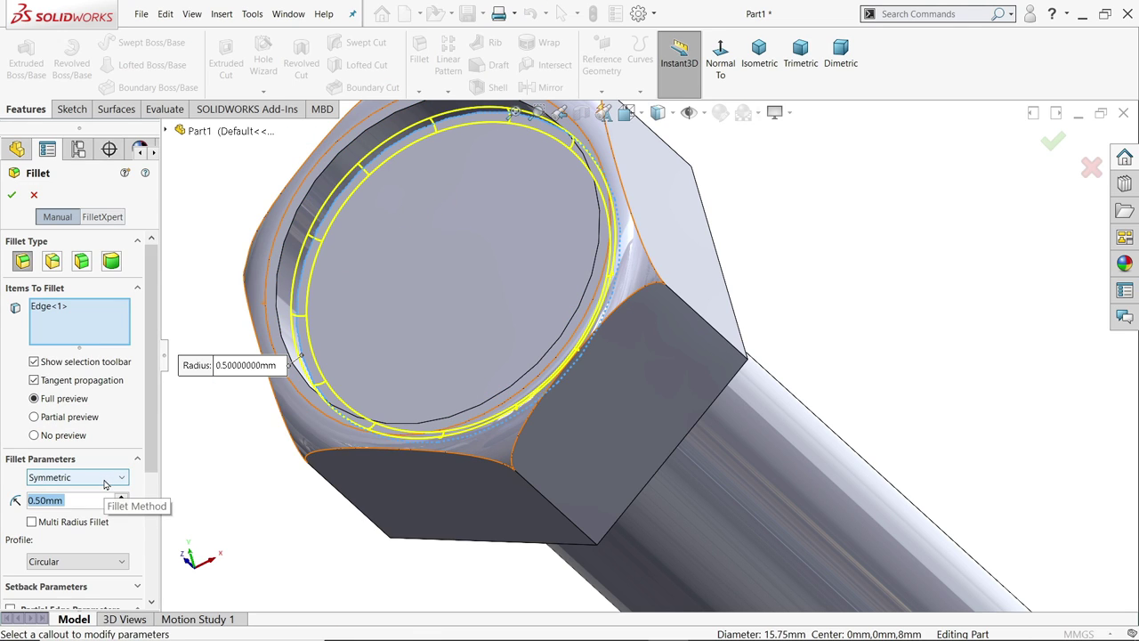
text(2)
key(Return)
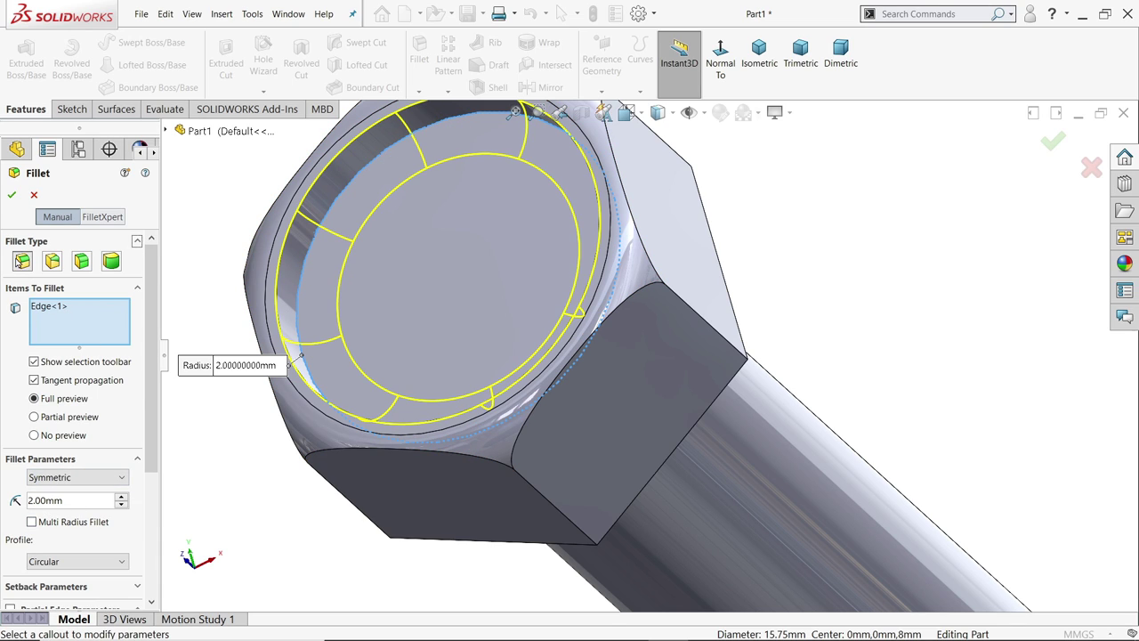
click(12, 194)
scroll(366, 307, up, 2)
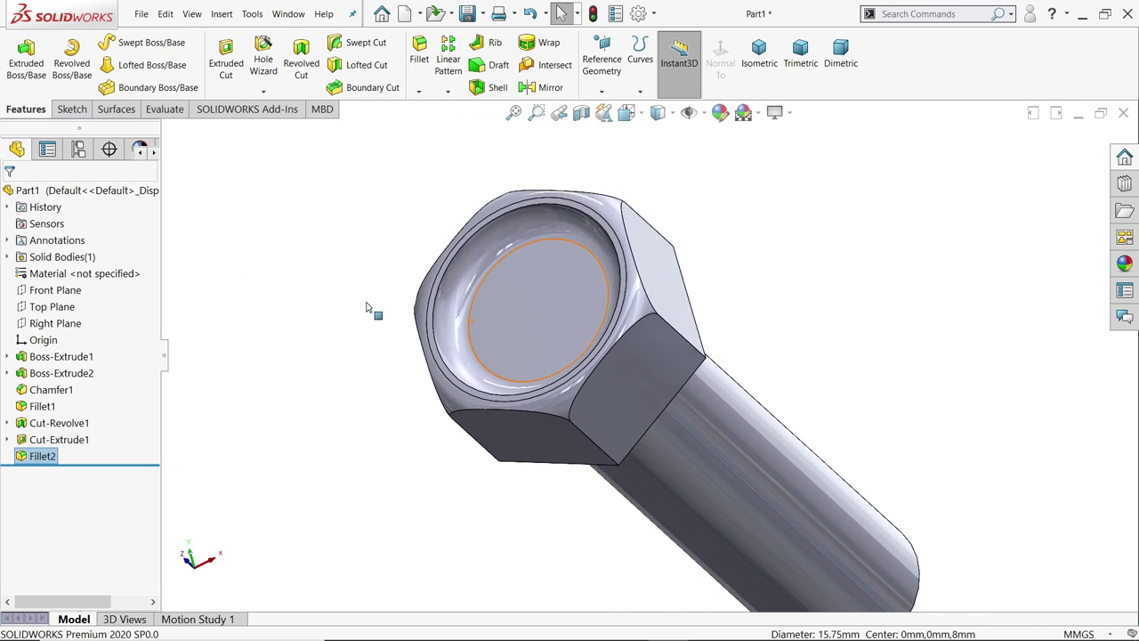
middle_drag(366, 307, 311, 427)
scroll(781, 324, up, 3)
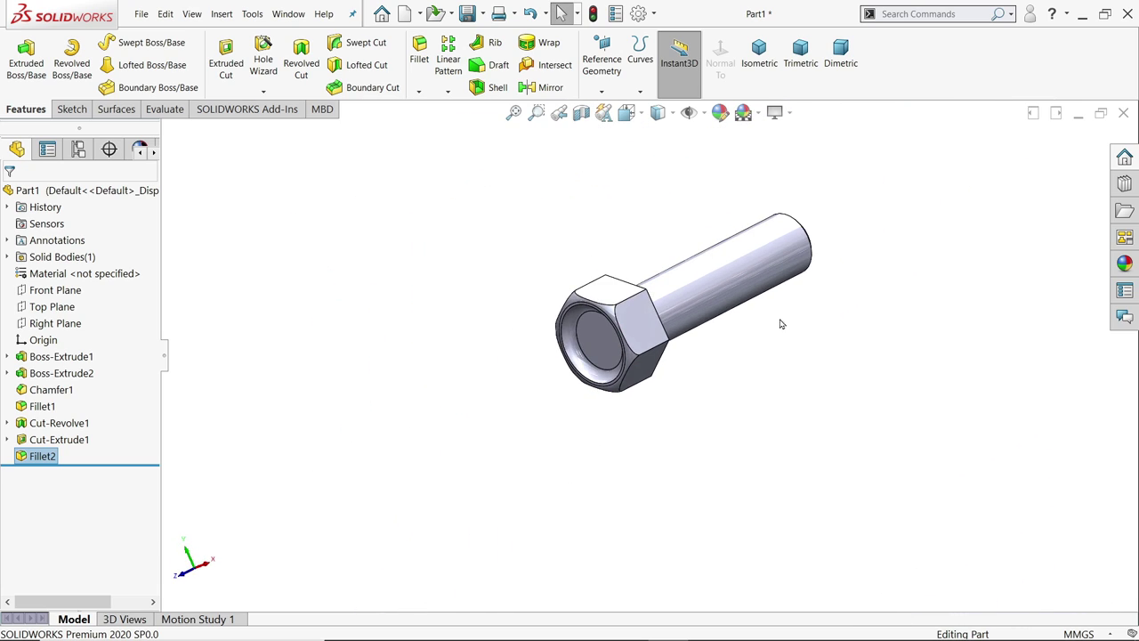
scroll(780, 324, down, 2)
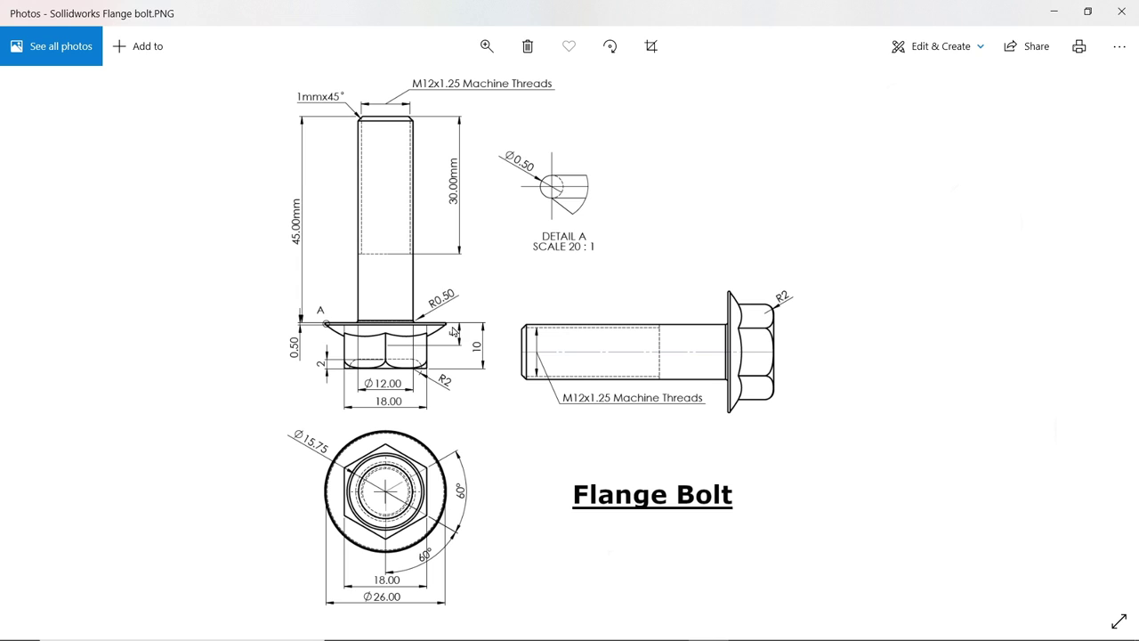
Examine the flange dimensions, overall diameter and Detail A in the Photos drawing, then return to SOLIDWORKS.
click(487, 46)
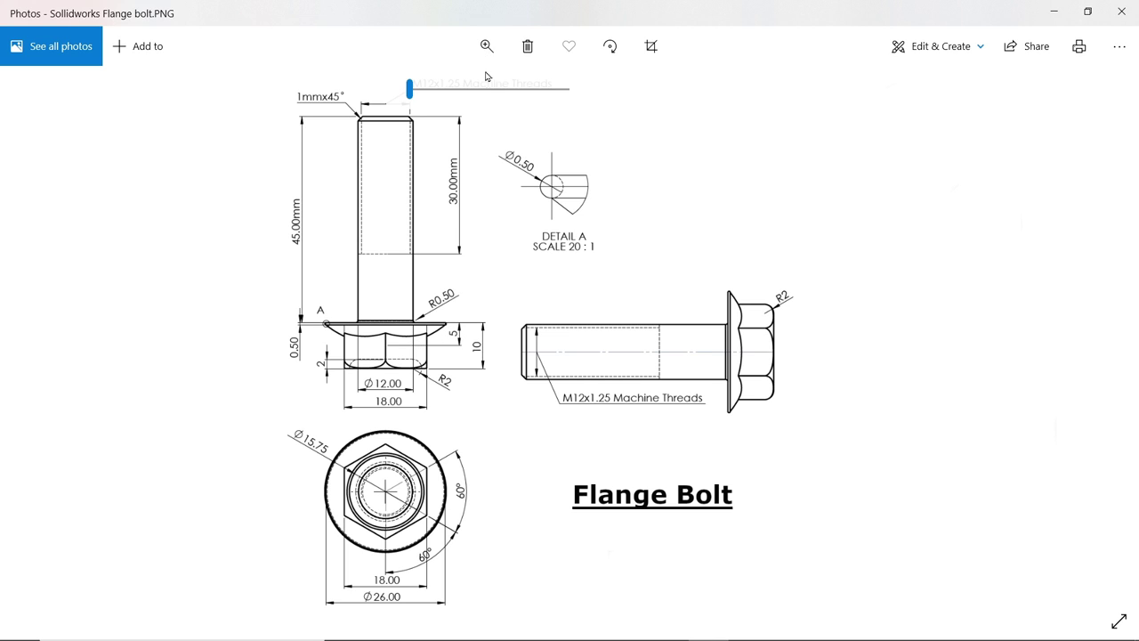
drag(409, 89, 465, 89)
drag(227, 356, 536, 354)
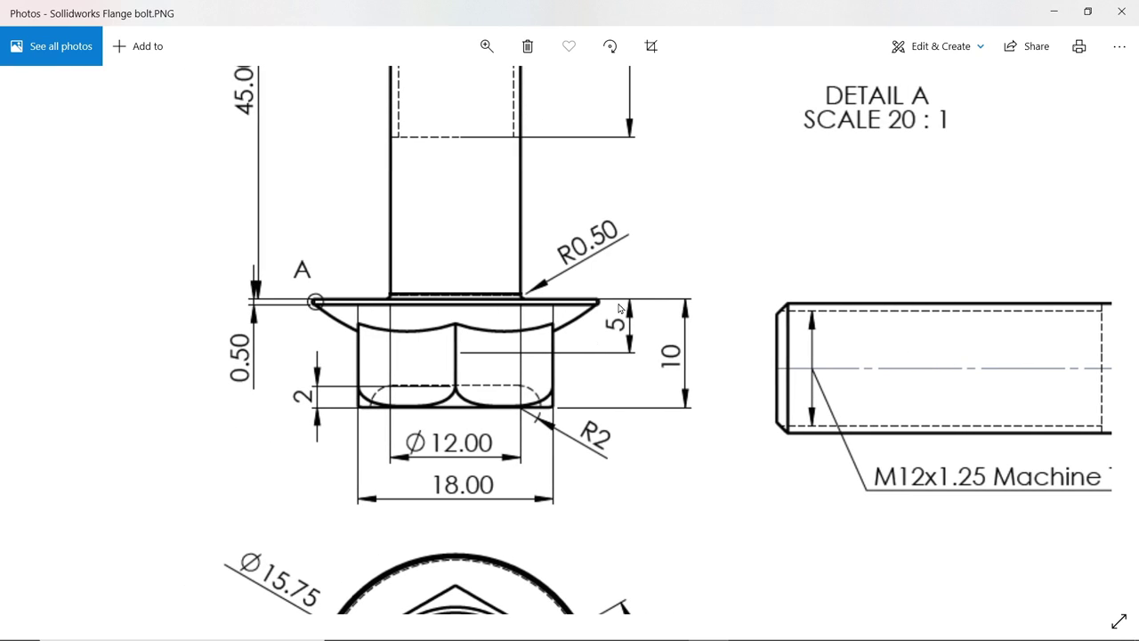
scroll(374, 333, down, 5)
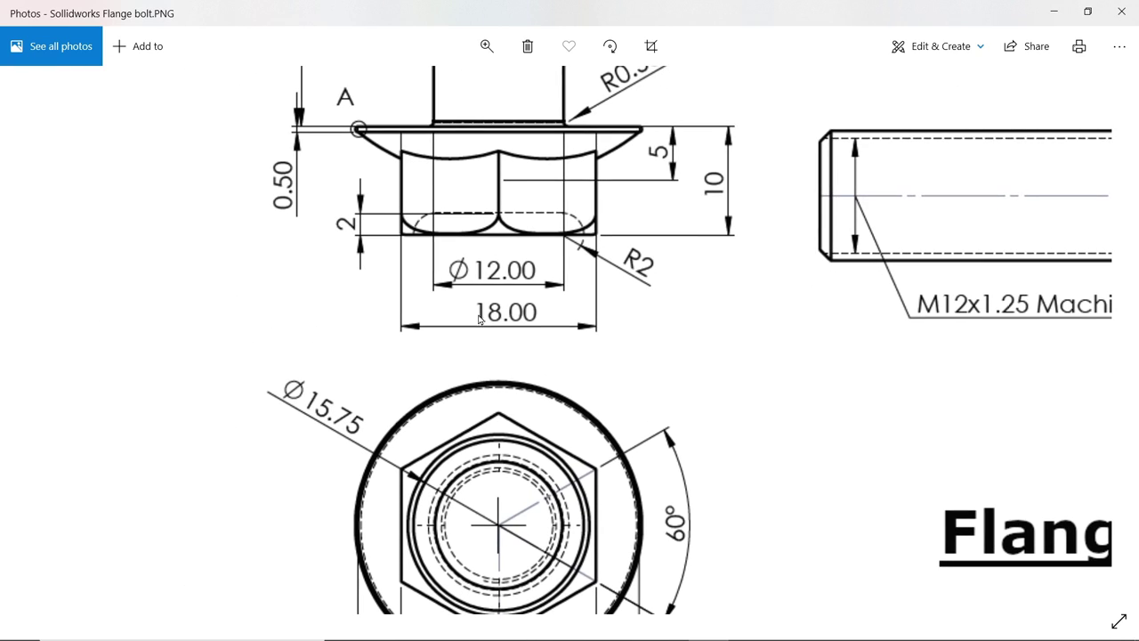
scroll(491, 240, down, 1)
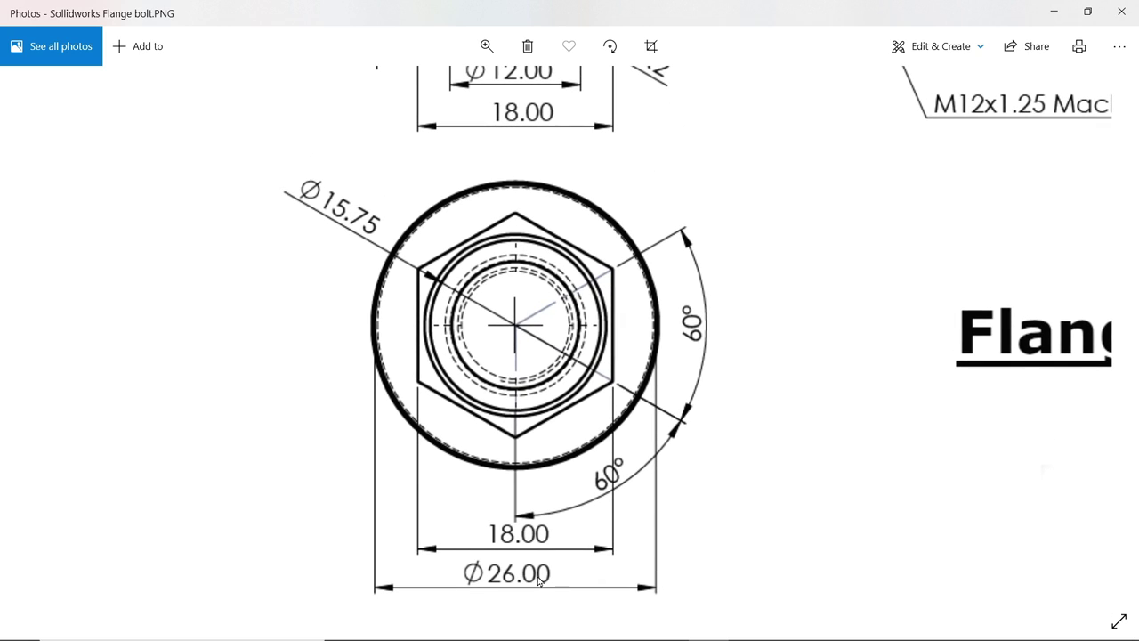
scroll(497, 327, up, 3)
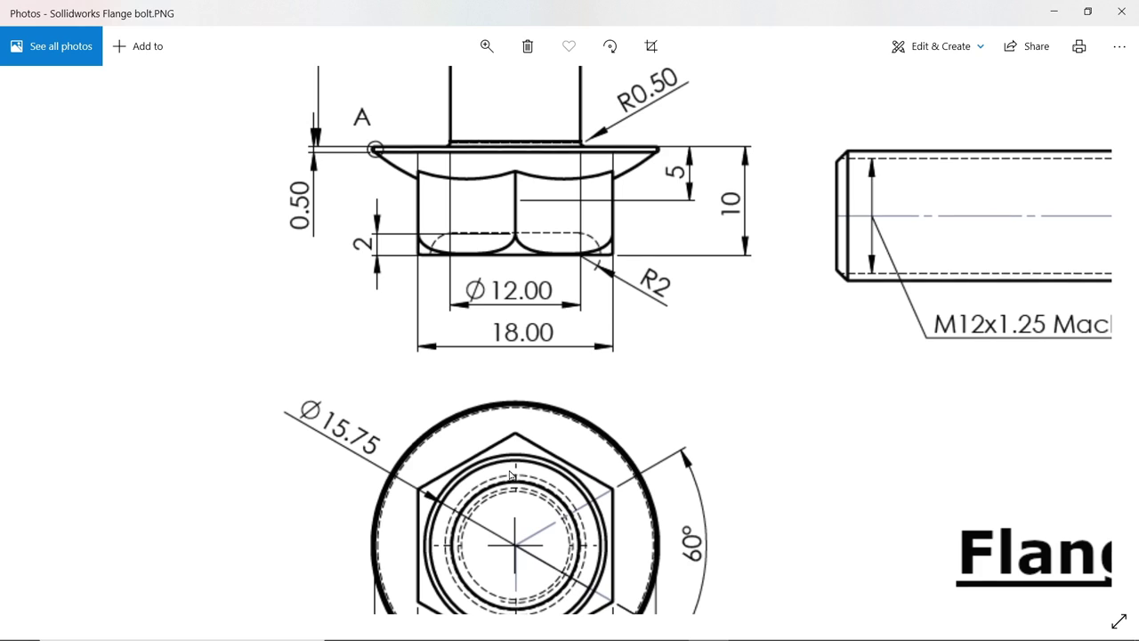
scroll(658, 254, up, 6)
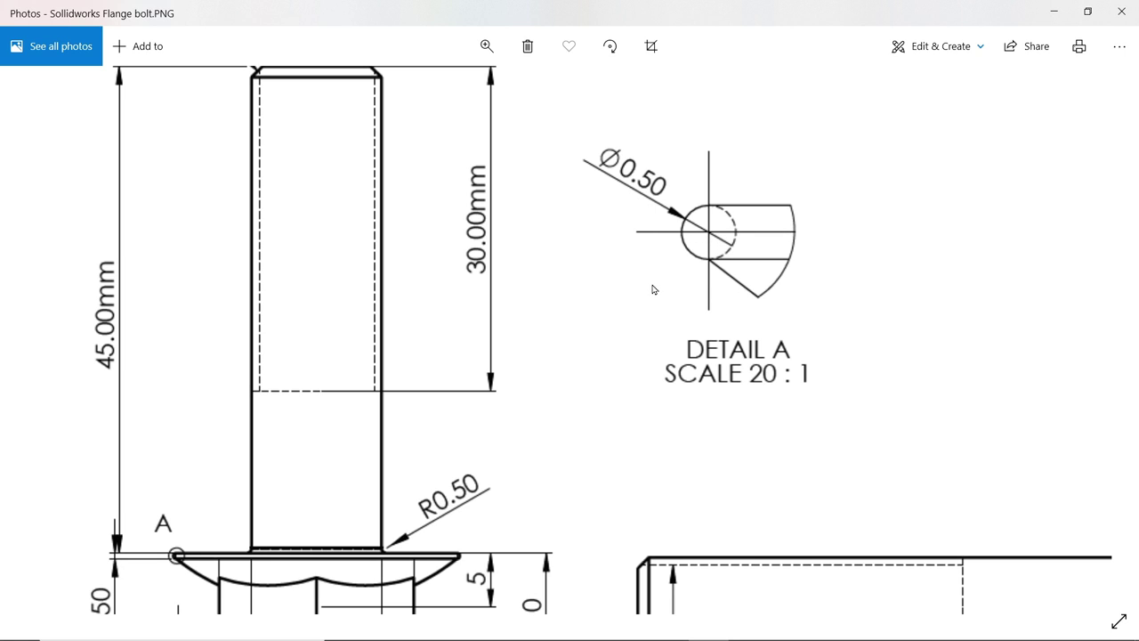
scroll(652, 290, down, 2)
scroll(605, 297, down, 2)
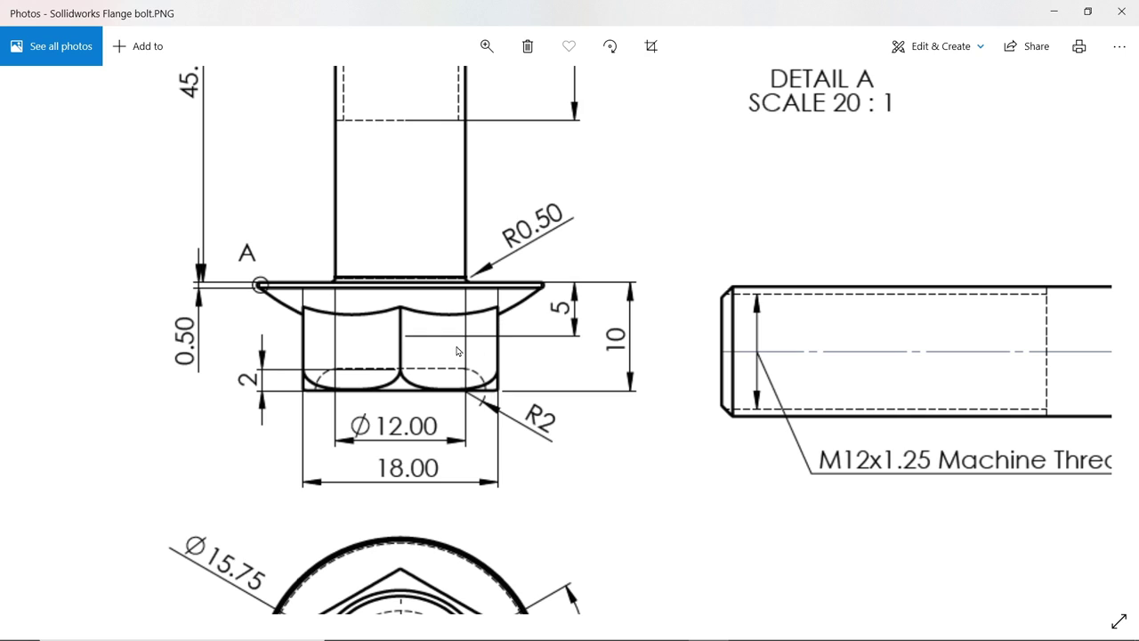
click(1054, 15)
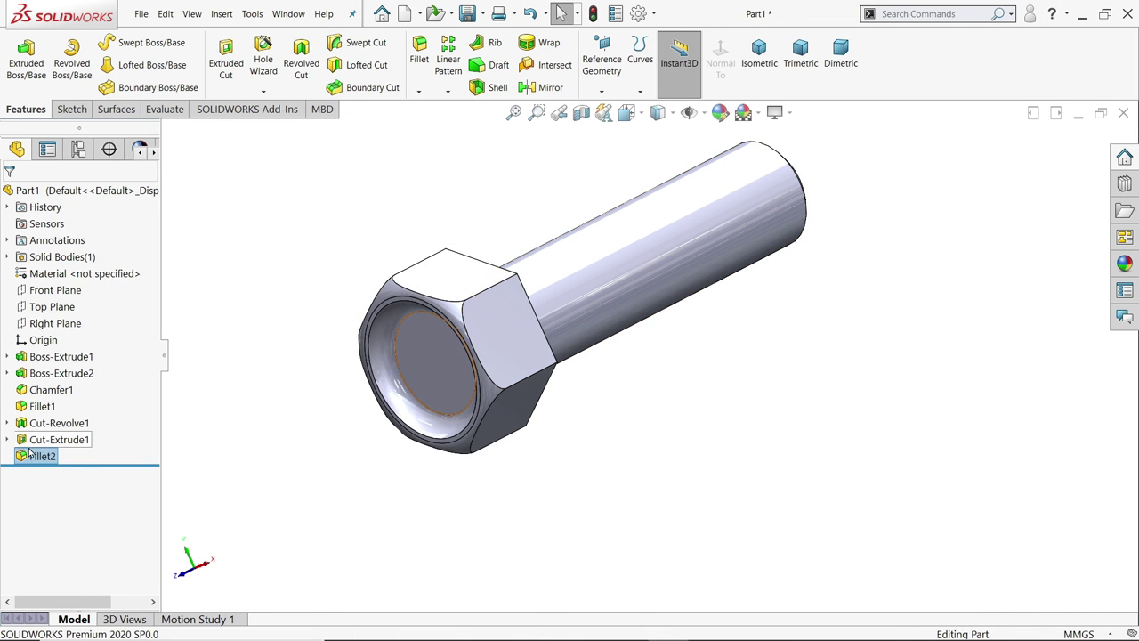
Start a new sketch on the Top Plane for the flange profile.
click(49, 308)
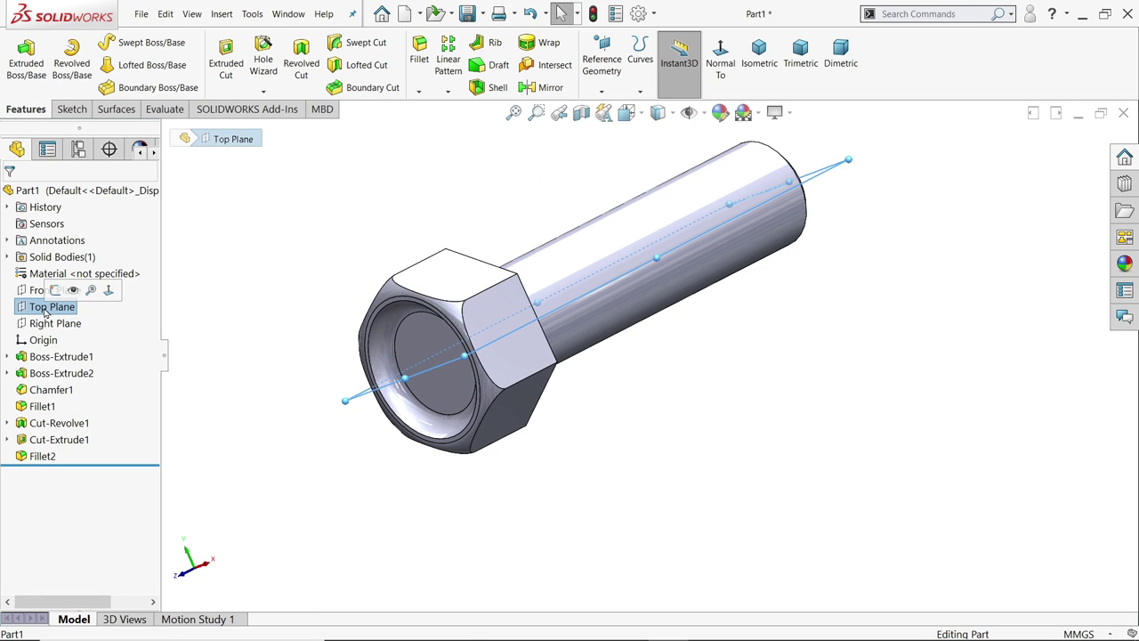
click(55, 292)
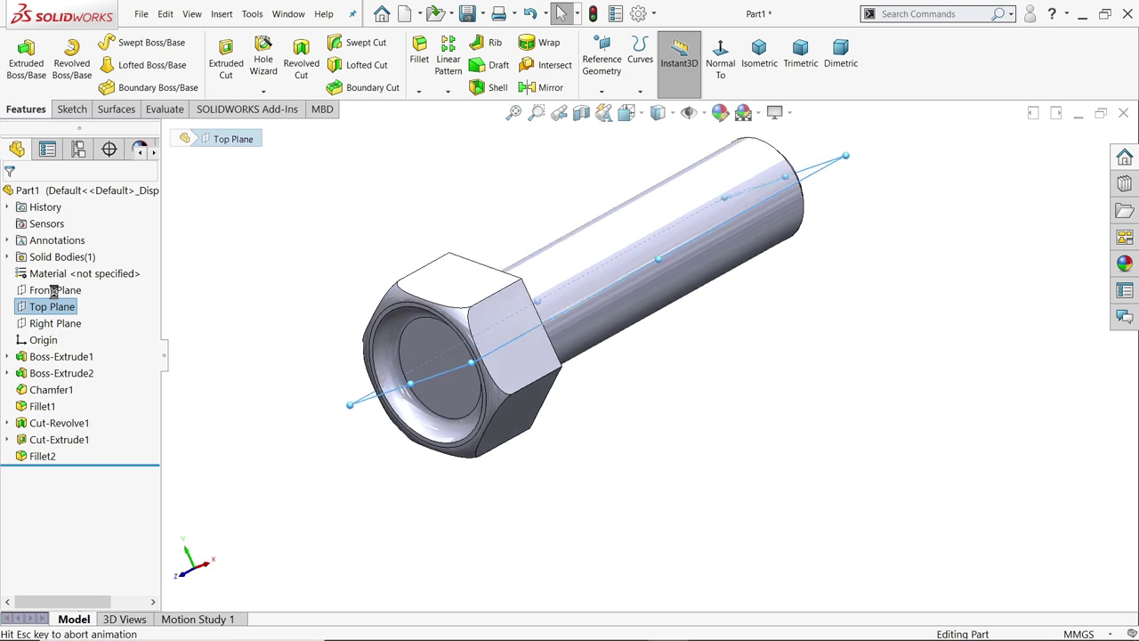
scroll(654, 483, down, 6)
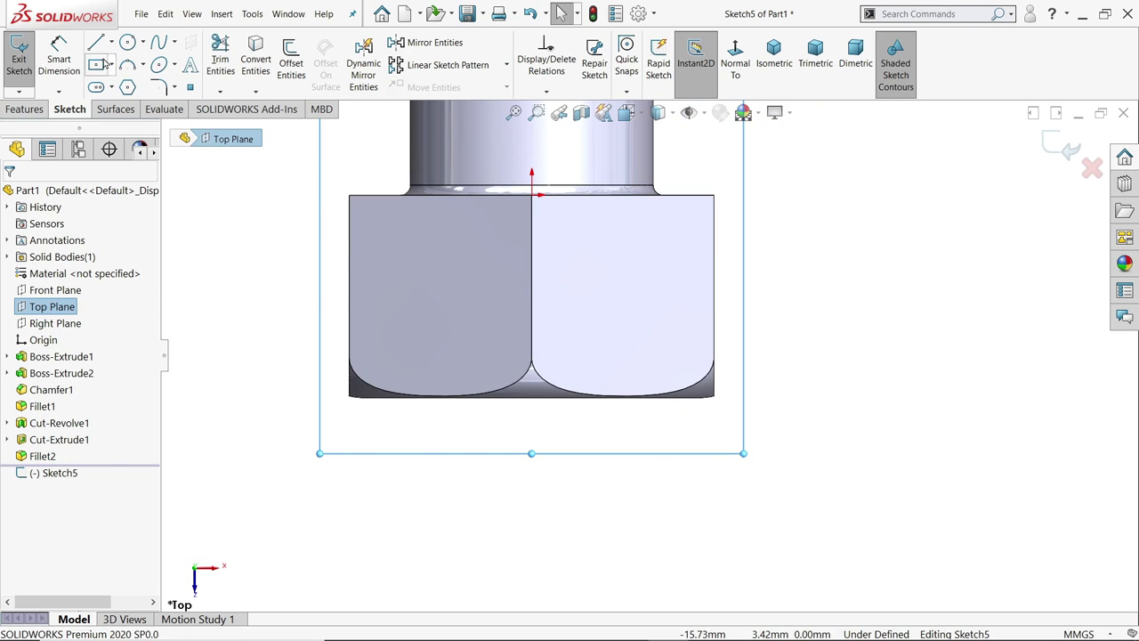
Draw a horizontal line about 12 mm long from the origin past the head's side, ending in a vertical line about 0.46 mm long toward the head.
click(96, 42)
scroll(481, 267, down, 3)
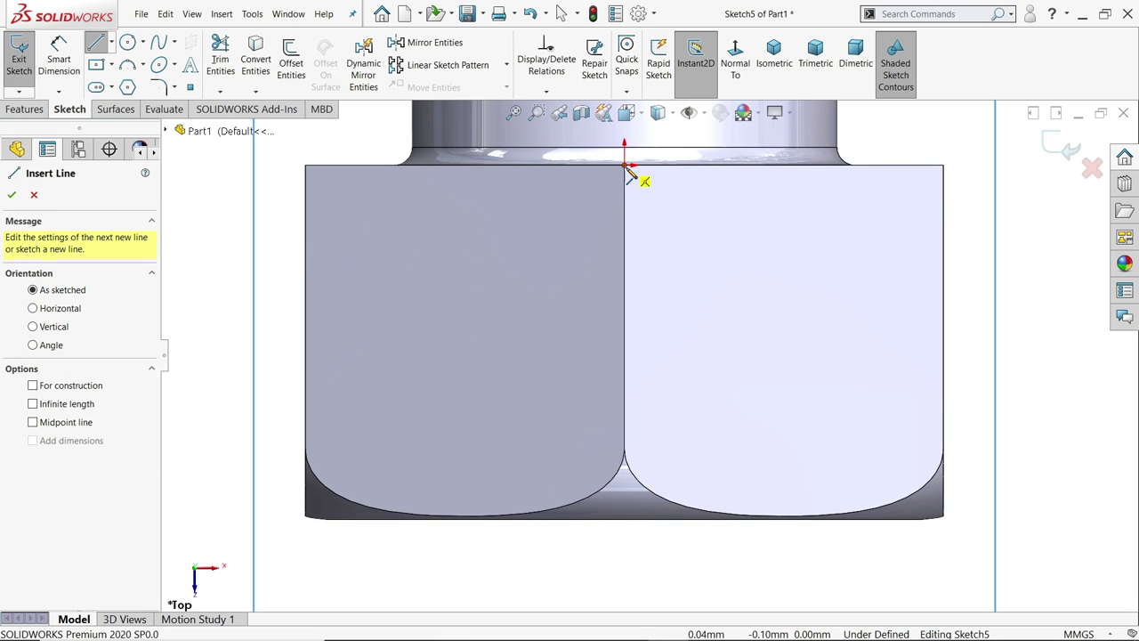
click(625, 165)
scroll(614, 178, up, 3)
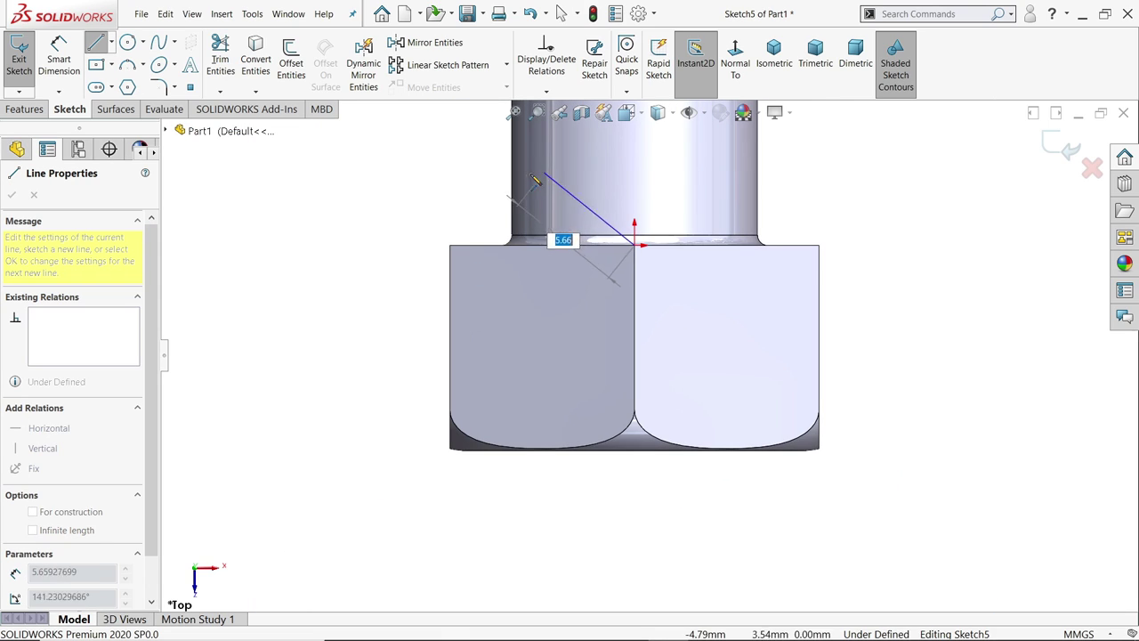
click(391, 254)
scroll(396, 258, down, 3)
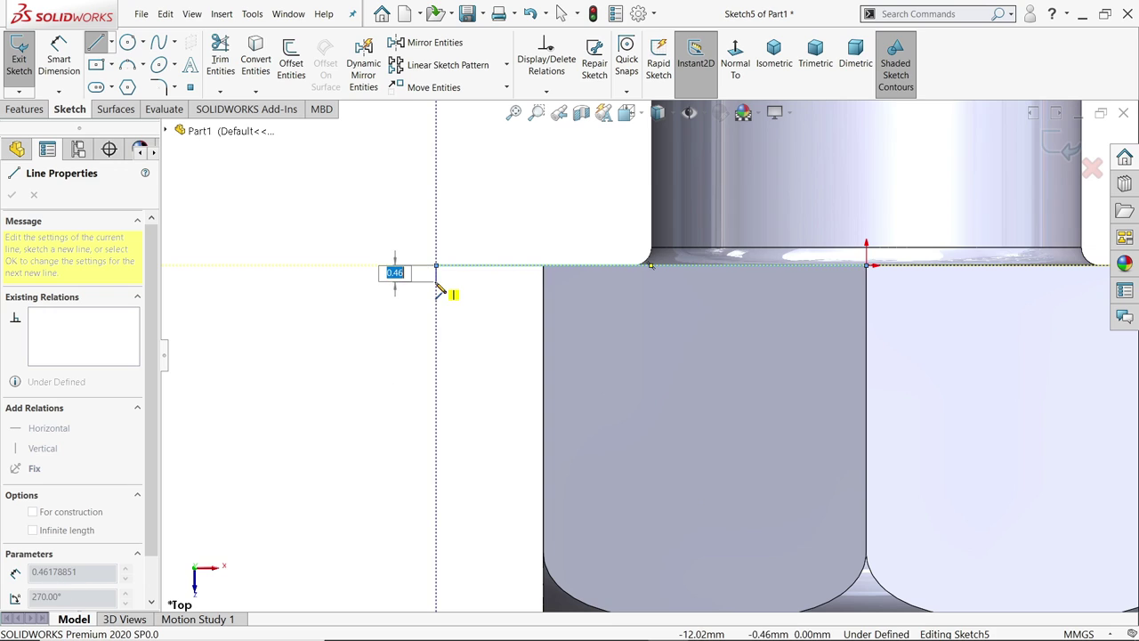
click(437, 282)
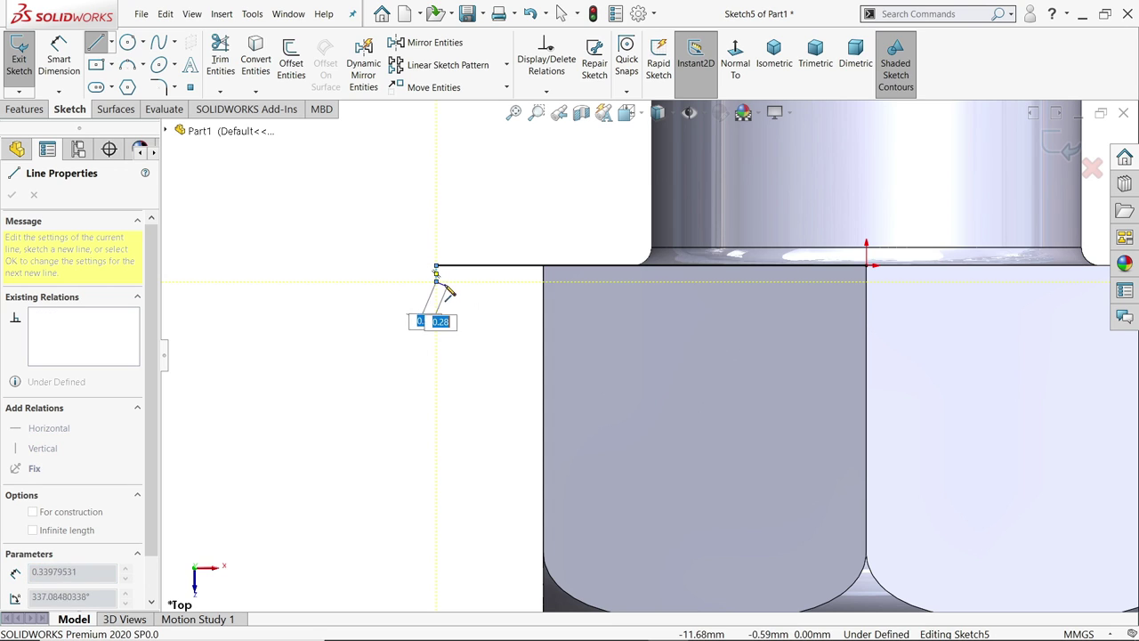
key(a)
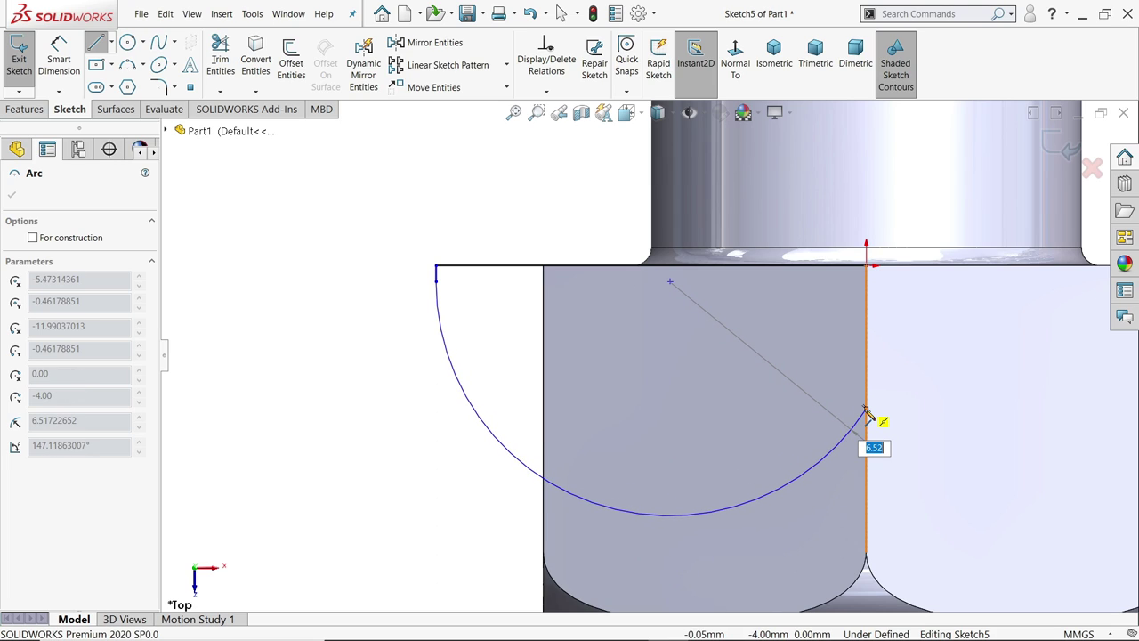
key(Escape)
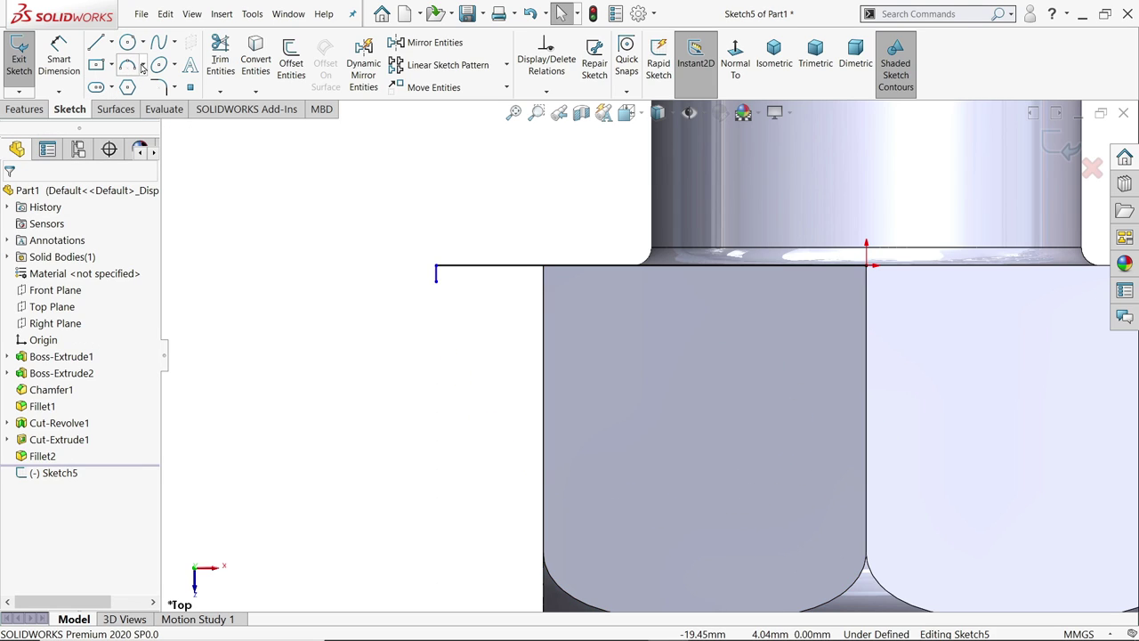
click(142, 67)
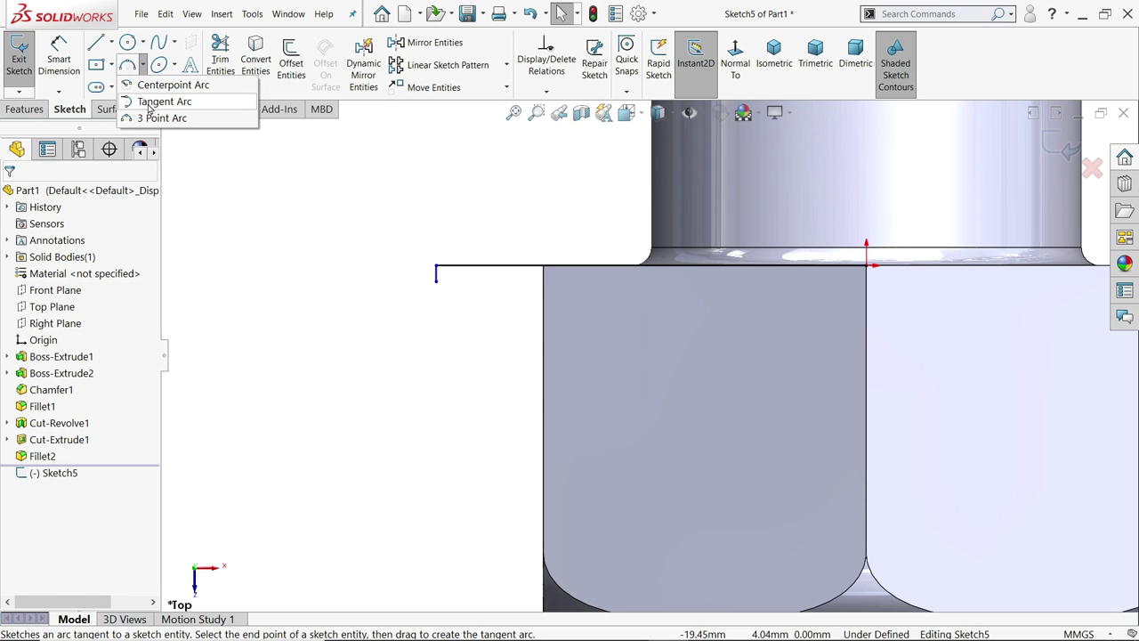
Draw a vertical line about 3.34 mm long from the origin along the bolt axis into the head.
click(110, 42)
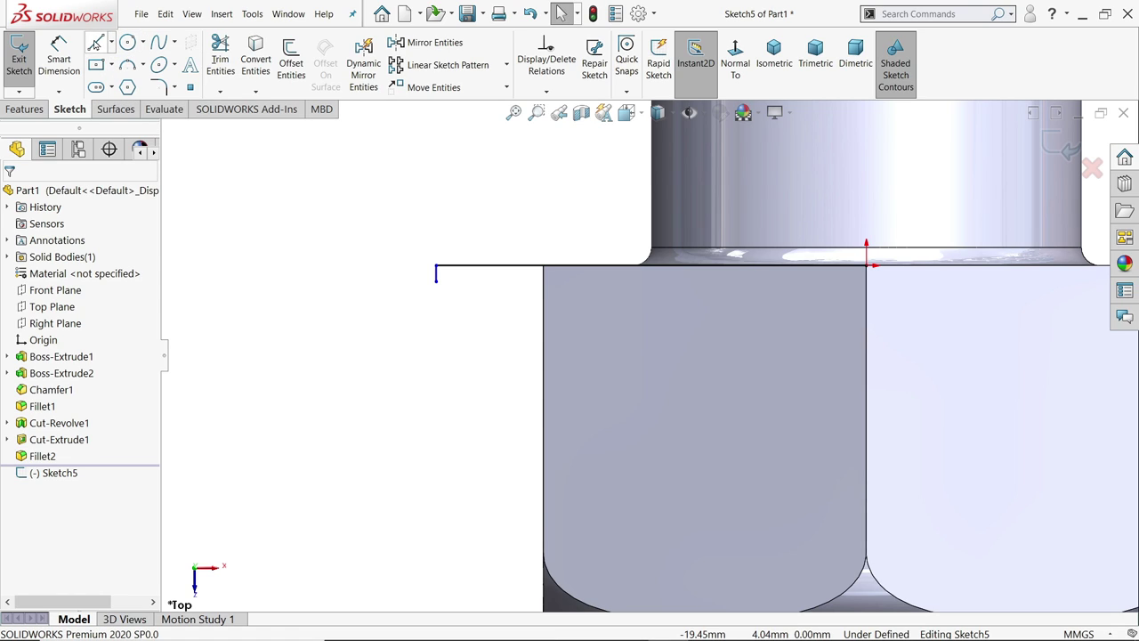
click(95, 43)
click(867, 267)
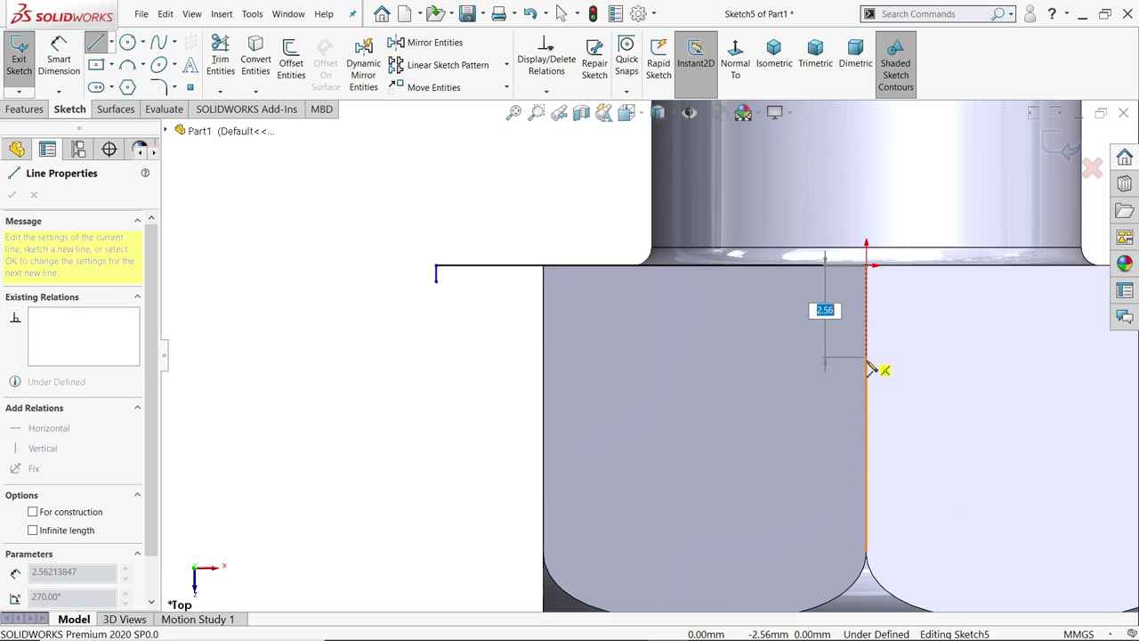
click(867, 386)
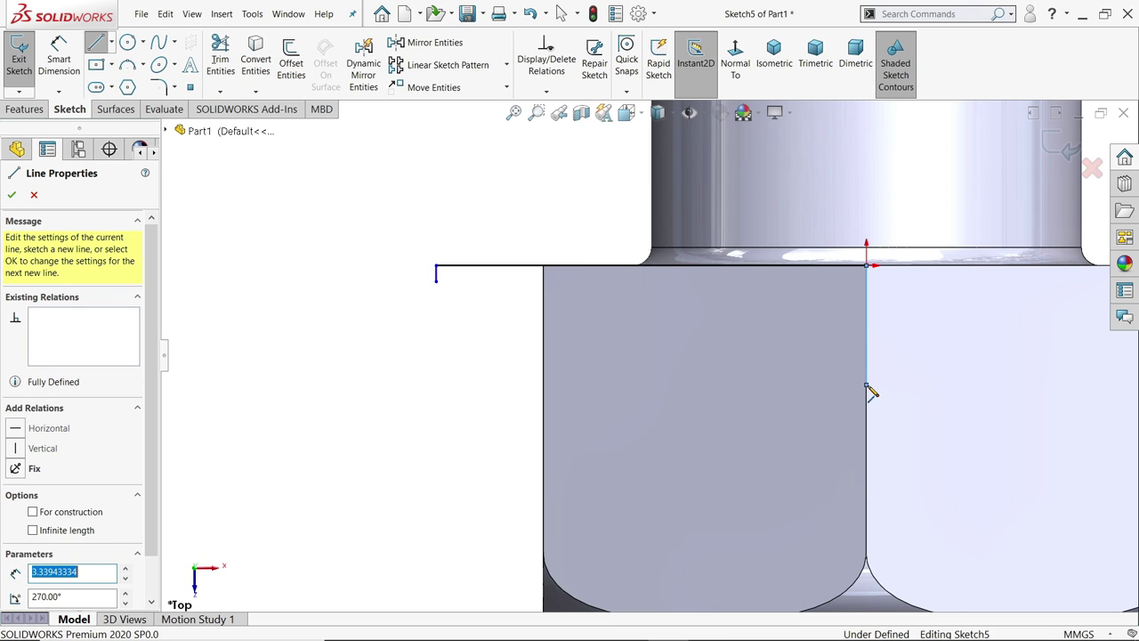
right_click(819, 392)
key(Escape)
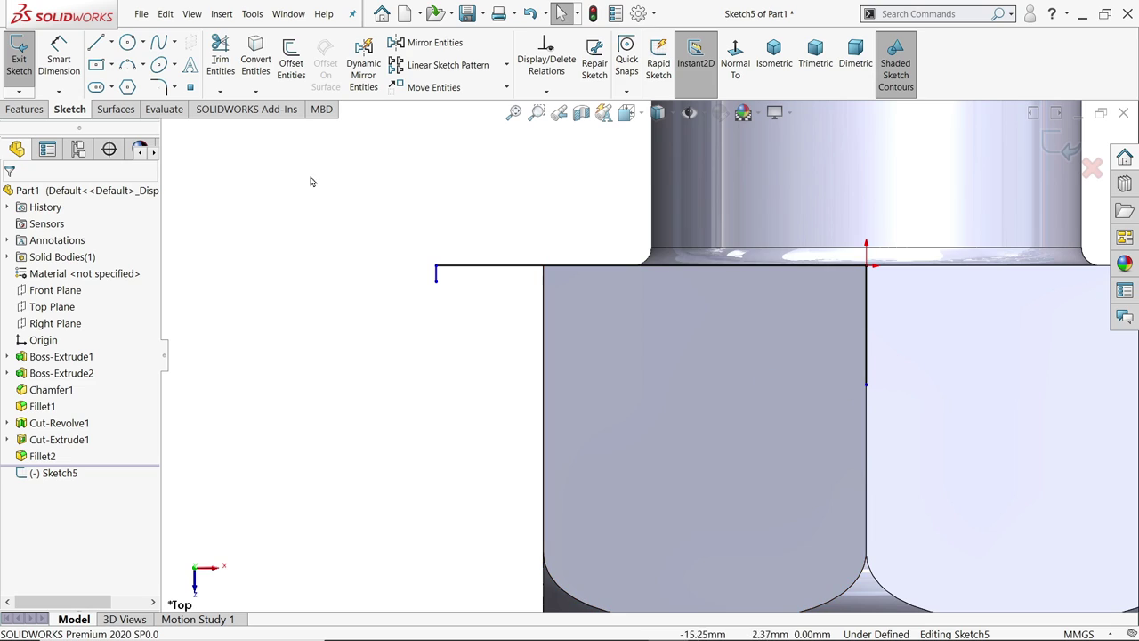
Draw a tangent arc of about 26.4 mm radius from the axis line's free end to the short outer line's free end.
click(143, 65)
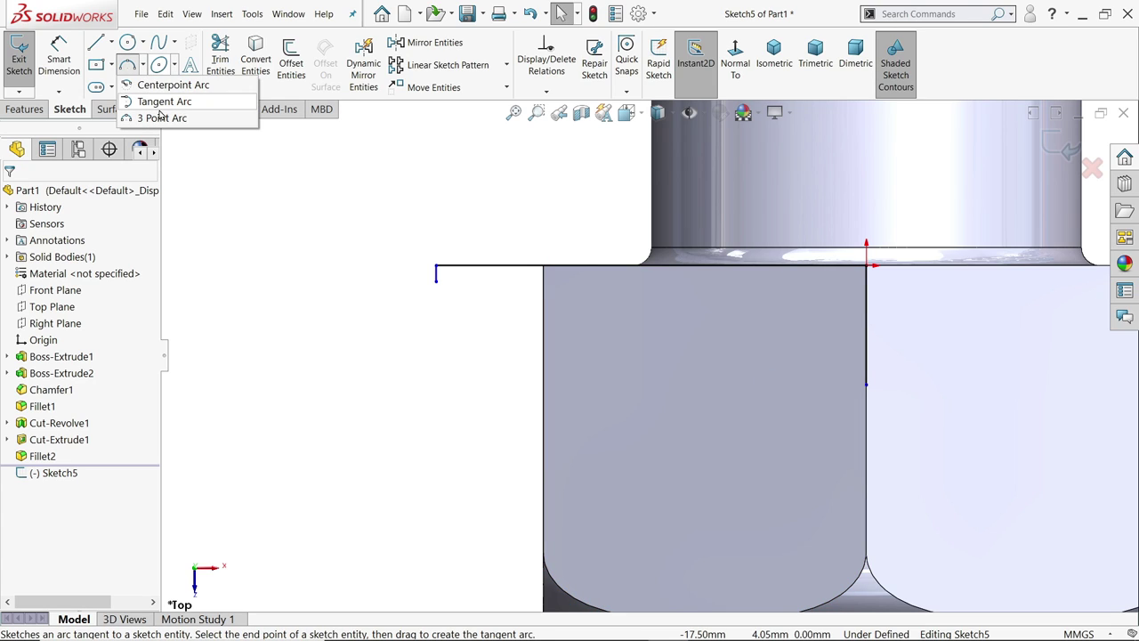
click(163, 101)
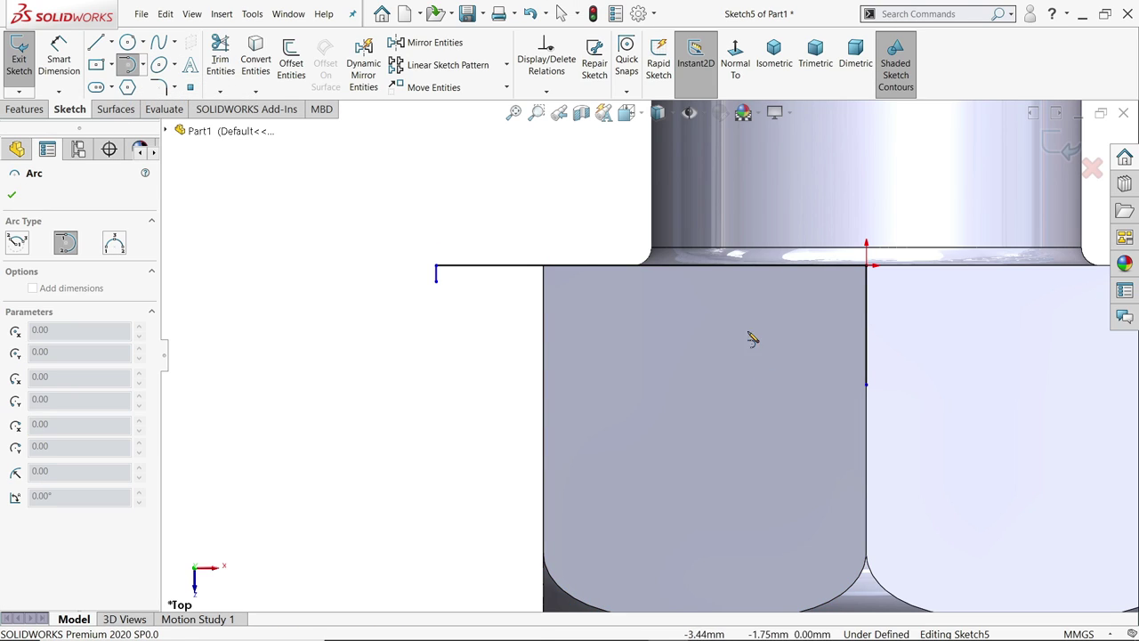
click(866, 385)
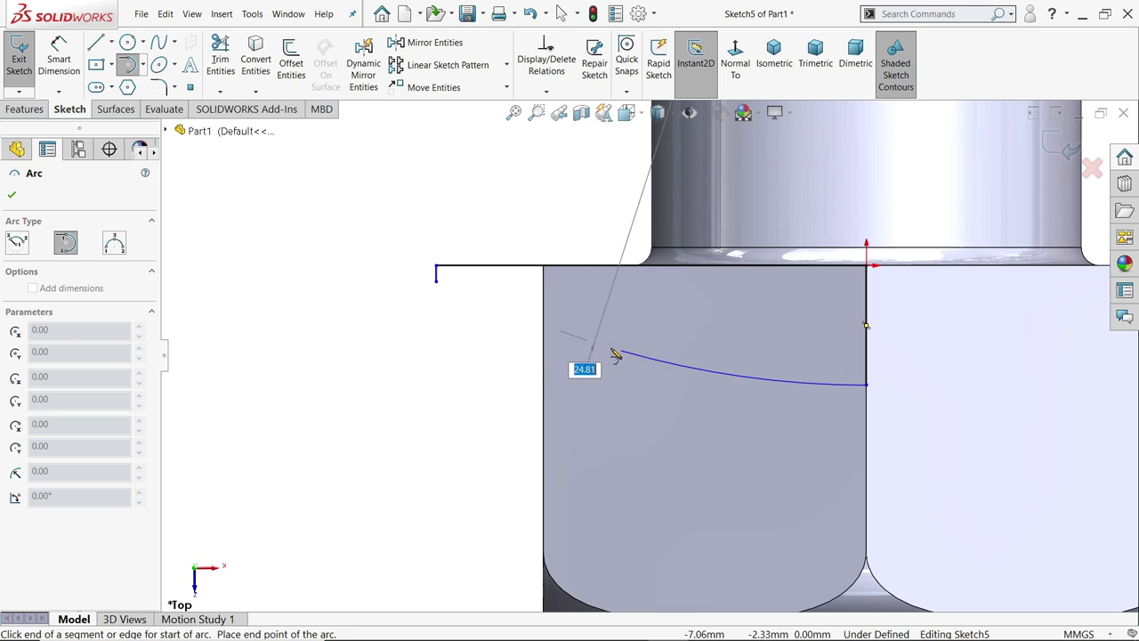
click(437, 283)
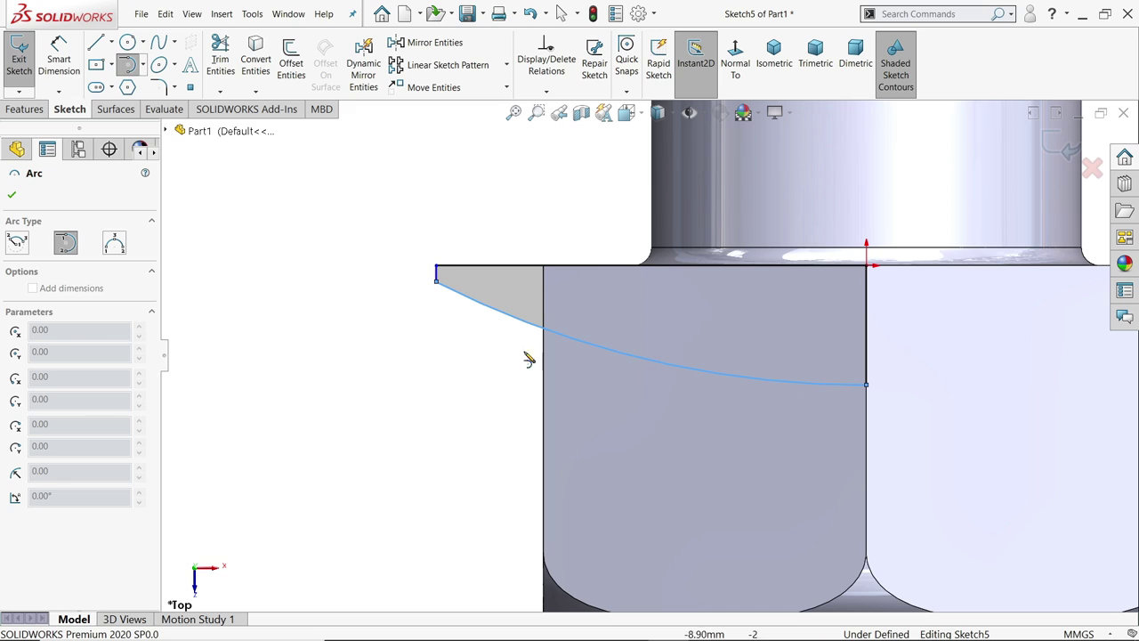
right_click(306, 200)
click(347, 215)
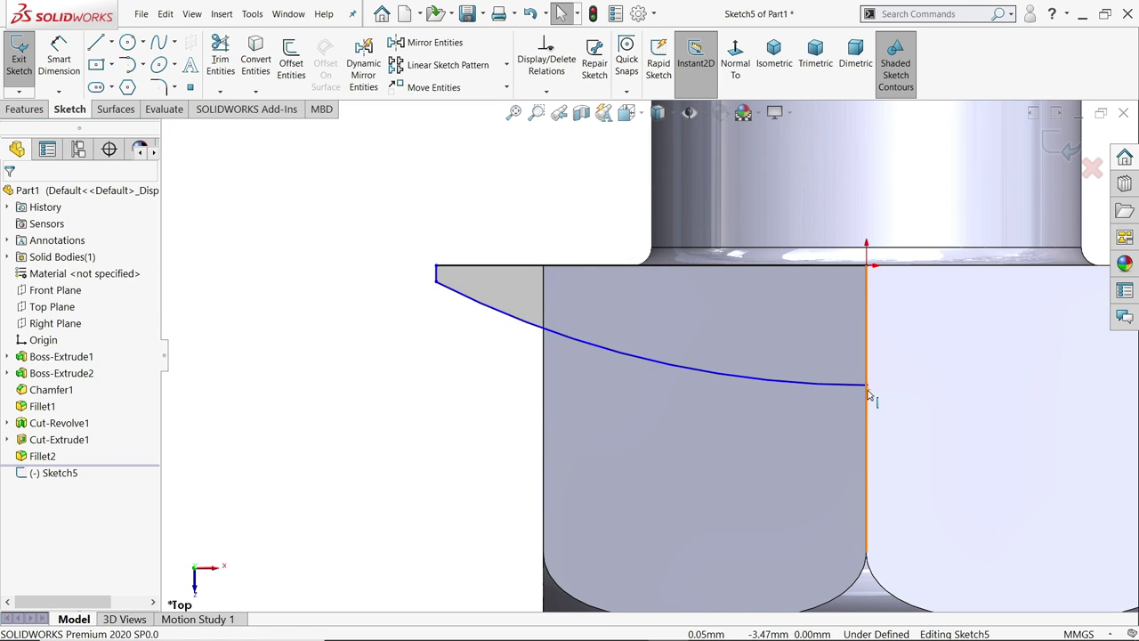
click(864, 388)
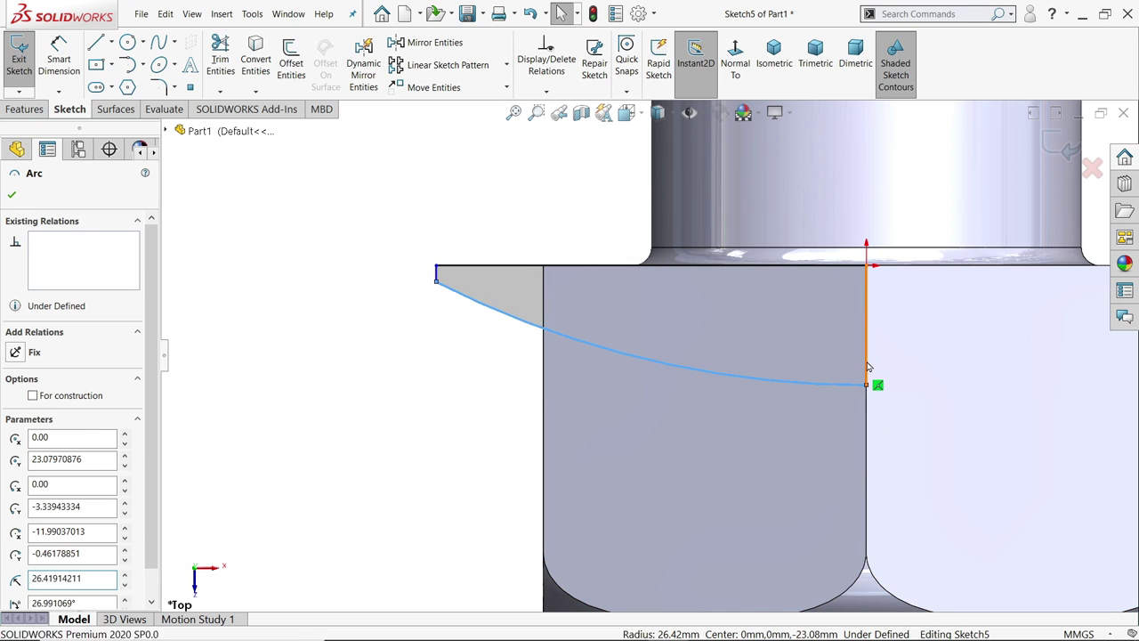
click(865, 312)
click(382, 348)
Dimension the horizontal line of the flange profile and set its length to 26/2 (13 mm).
click(58, 58)
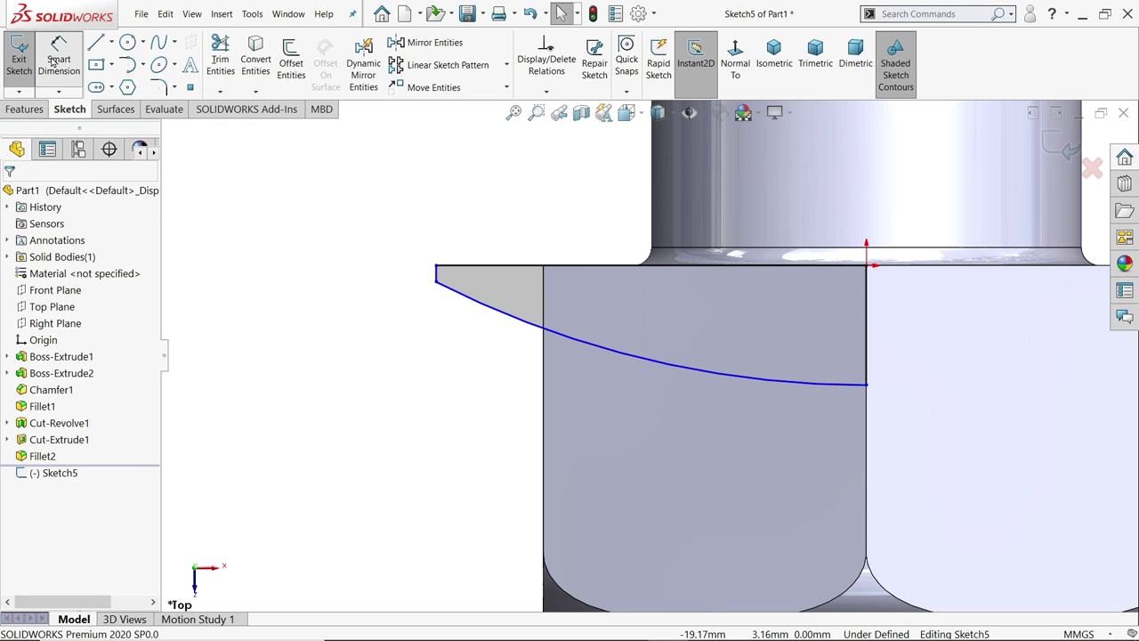
click(662, 274)
click(633, 205)
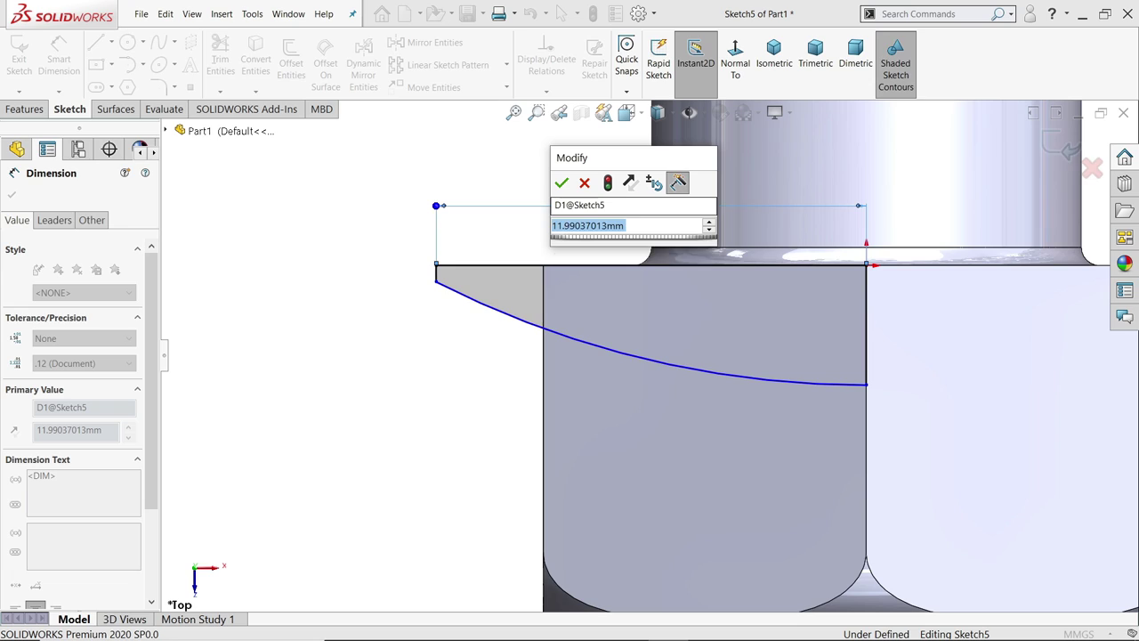
text(29/)
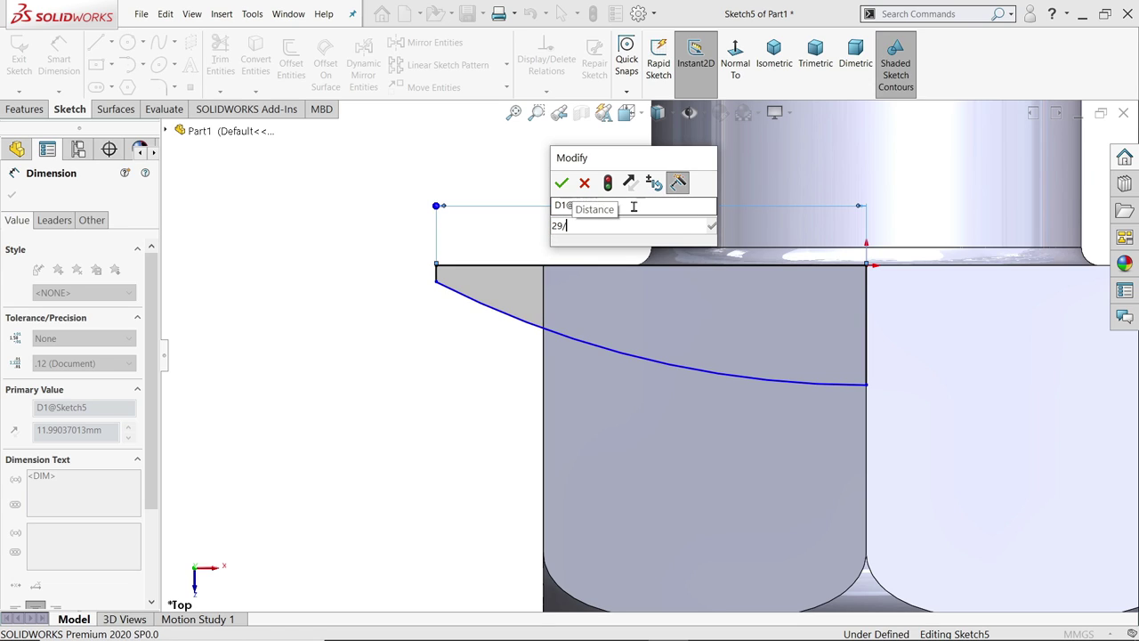
key(BackSpace)
key(BackSpace)
text(6)
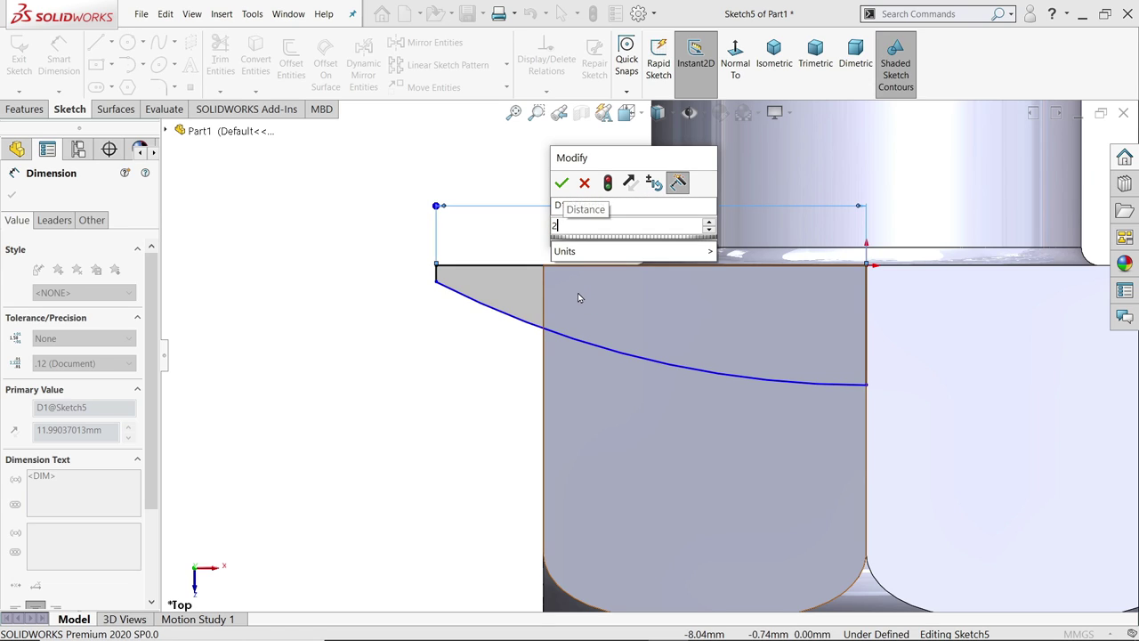
text(/2)
key(Return)
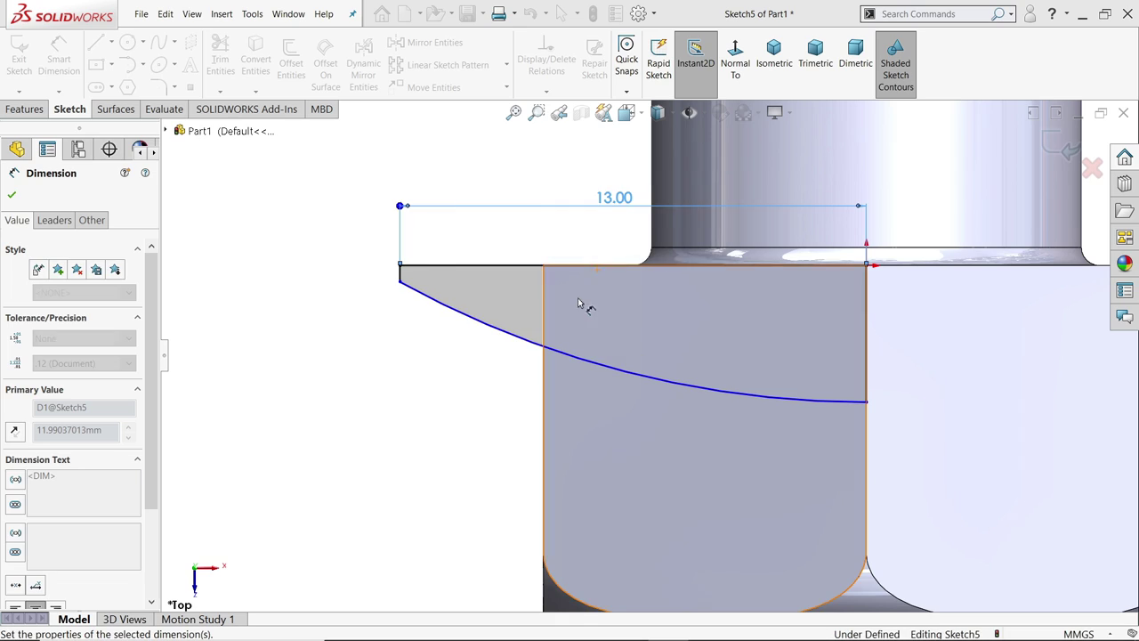
Dimension the short vertical line at the flange's outer edge and set it to 0.5 mm.
click(399, 274)
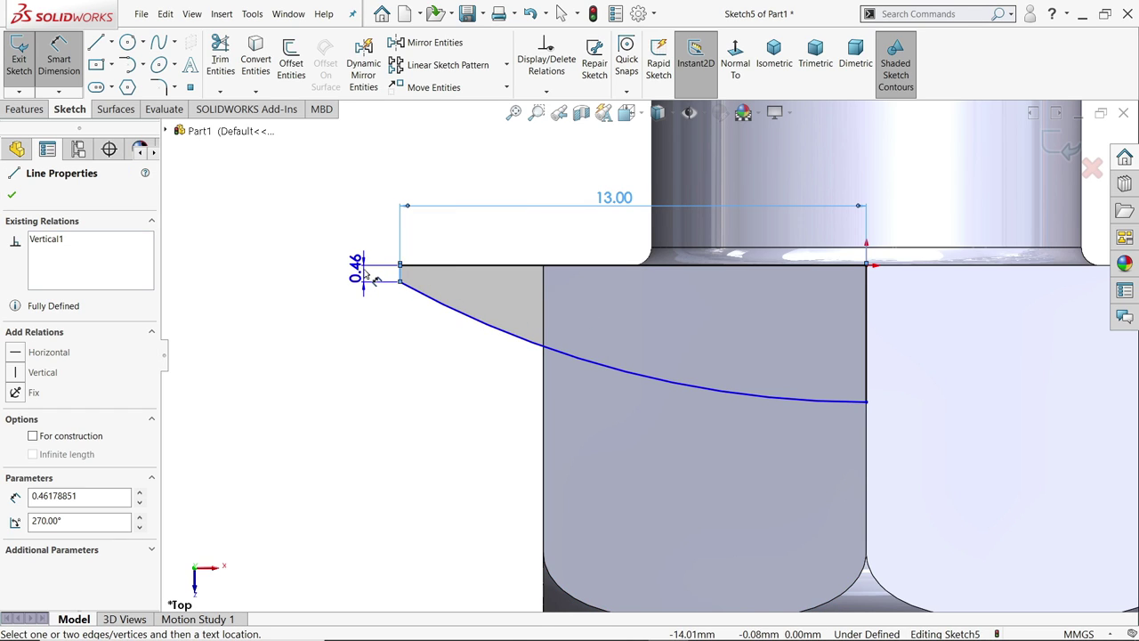
click(365, 249)
text(0.5)
key(Return)
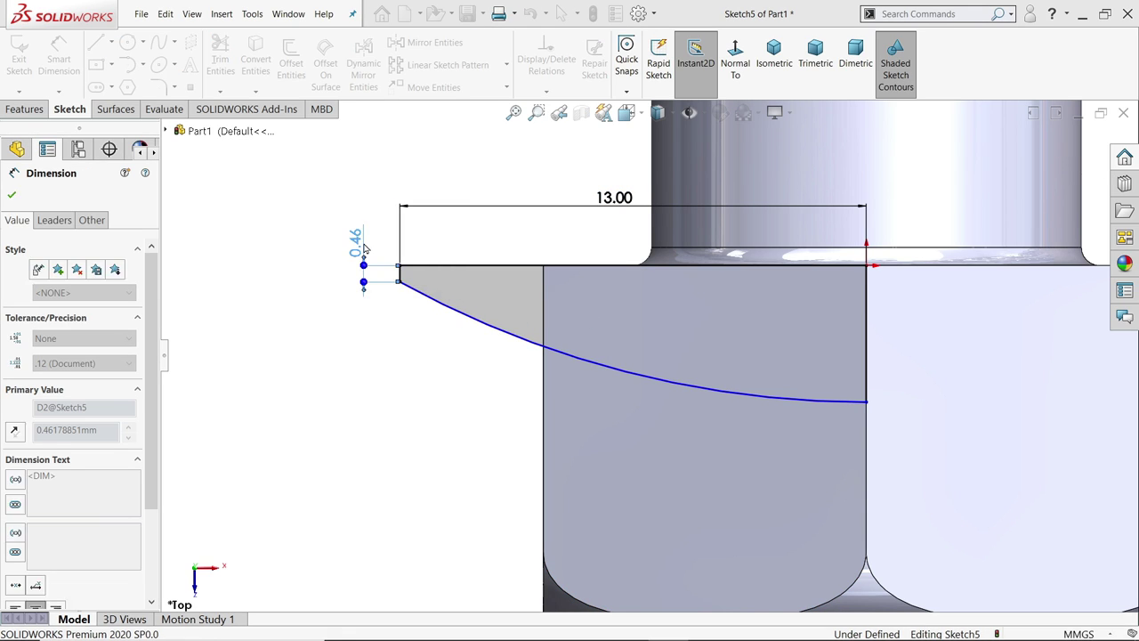
click(300, 277)
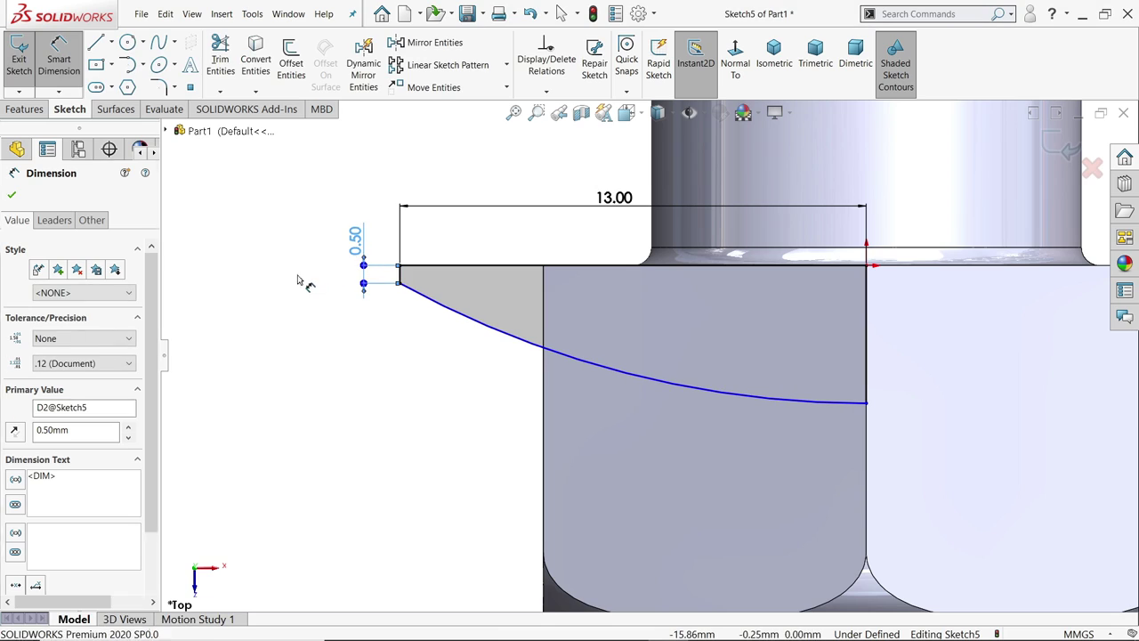
Dimension the vertical line along the bolt axis and set it to 5 mm.
click(869, 351)
click(930, 354)
text(5)
key(Return)
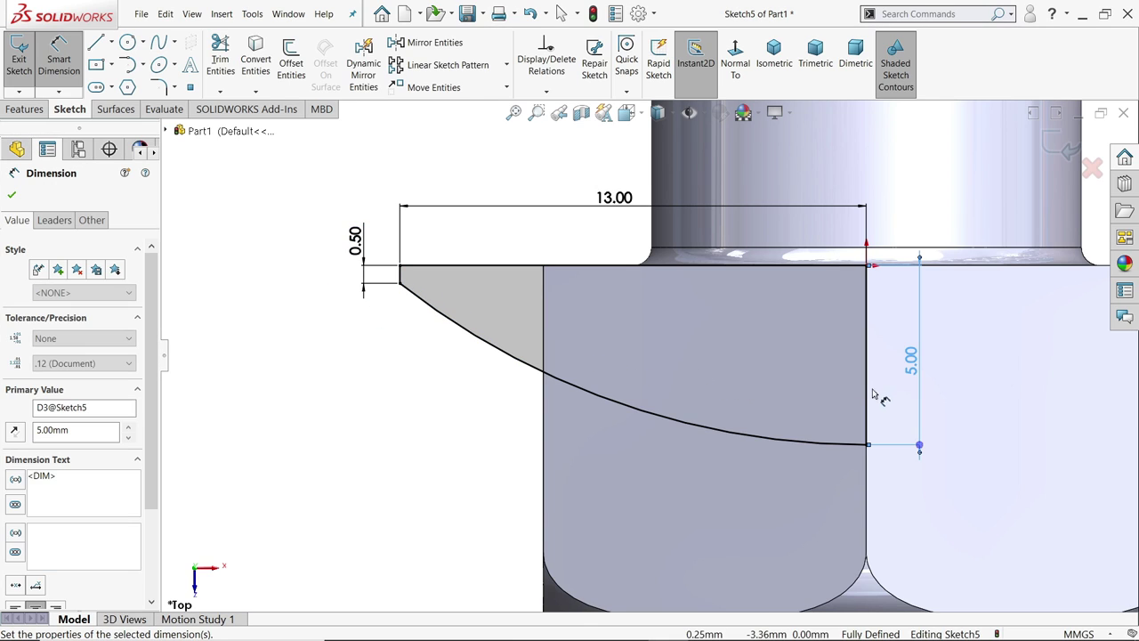
Draw a circle of 0.25 mm radius centred on the midpoint of the short outer line, tangent to the horizontal line.
scroll(762, 421, down, 1)
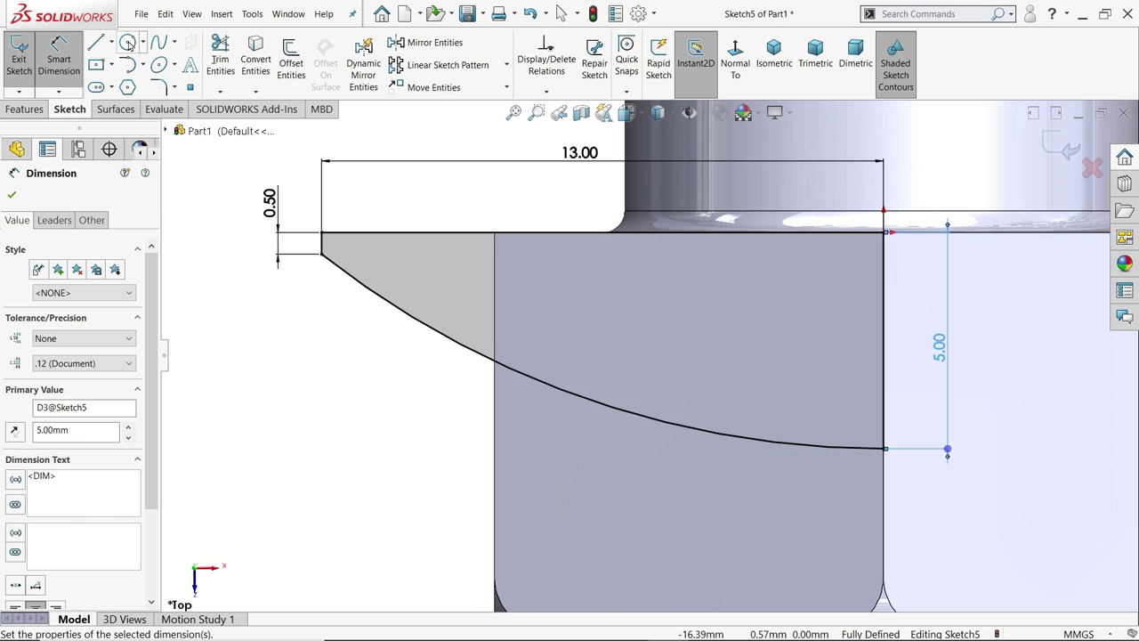
click(127, 42)
scroll(401, 236, down, 1)
scroll(310, 259, down, 2)
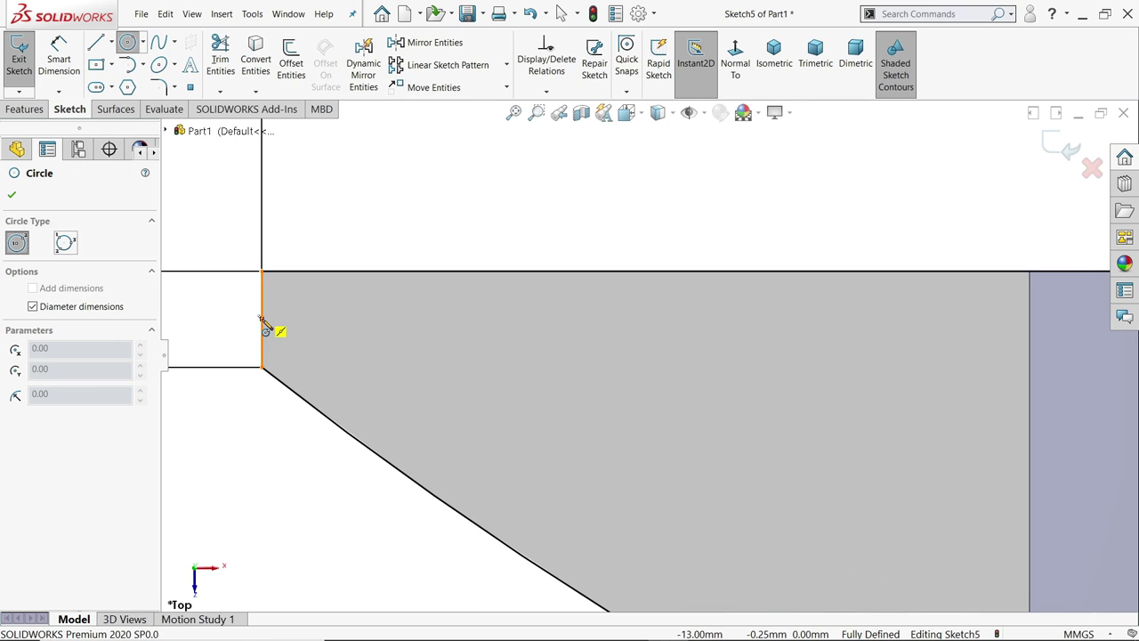
click(261, 318)
click(279, 276)
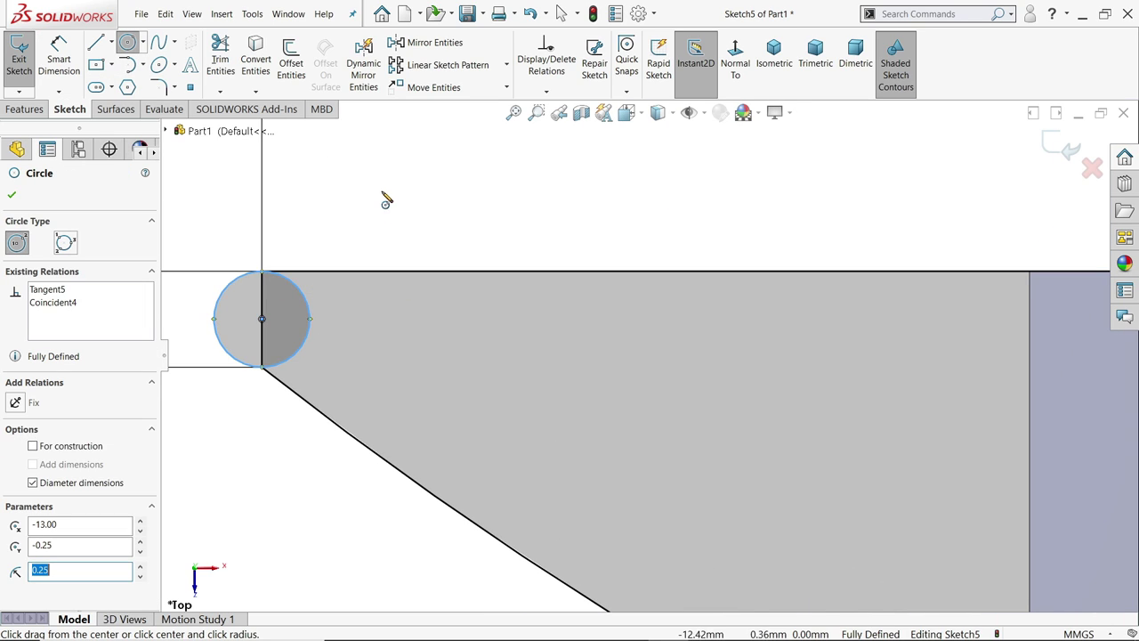
right_click(389, 197)
click(425, 200)
scroll(546, 346, up, 2)
scroll(544, 347, down, 2)
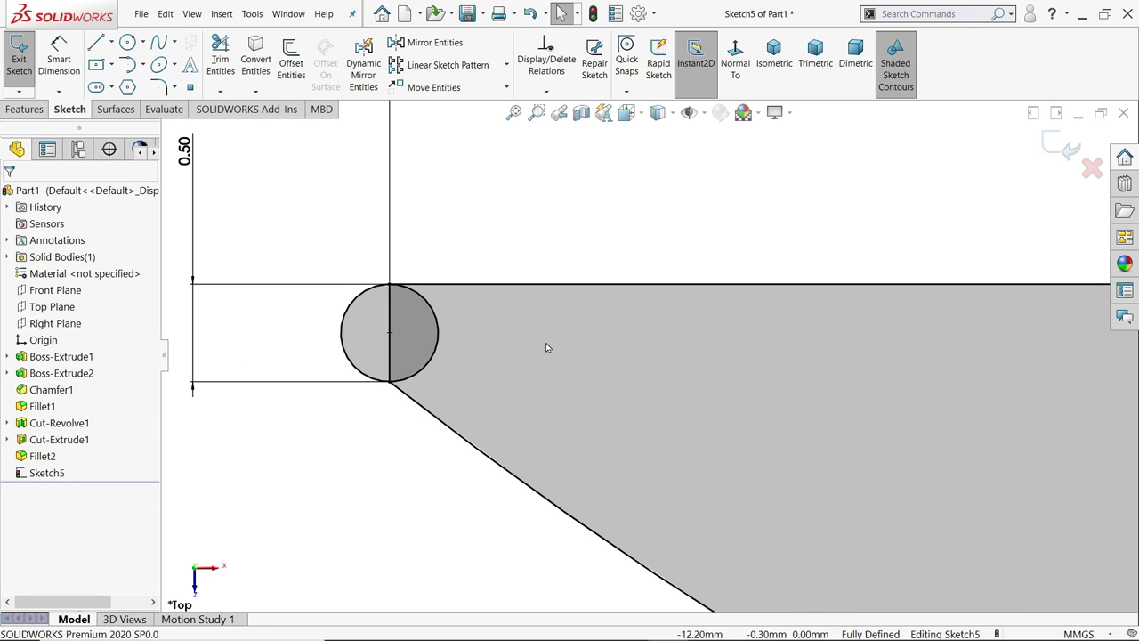
Convert the short vertical line through the circle to construction geometry.
click(389, 326)
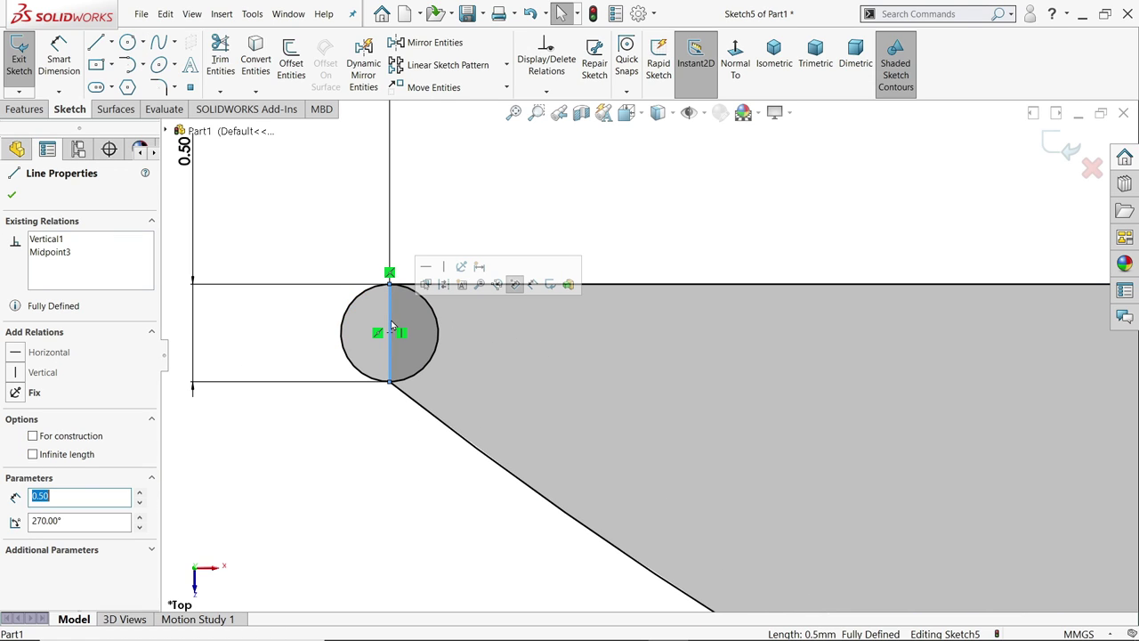
click(445, 284)
key(Escape)
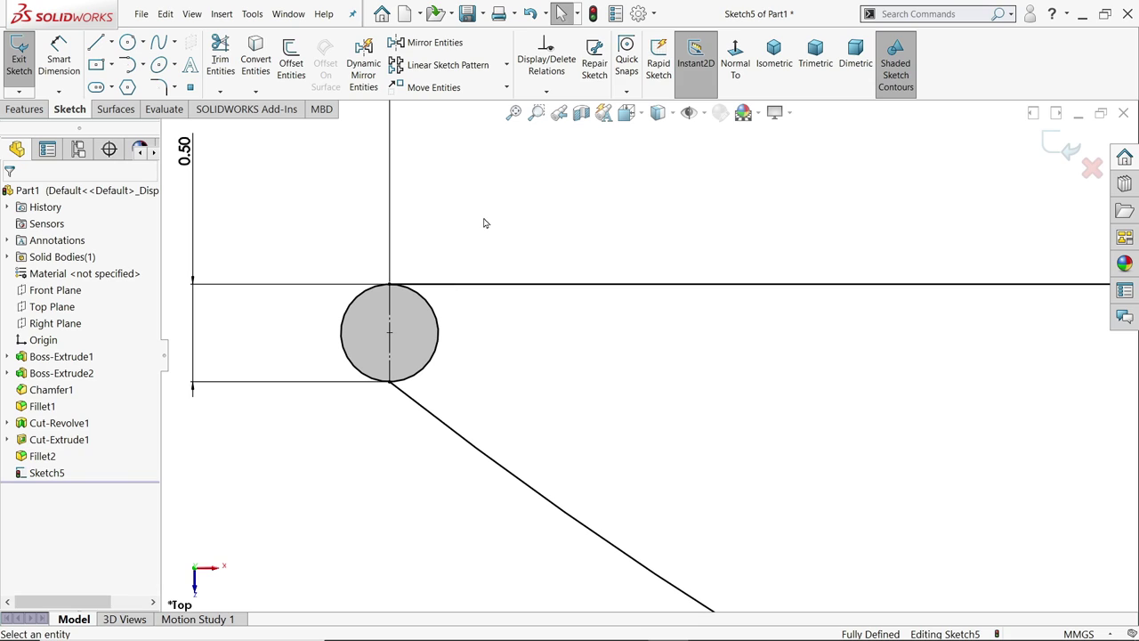
Start a Revolved Boss/Base from the flange sketch and replace the preselected axis with the 5 mm line along the bolt axis.
scroll(480, 267, up, 1)
scroll(481, 334, down, 2)
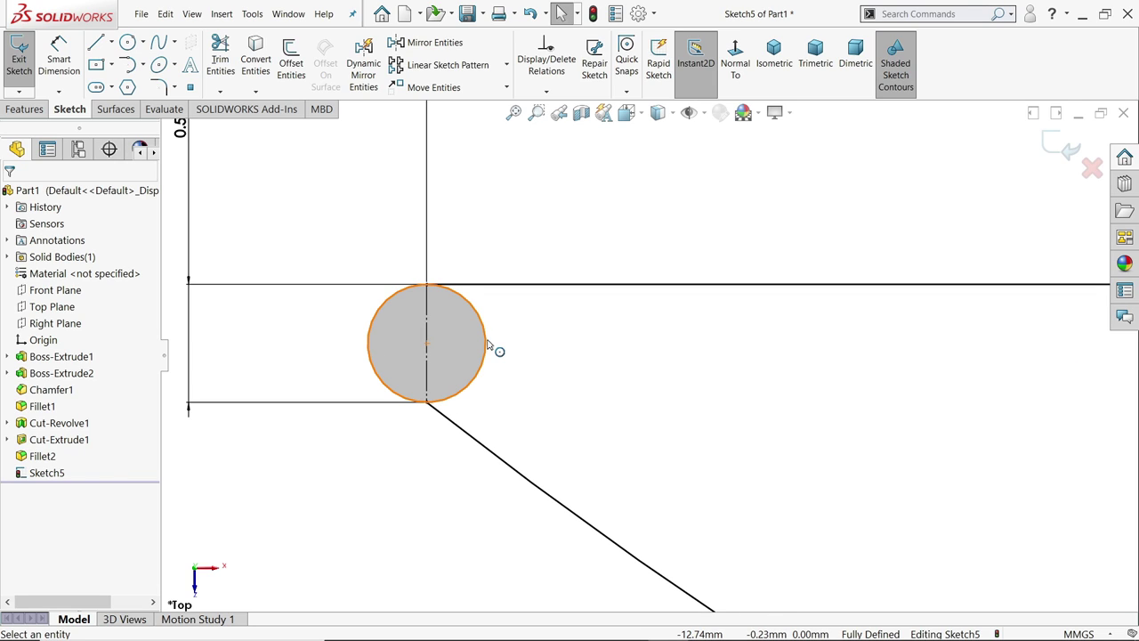
scroll(449, 352, up, 3)
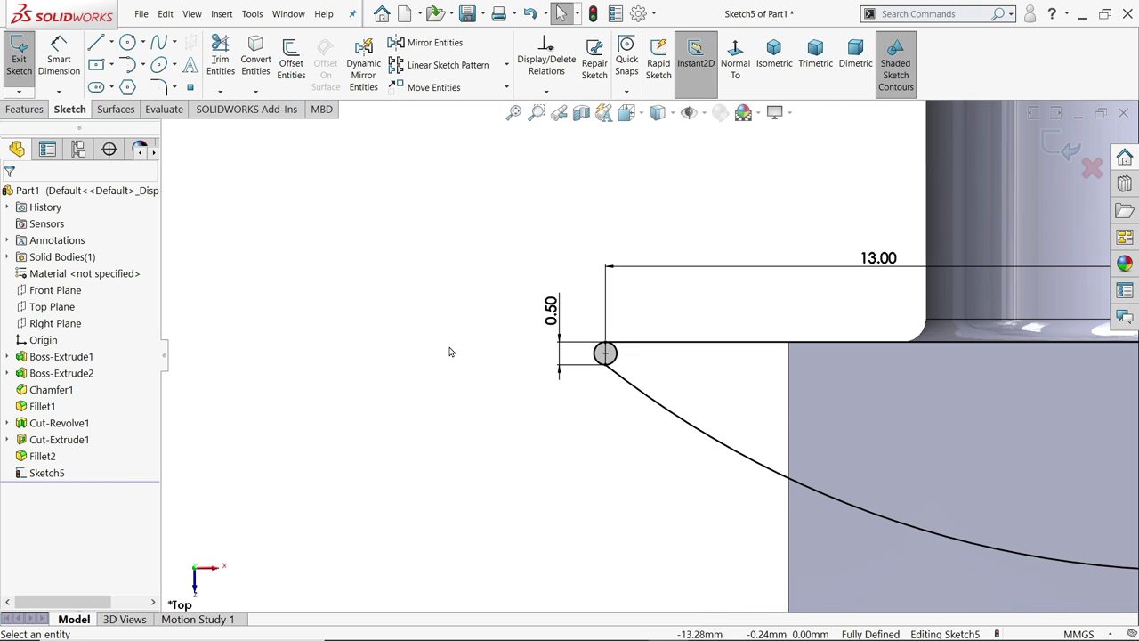
scroll(917, 428, up, 1)
scroll(917, 427, down, 1)
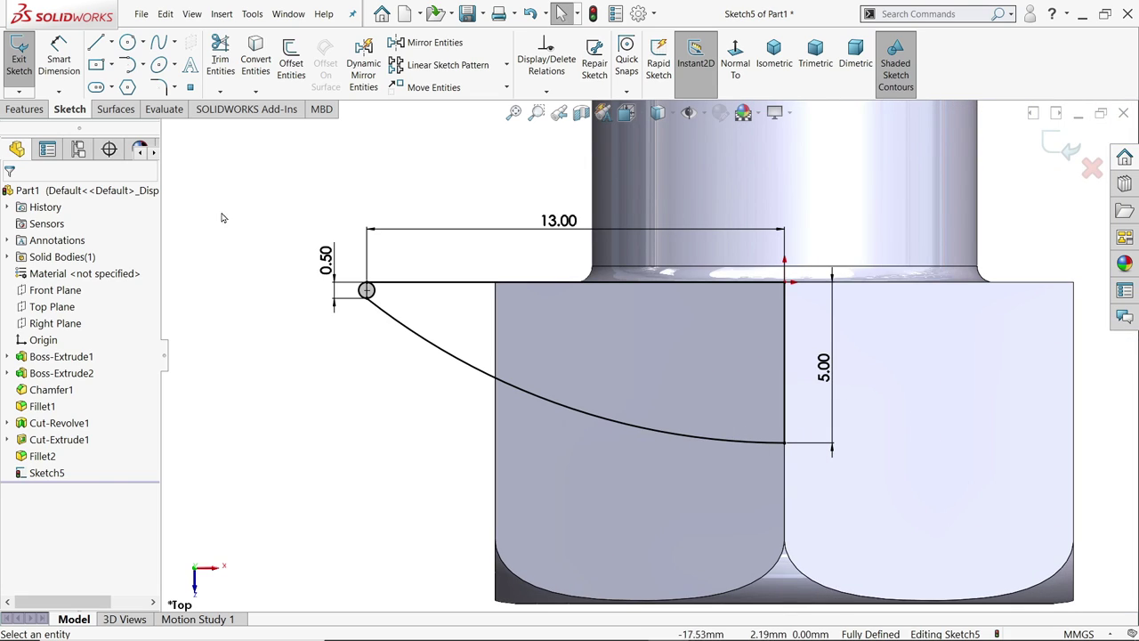
click(24, 109)
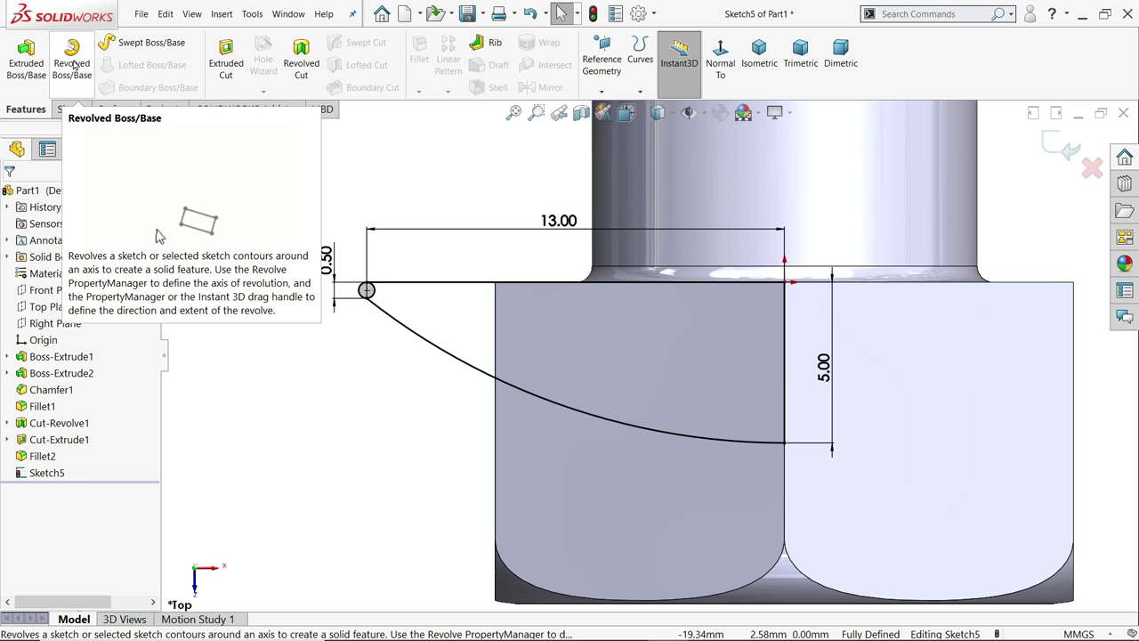
click(71, 62)
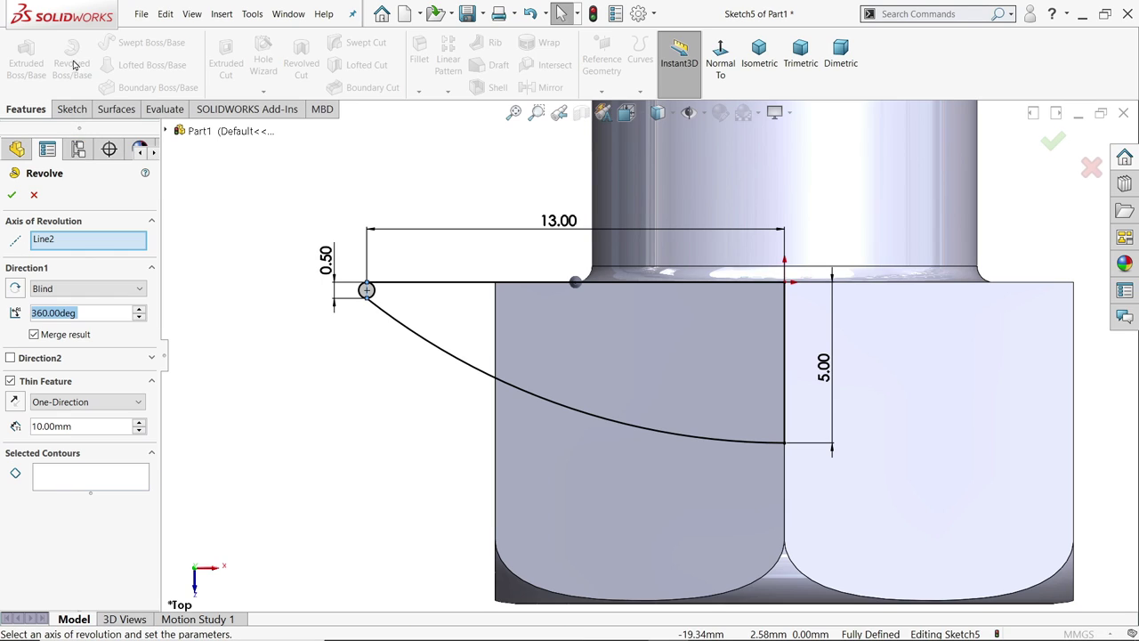
click(69, 243)
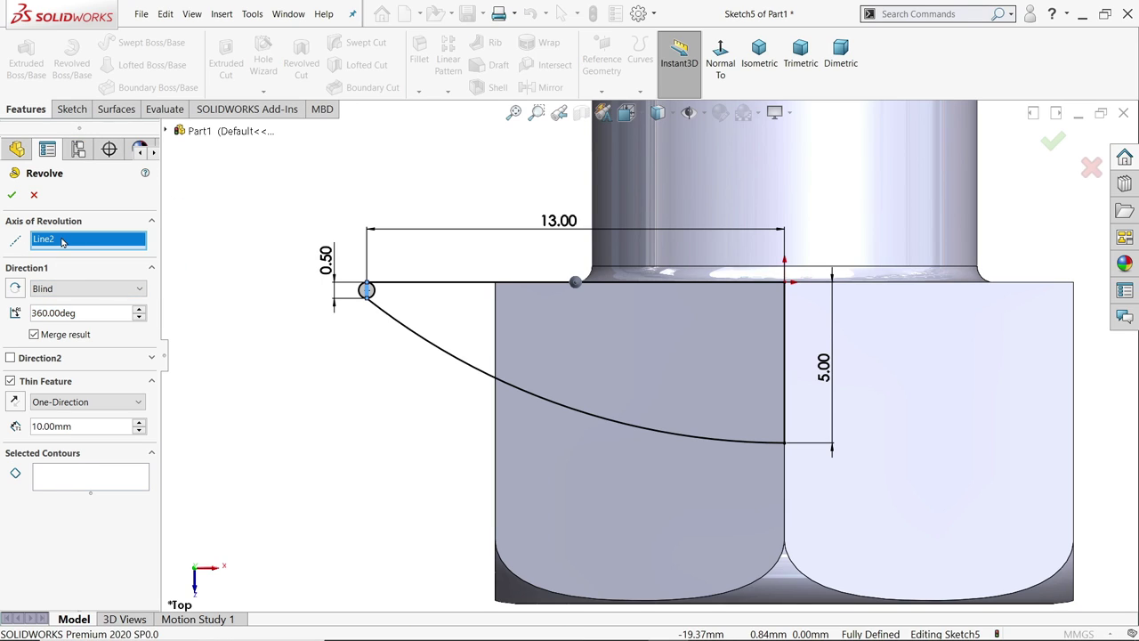
right_click(64, 240)
click(83, 249)
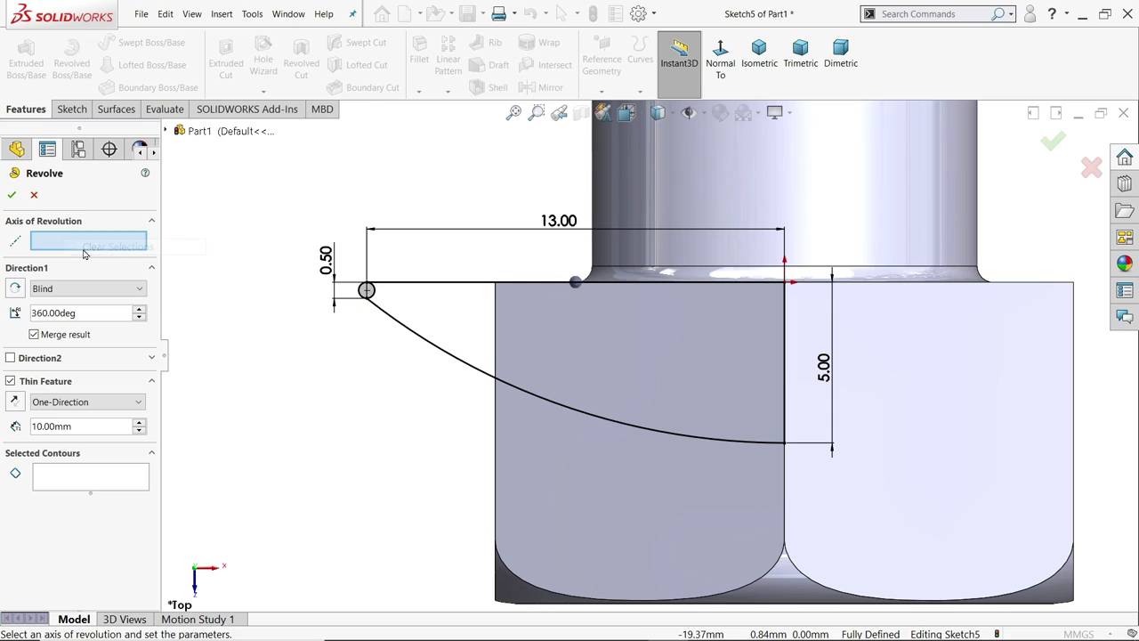
click(785, 365)
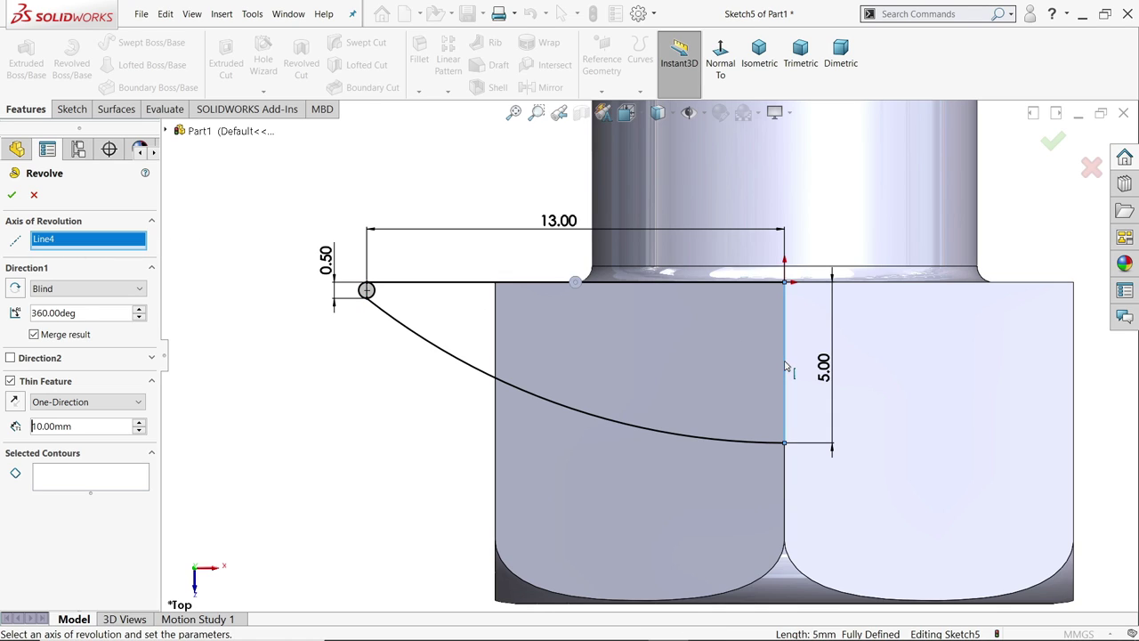
Select the main flange region and both halves of the edge circle as the contours to revolve.
click(51, 488)
click(569, 354)
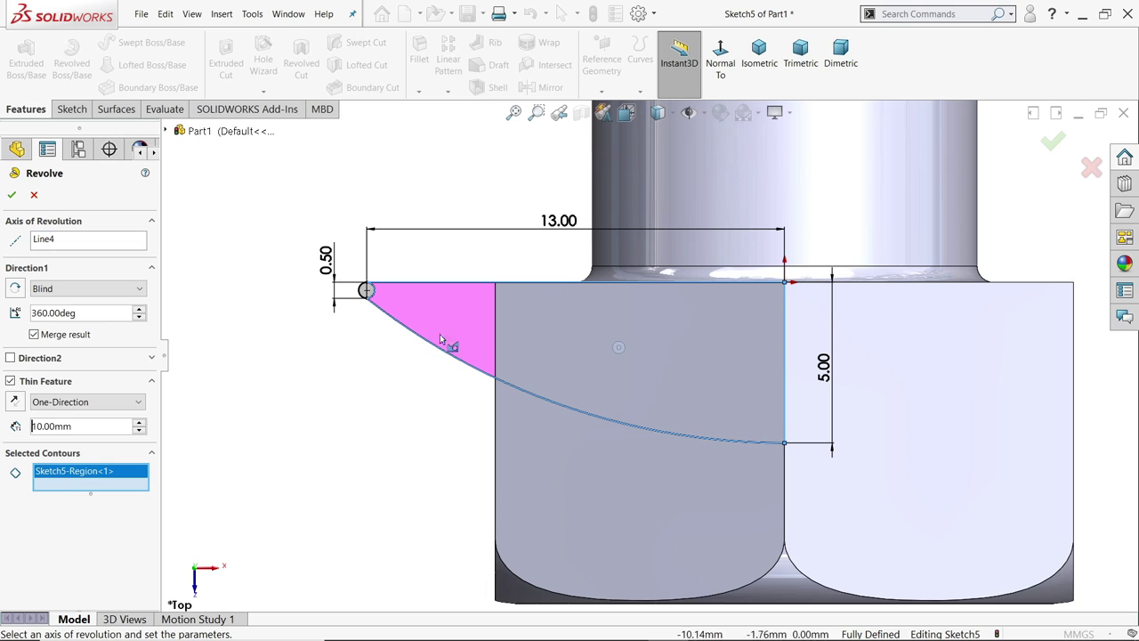
scroll(394, 286, down, 5)
click(531, 291)
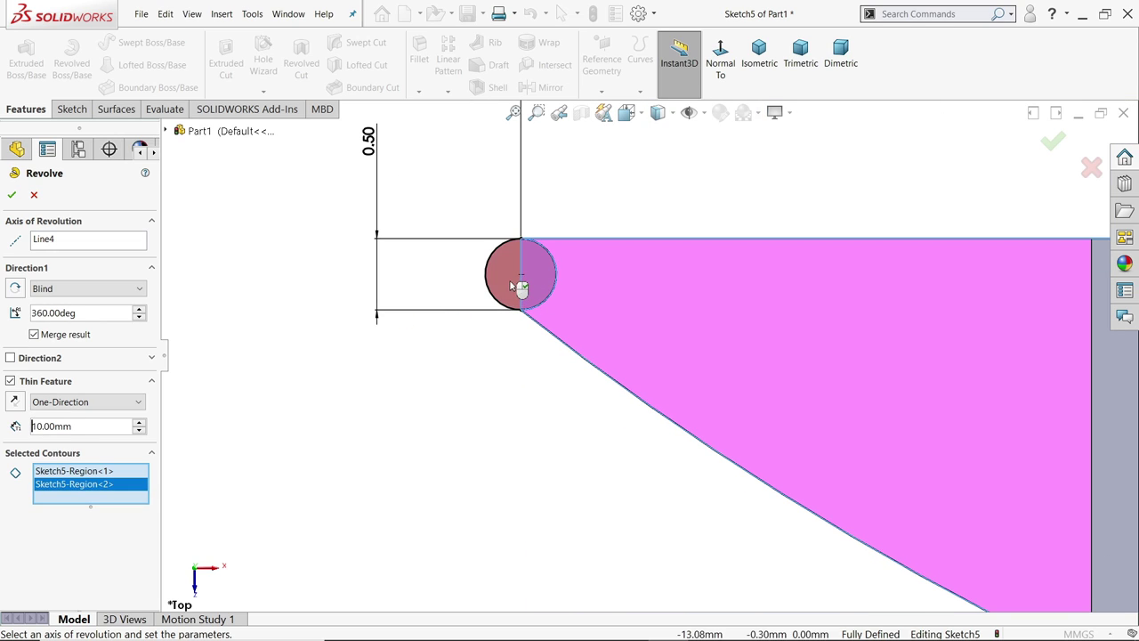
click(502, 294)
scroll(637, 326, down, 4)
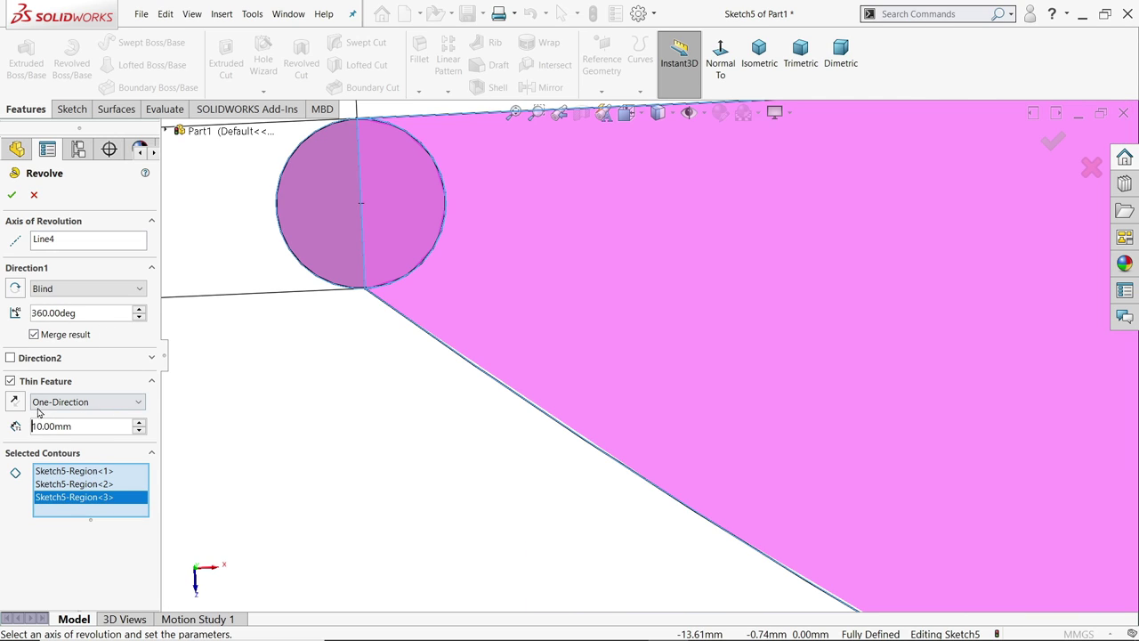
Turn off the thin feature option and complete the 360° revolve of the flange profile.
click(11, 382)
scroll(389, 415, up, 6)
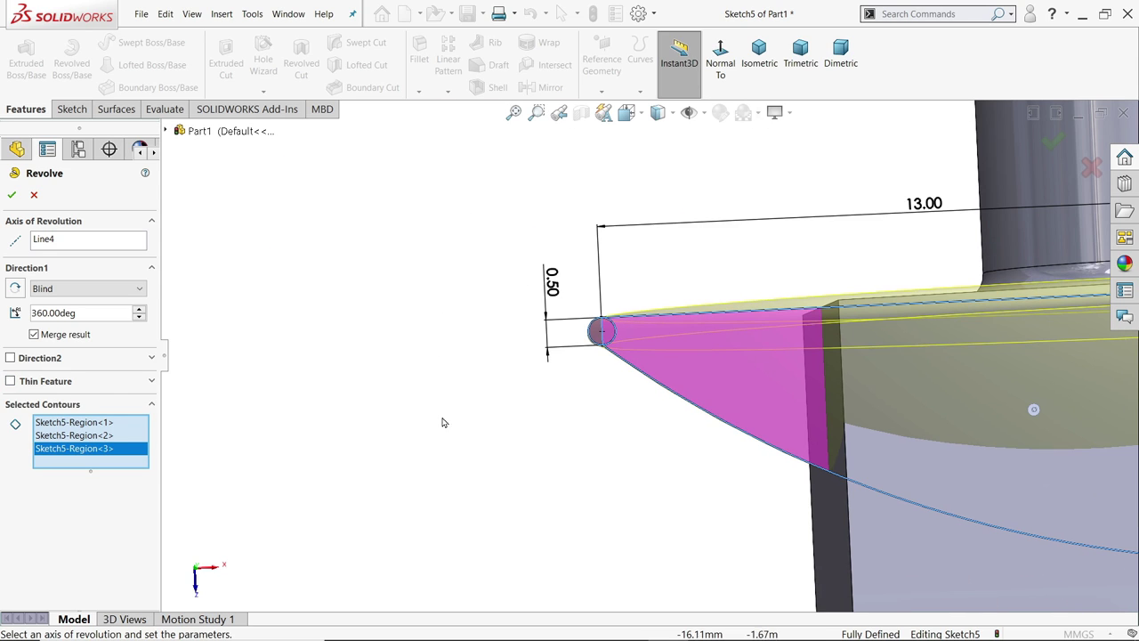
scroll(605, 453, up, 8)
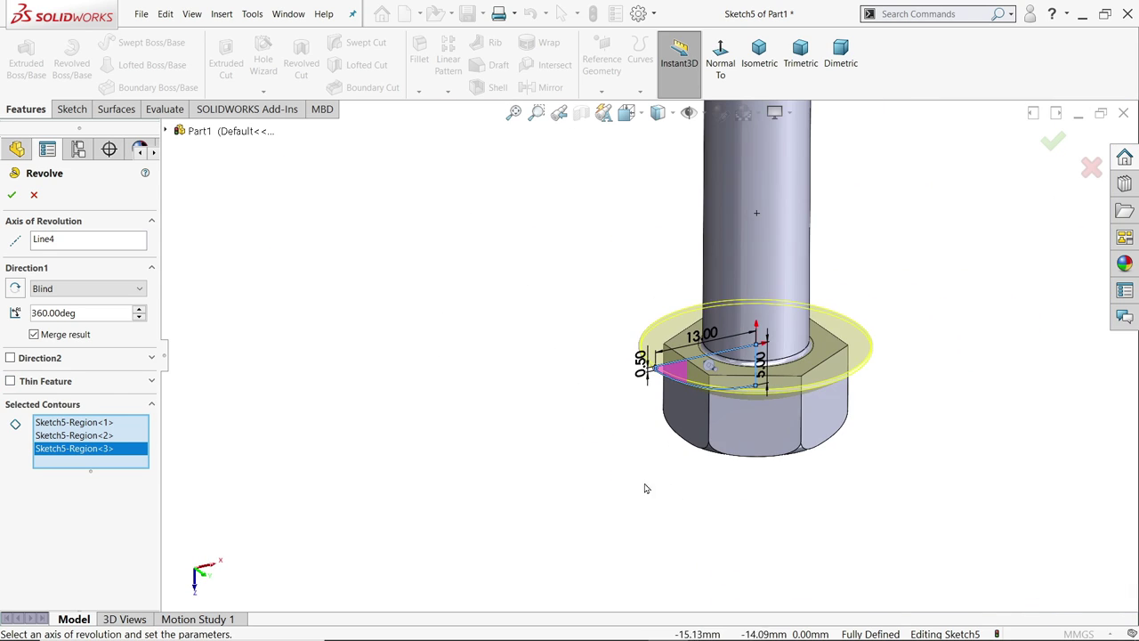
scroll(876, 437, down, 5)
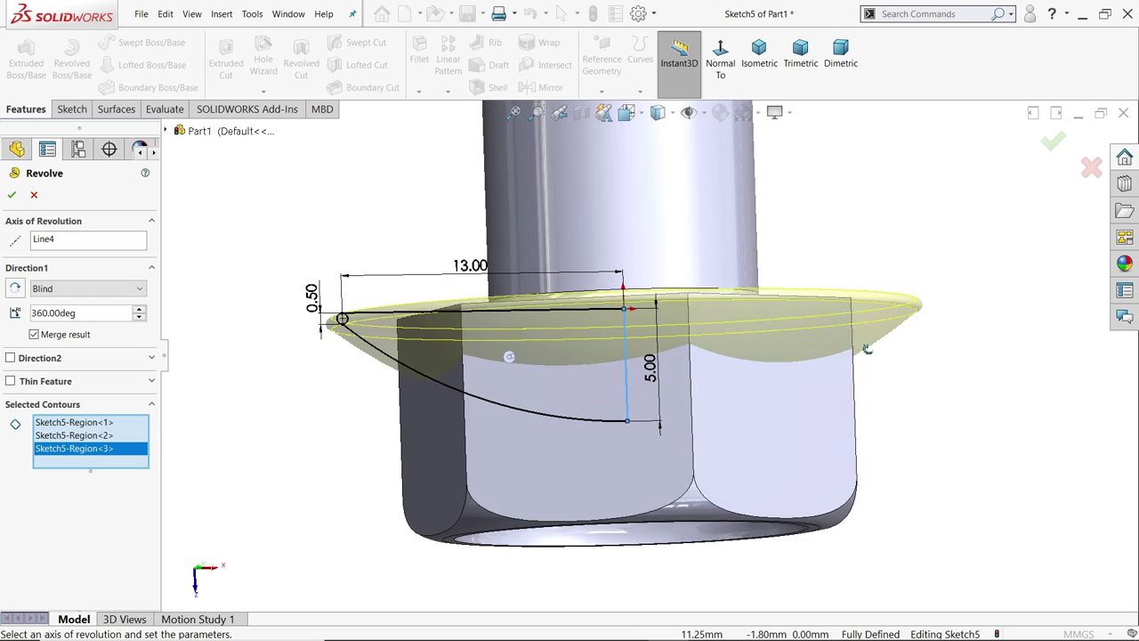
middle_drag(875, 437, 863, 458)
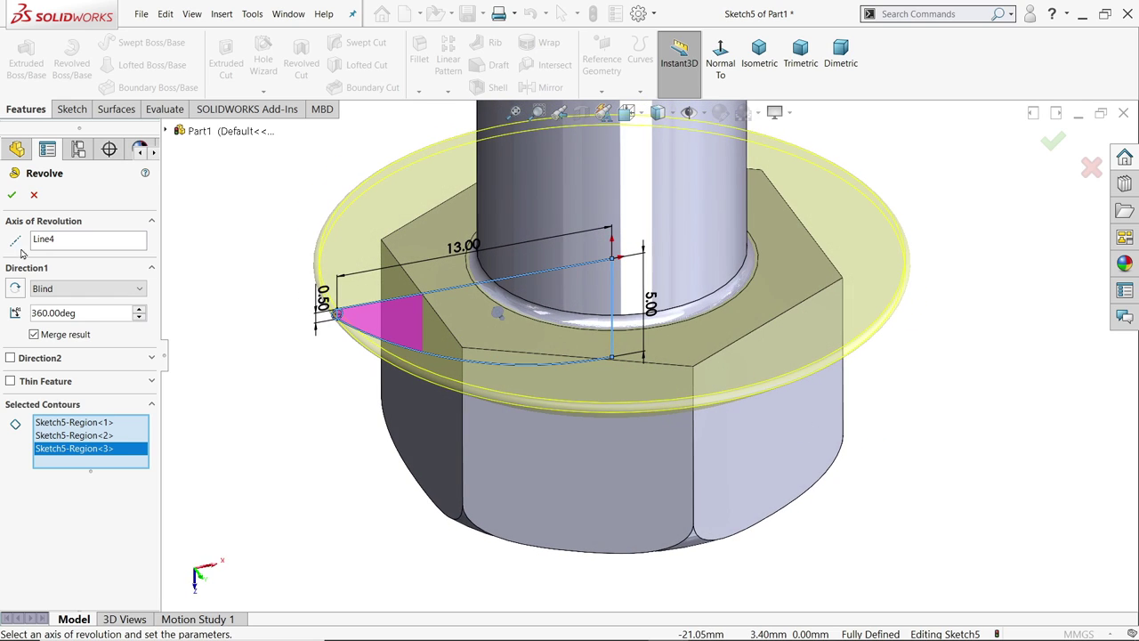
click(11, 195)
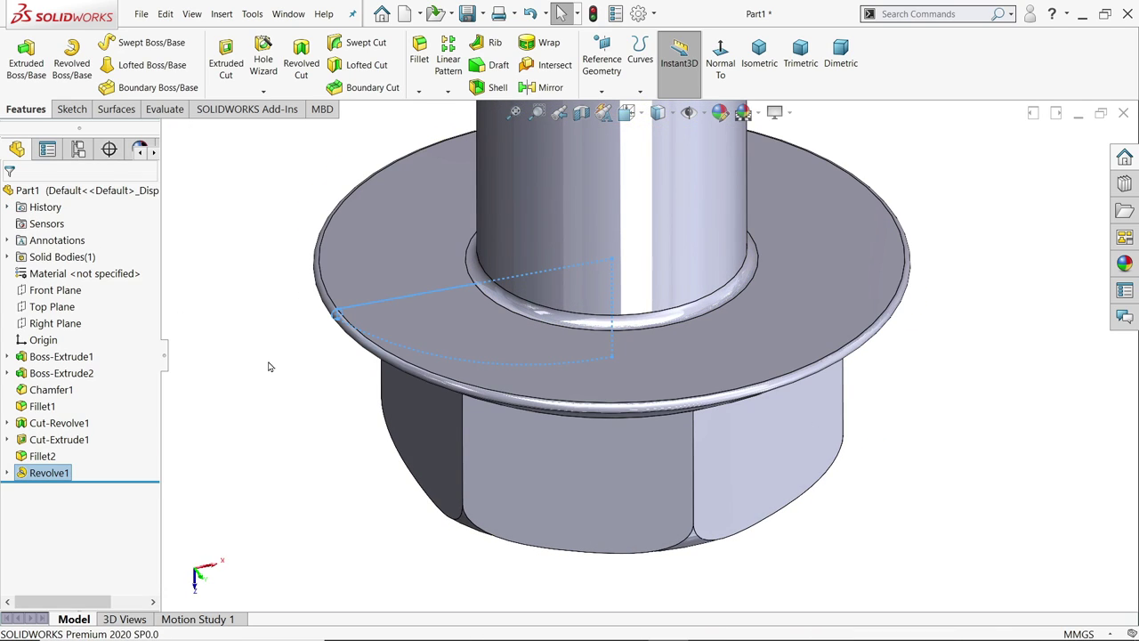
click(292, 394)
Apply the brushed nickel appearance from the Metal category to the whole part.
middle_drag(293, 394, 320, 338)
scroll(323, 362, down, 5)
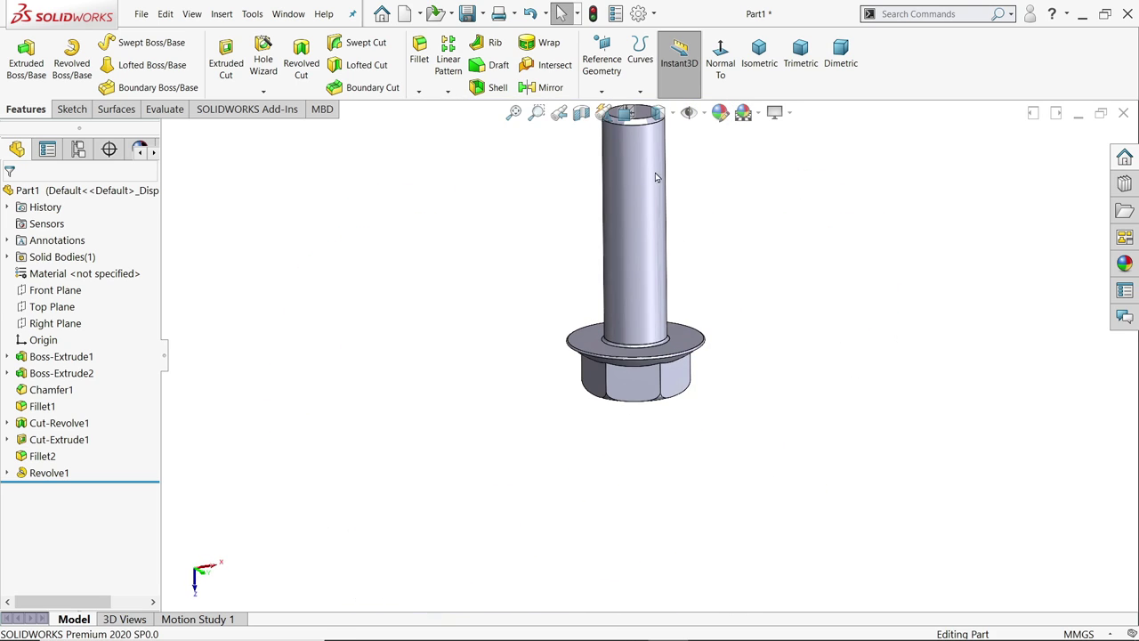
click(114, 191)
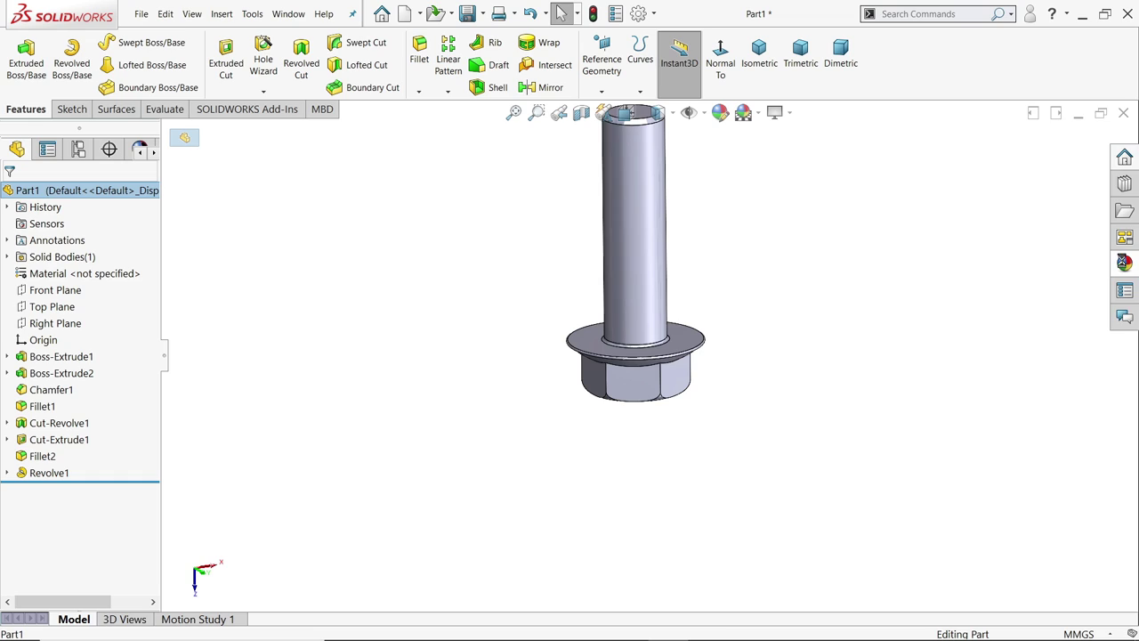
click(1125, 262)
click(913, 156)
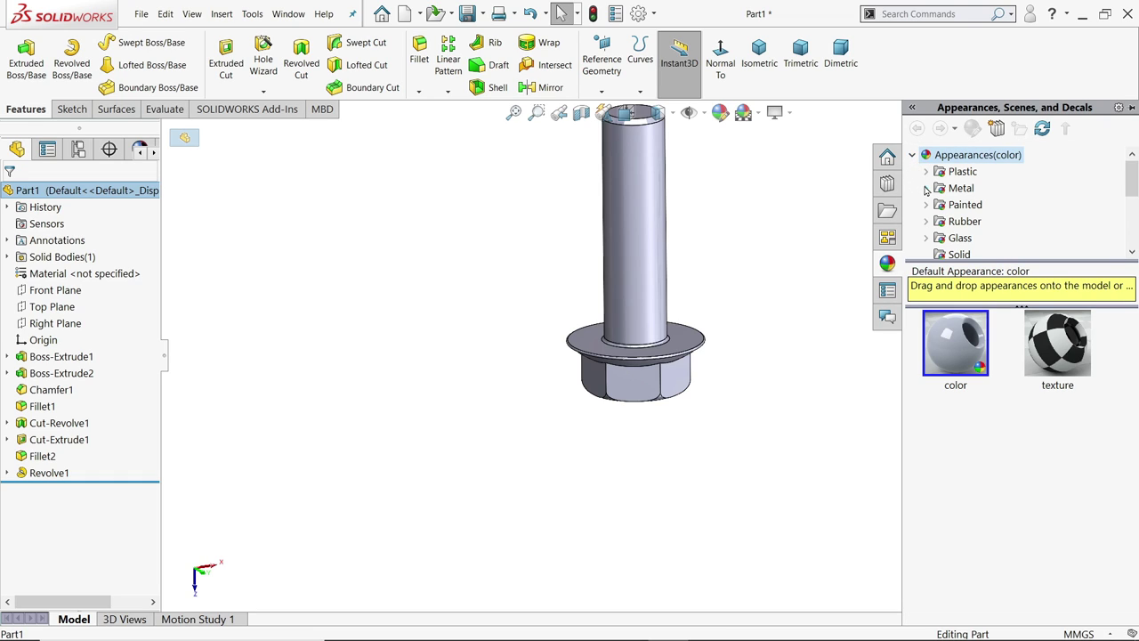
click(926, 189)
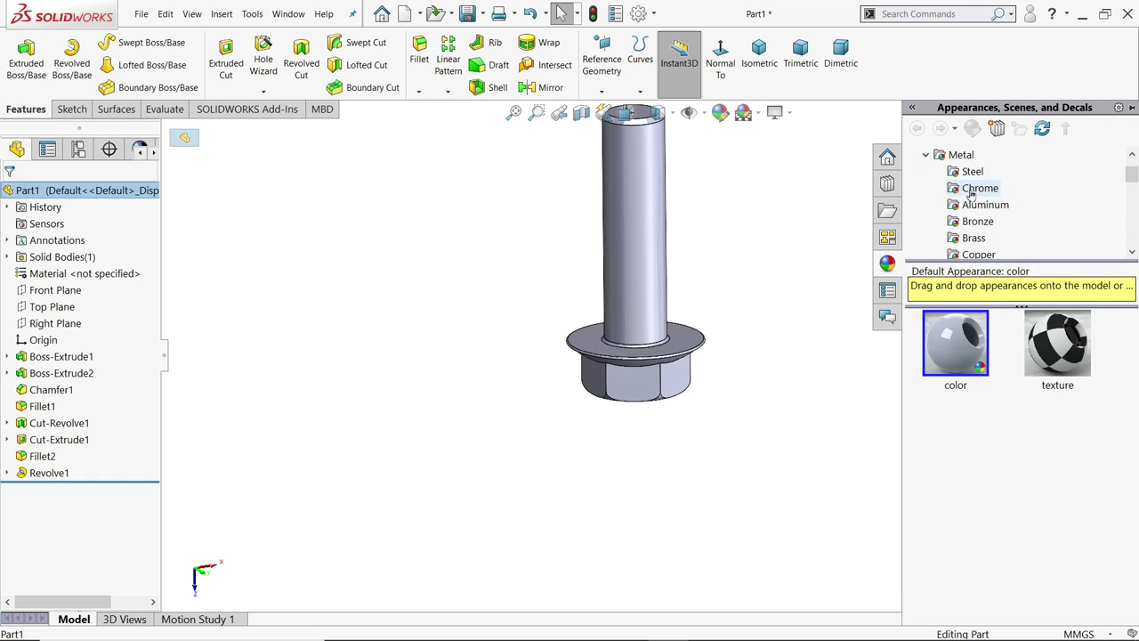
scroll(970, 194, down, 2)
scroll(970, 194, up, 2)
click(972, 171)
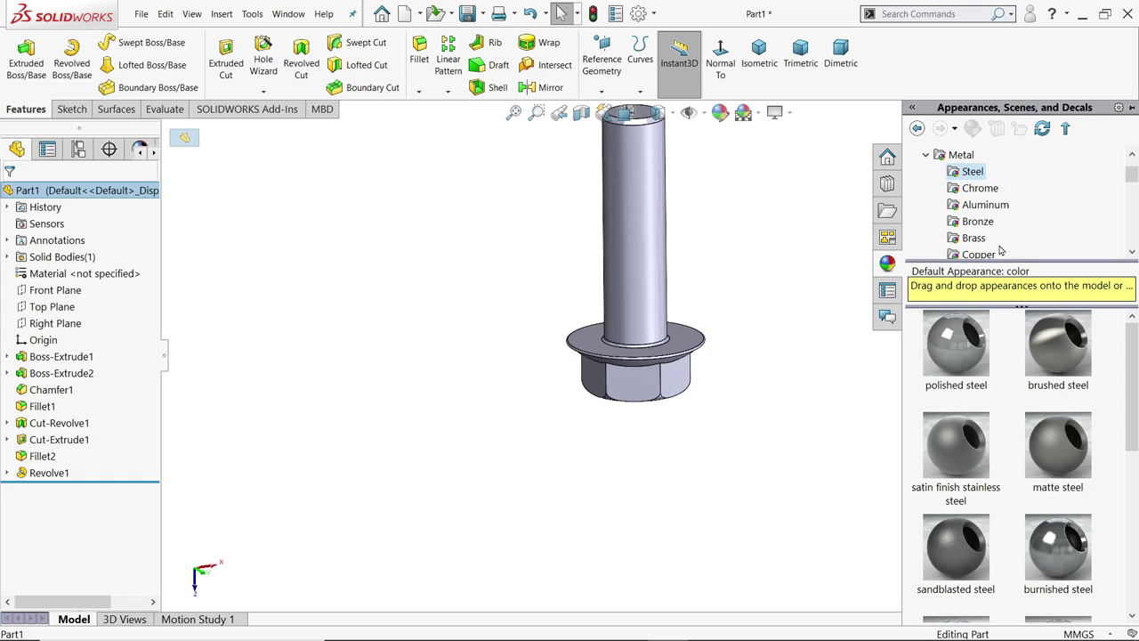
scroll(987, 240, down, 1)
click(975, 221)
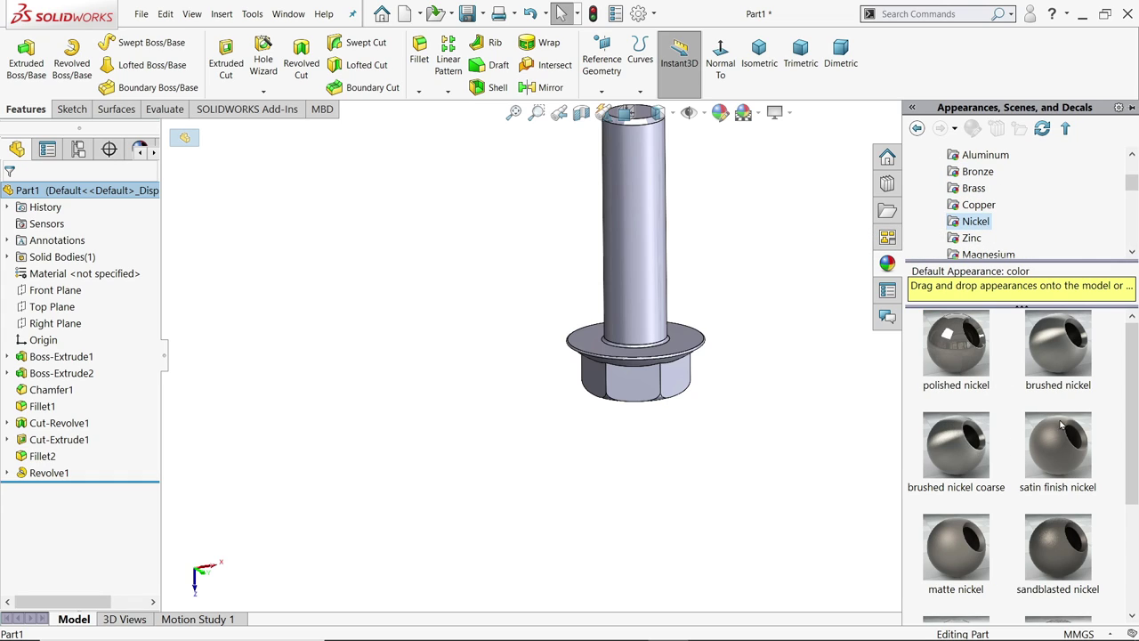
double_click(1061, 367)
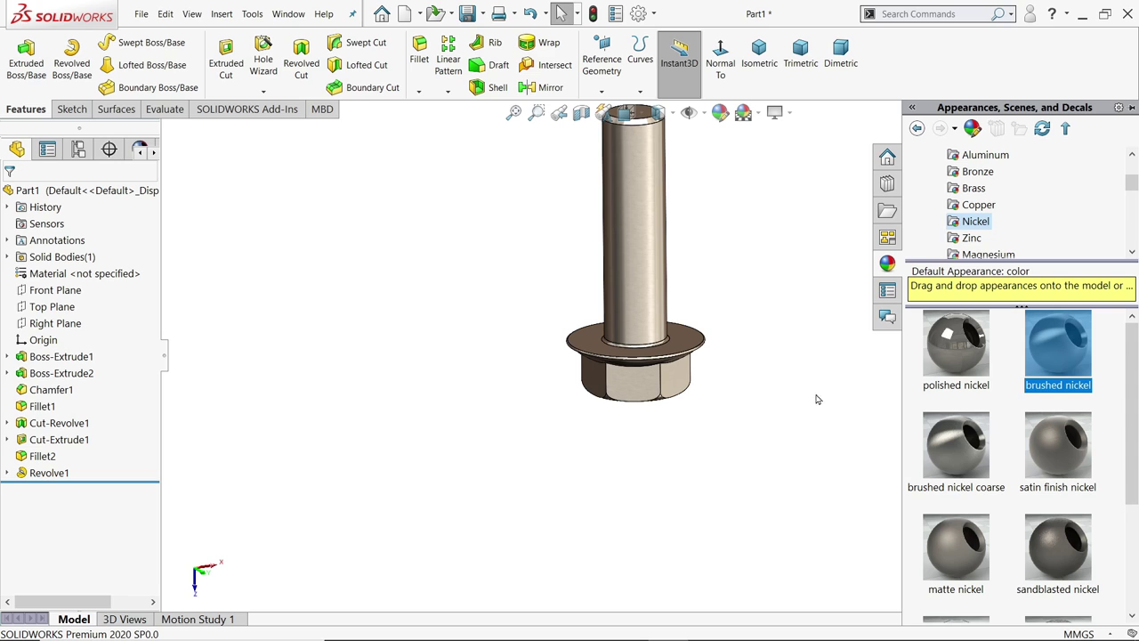
Show the bolt in isometric view and check the thread size and length in the flange bolt drawing.
click(759, 55)
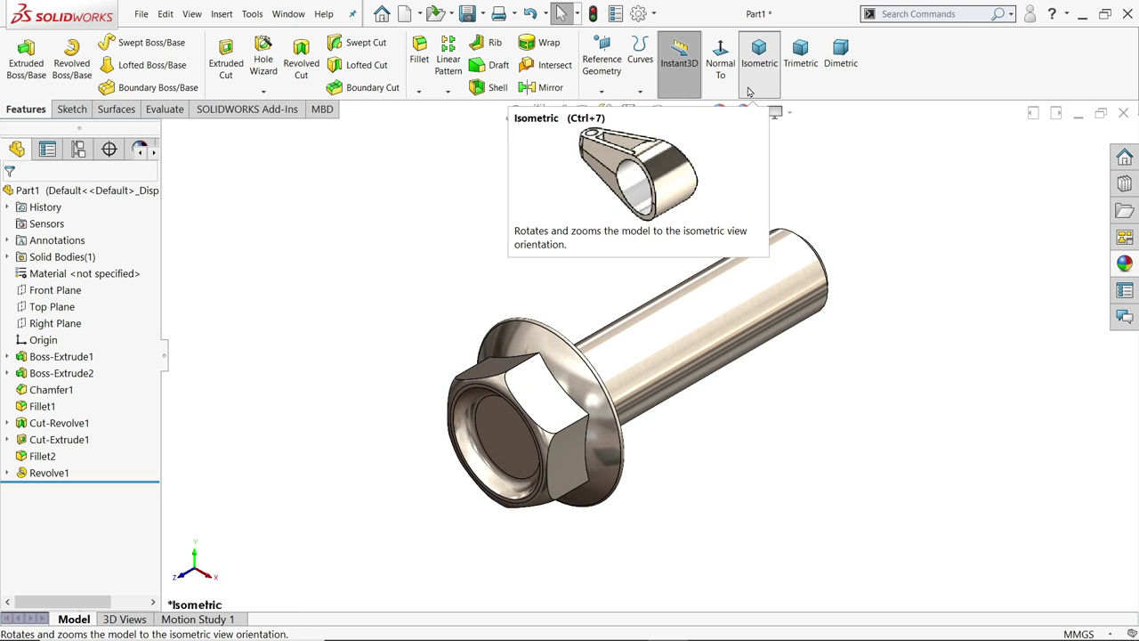
scroll(663, 406, down, 2)
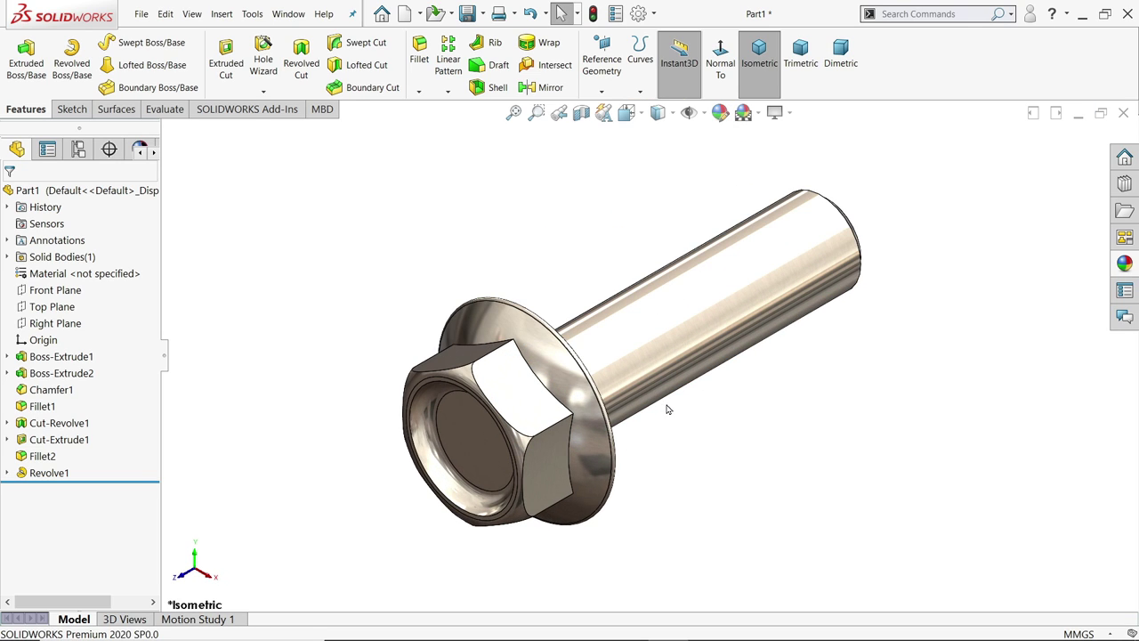
key(alt+Tab)
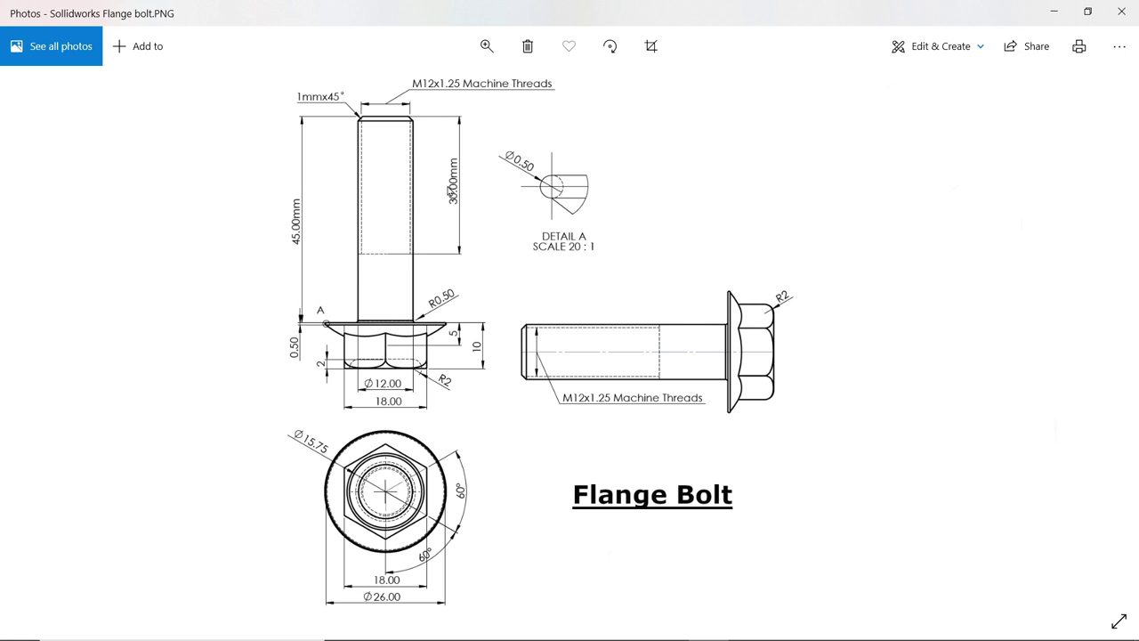
click(1054, 11)
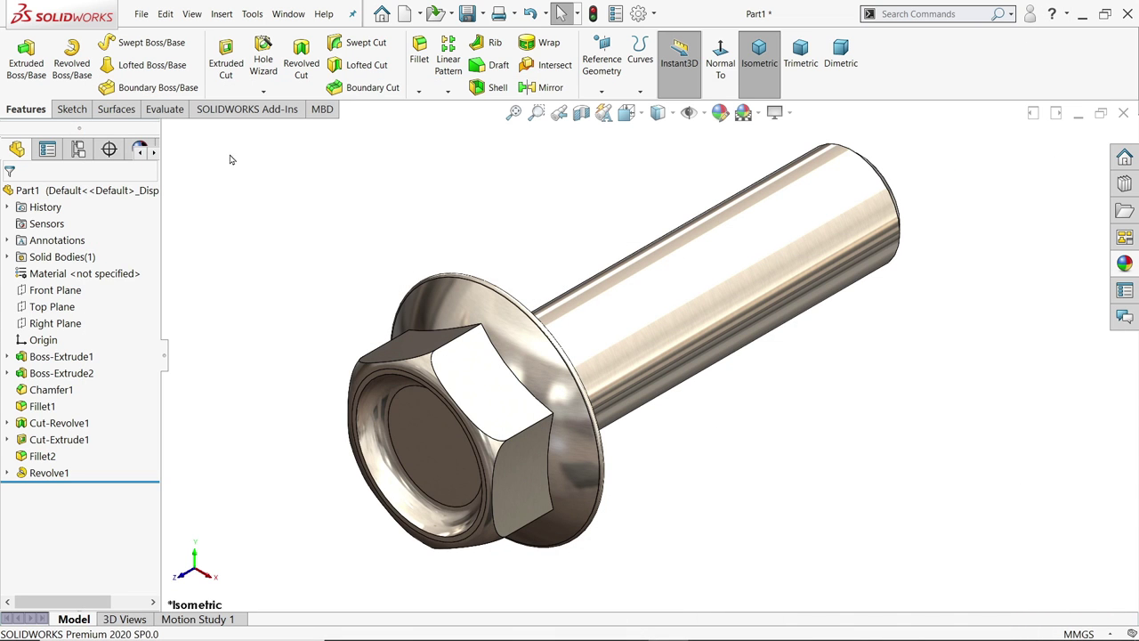
Start a Thread feature and select the circular edge where the shank meets the end chamfer as its location.
click(263, 91)
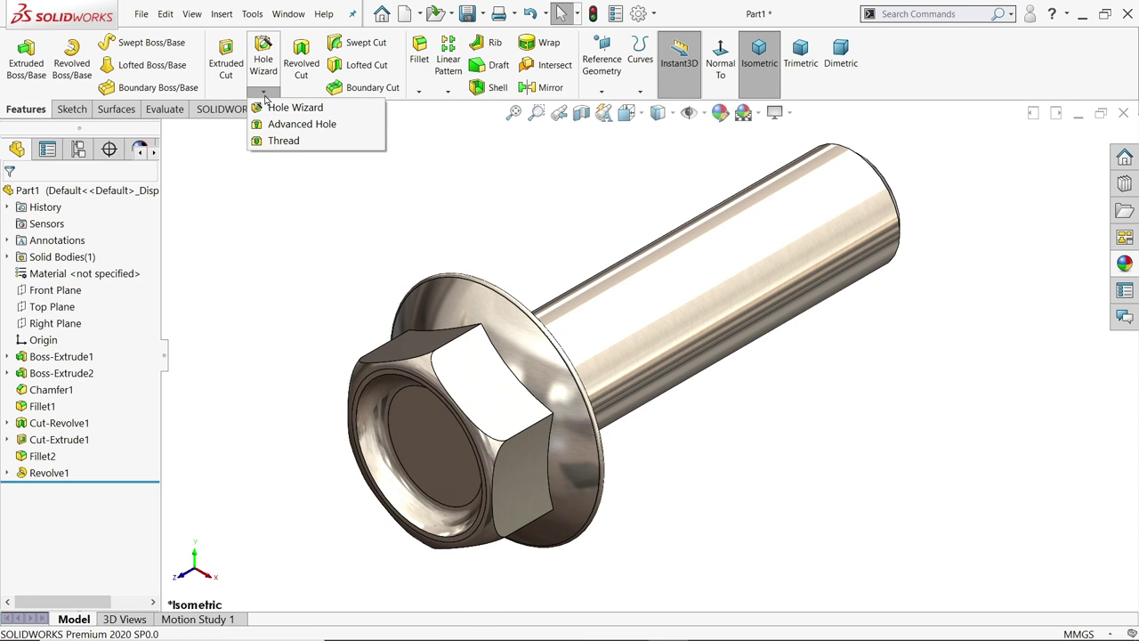
click(280, 142)
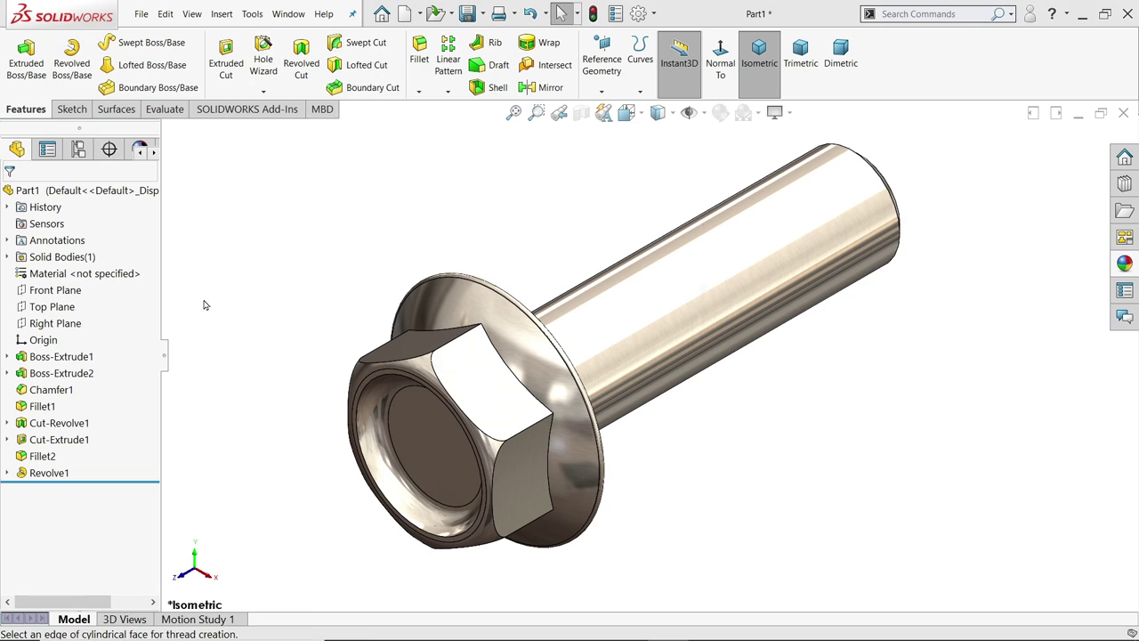
click(670, 354)
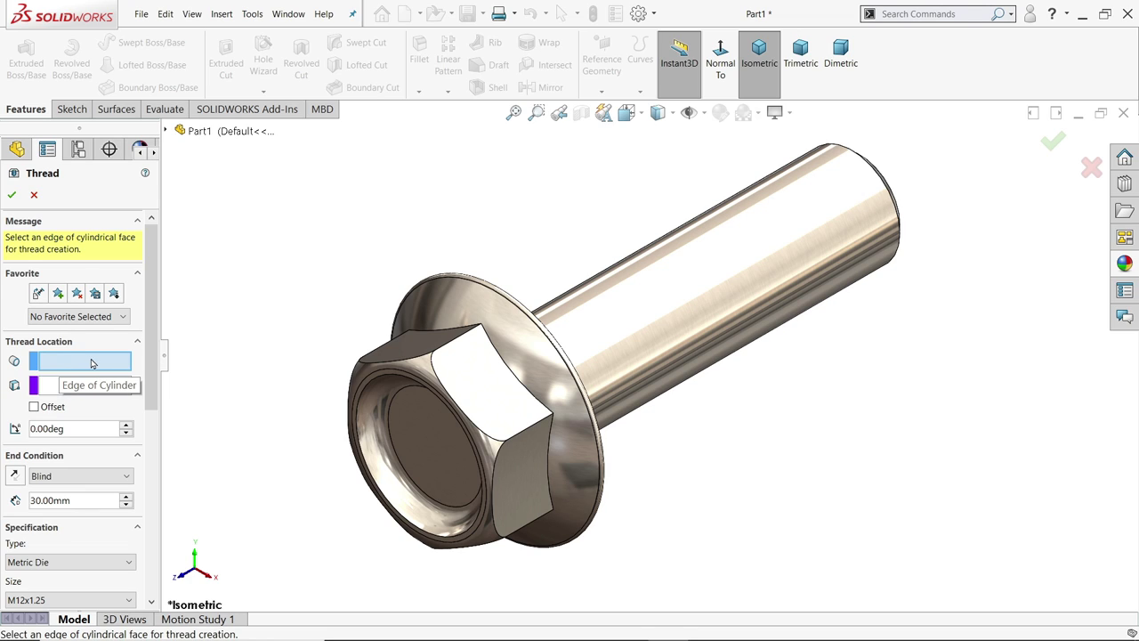
middle_drag(685, 185, 613, 201)
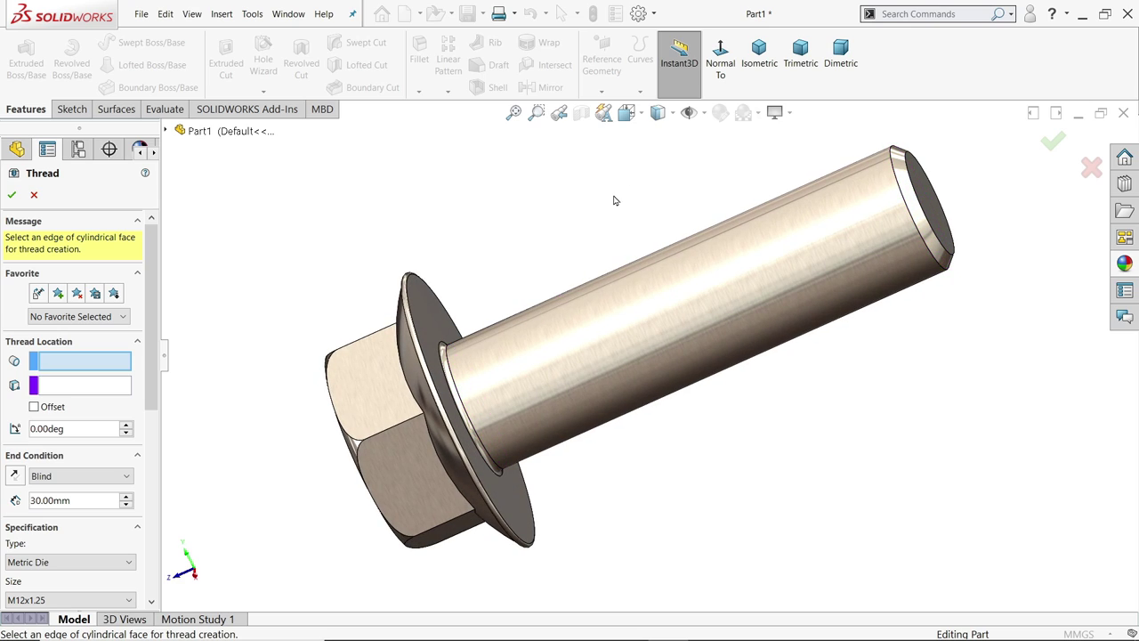
scroll(958, 248, down, 3)
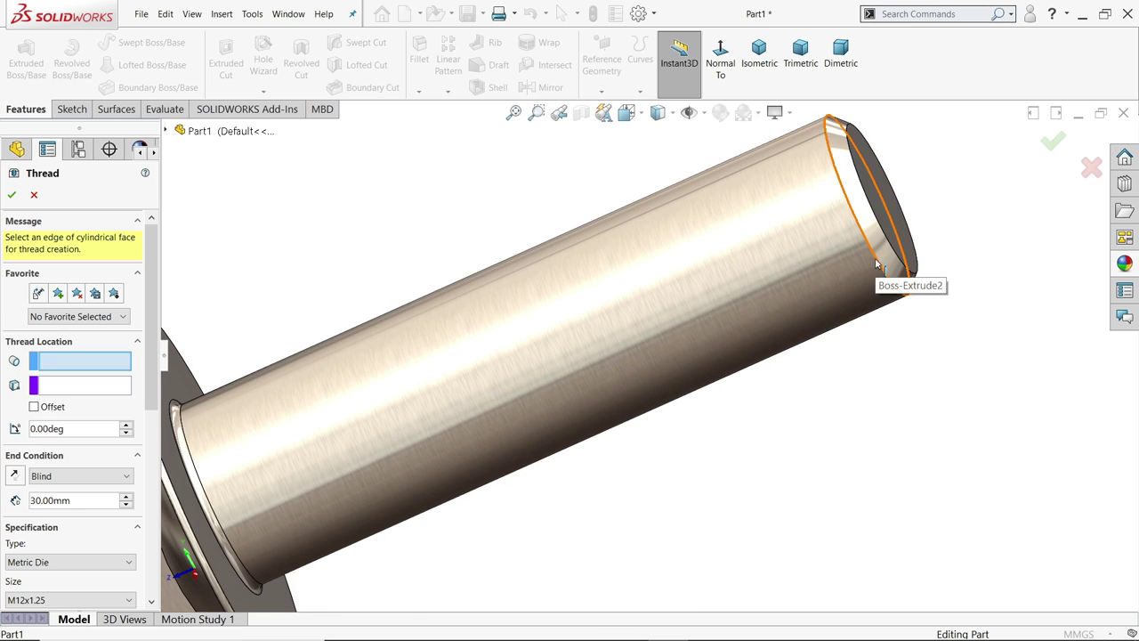
click(876, 264)
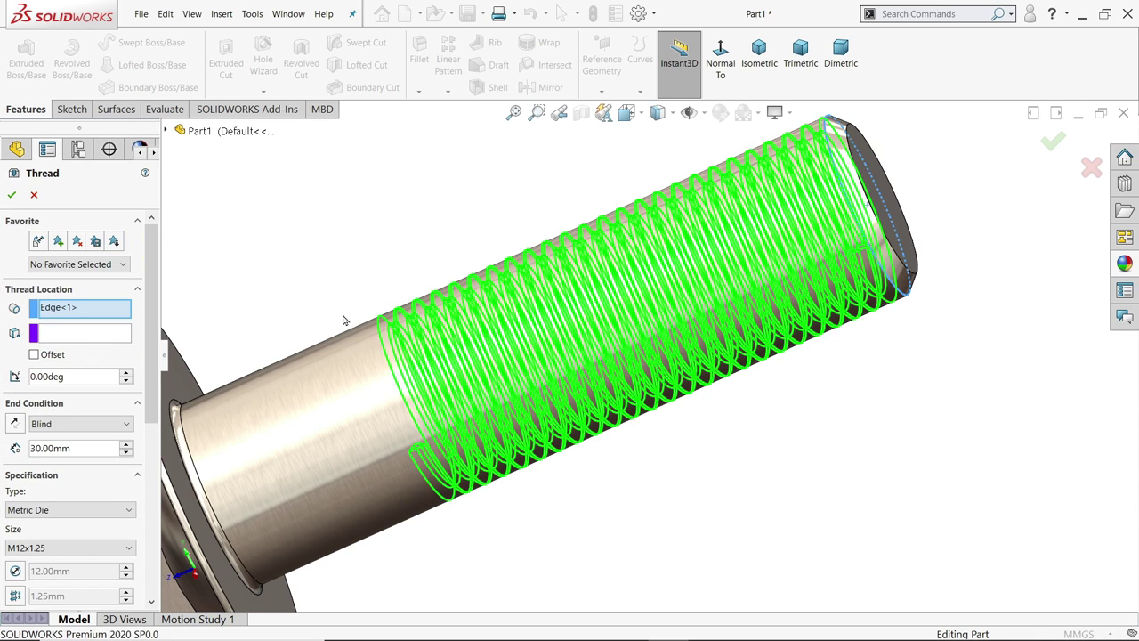
Review the thread's end condition, depth, type and size settings against the drawing.
scroll(343, 320, up, 3)
scroll(222, 346, down, 3)
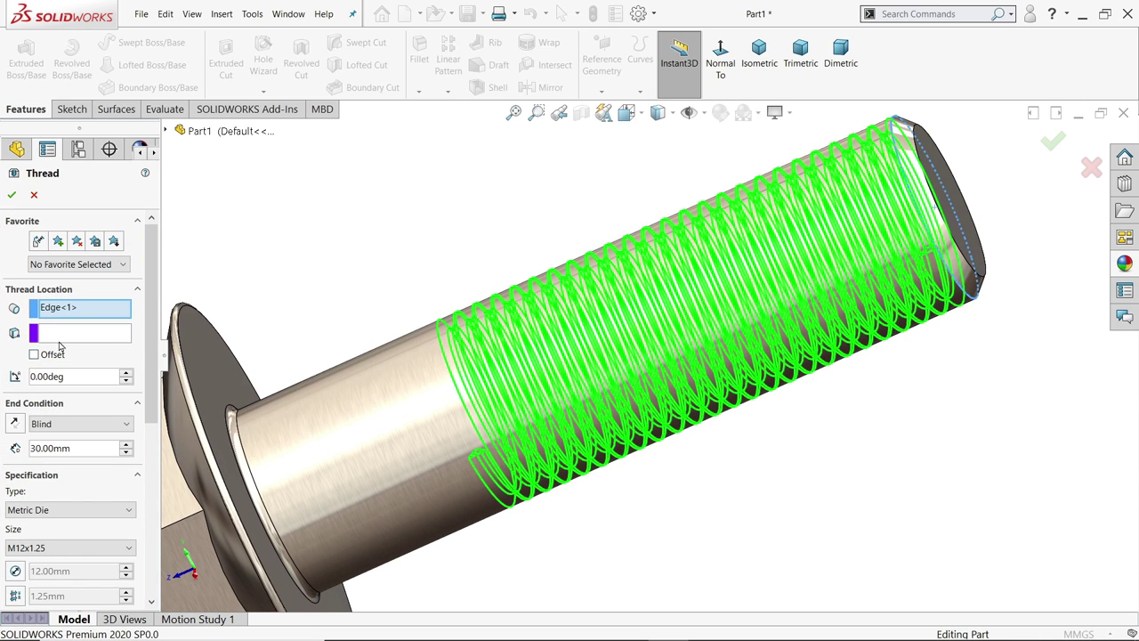
scroll(139, 355, down, 3)
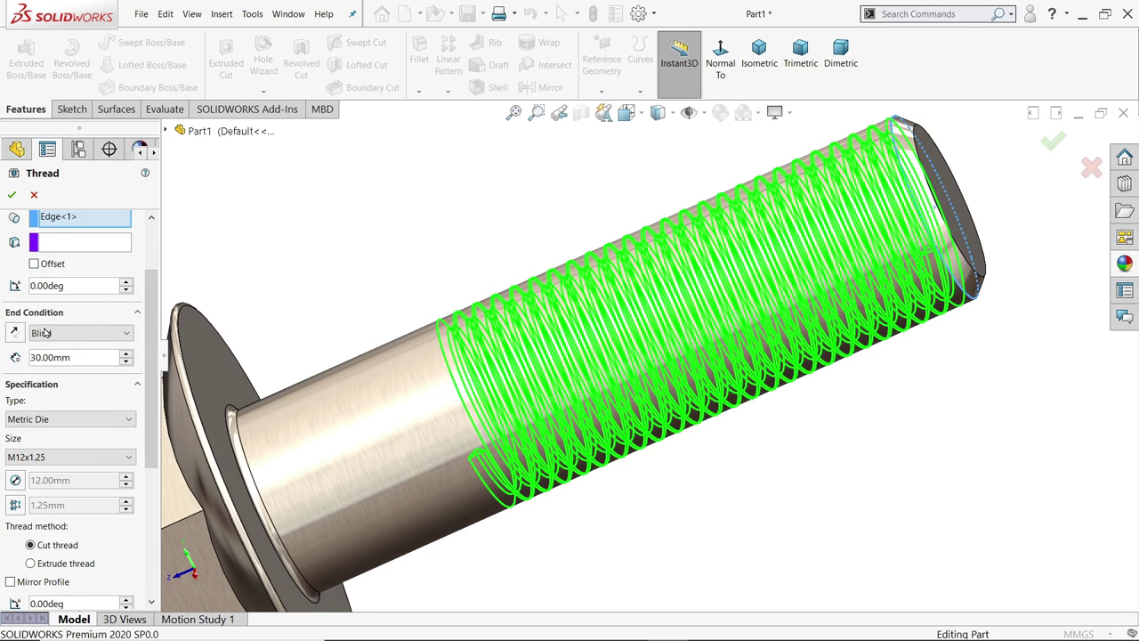
click(44, 333)
click(47, 334)
drag(75, 357, 13, 355)
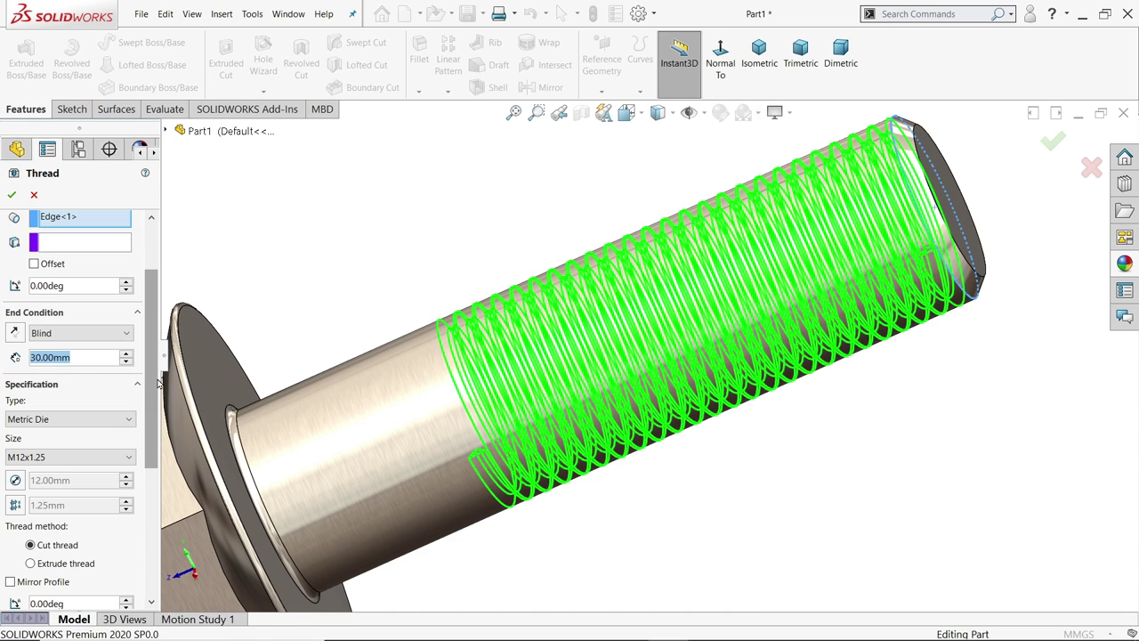
click(93, 356)
scroll(65, 351, down, 3)
click(56, 333)
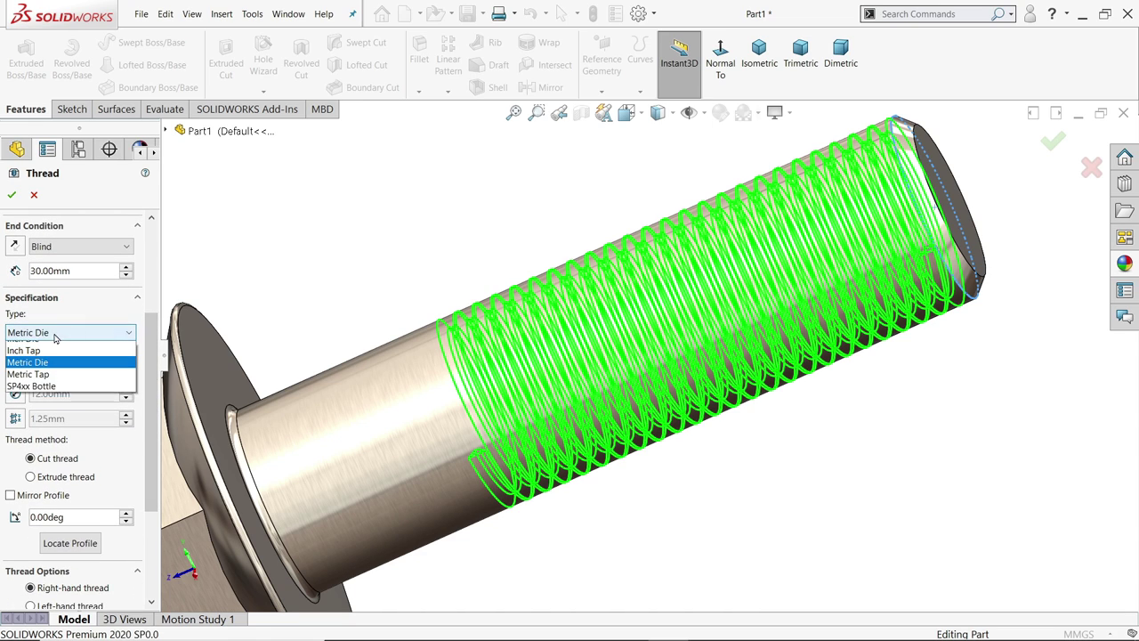
scroll(503, 391, down, 3)
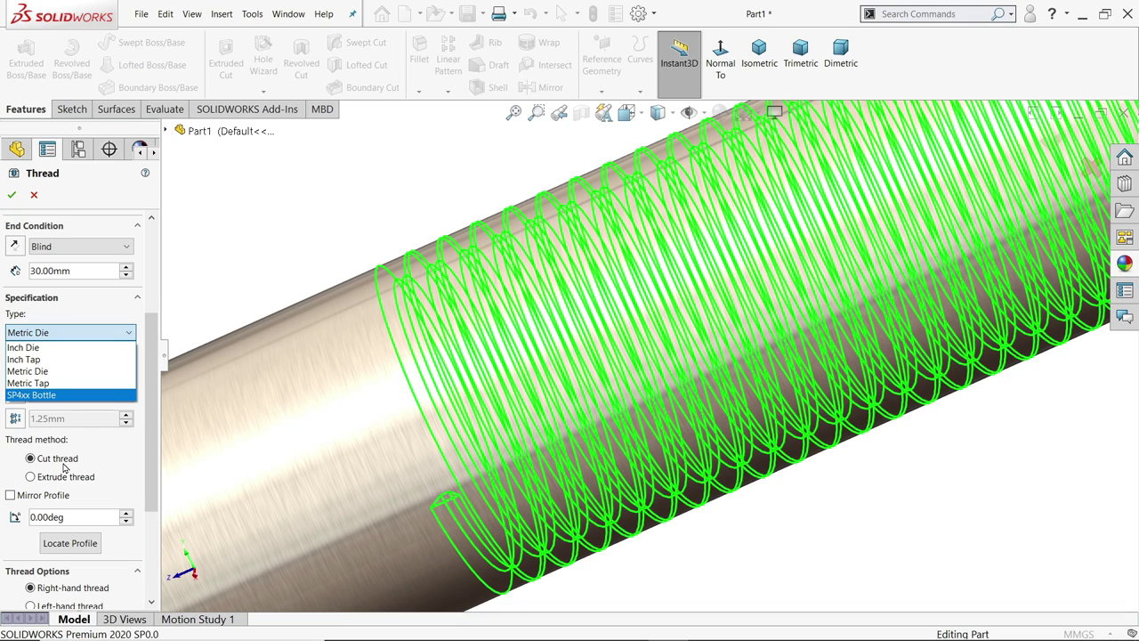
click(123, 333)
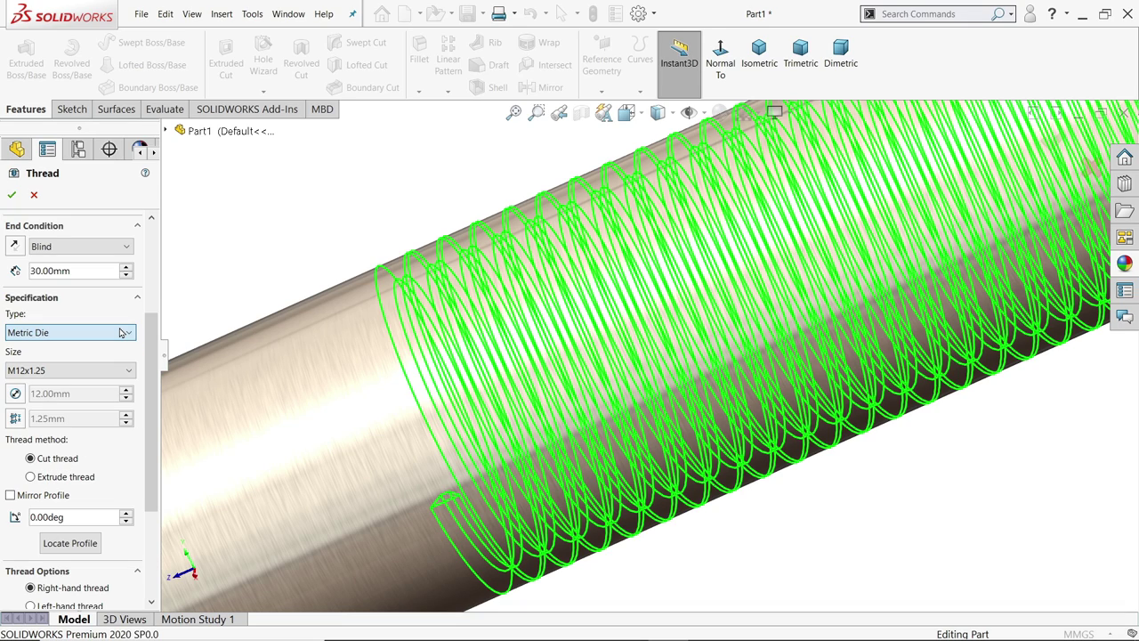
click(44, 371)
click(46, 372)
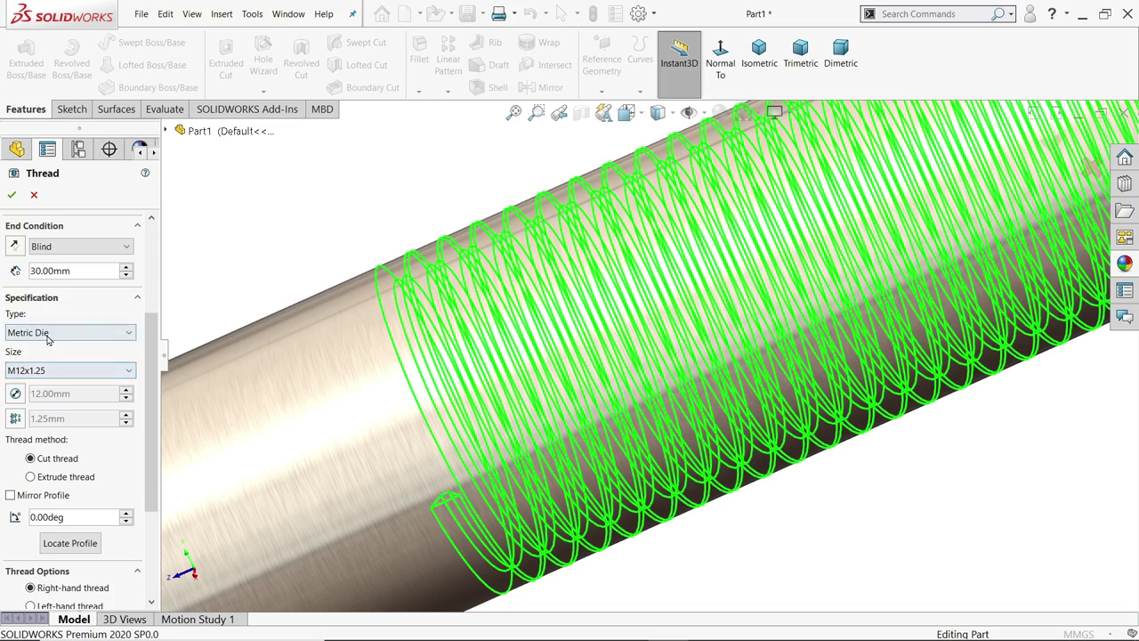
Try the Inch Tap thread type and inspect its preview on the shank.
click(44, 332)
click(45, 361)
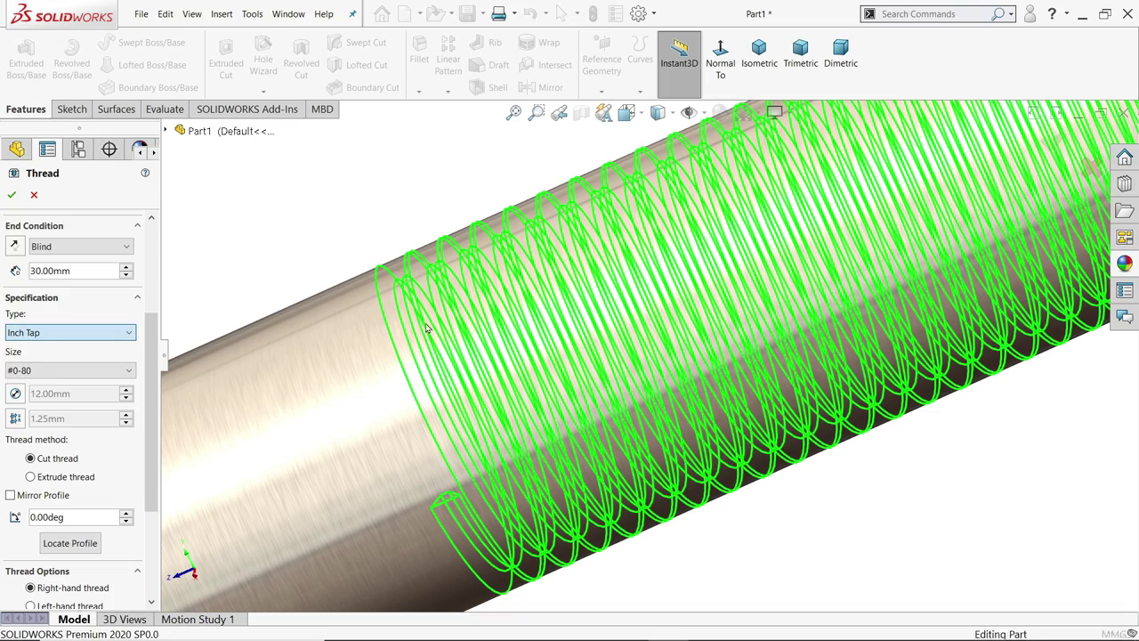
scroll(435, 312, down, 3)
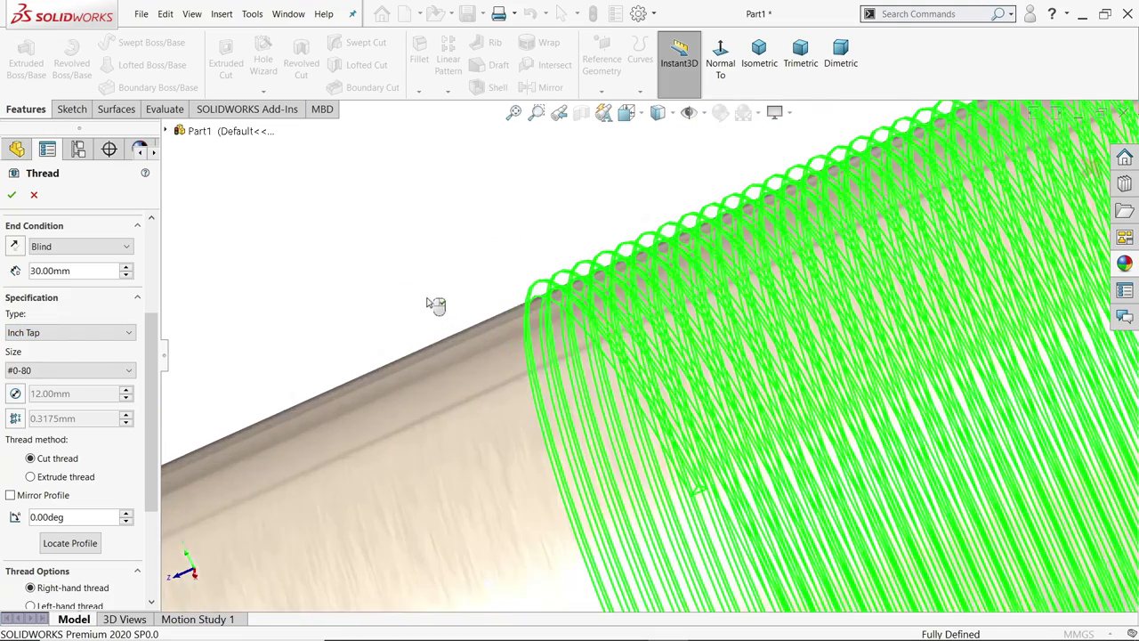
scroll(543, 279, down, 2)
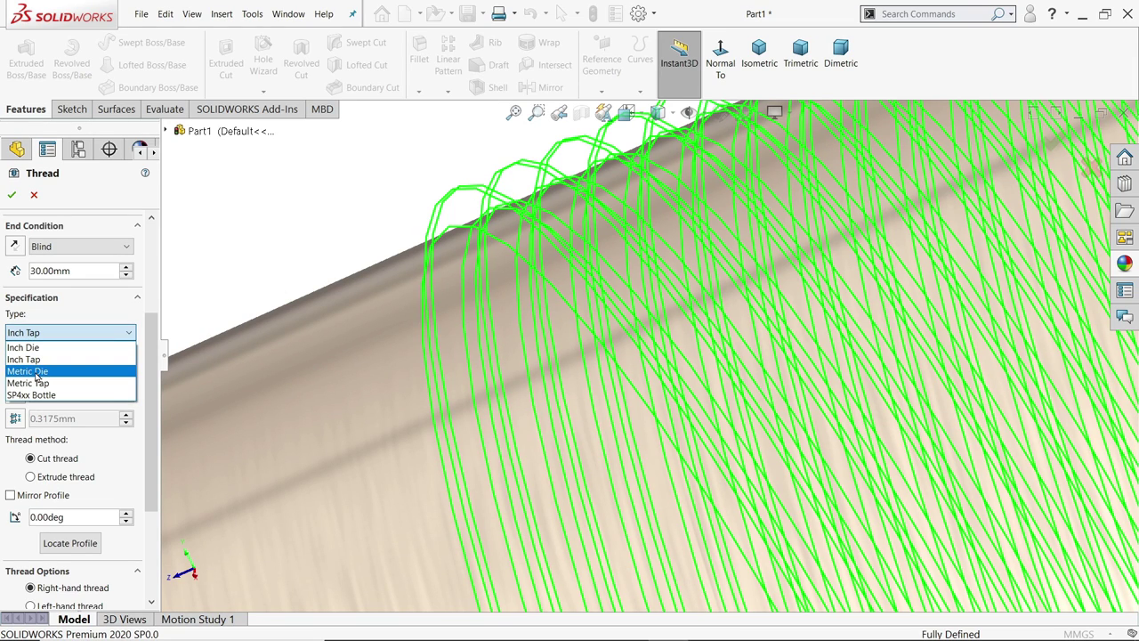
Set the thread type to Metric Die with size M12x1.25 and inspect its preview along the shank.
click(35, 372)
scroll(432, 324, up, 3)
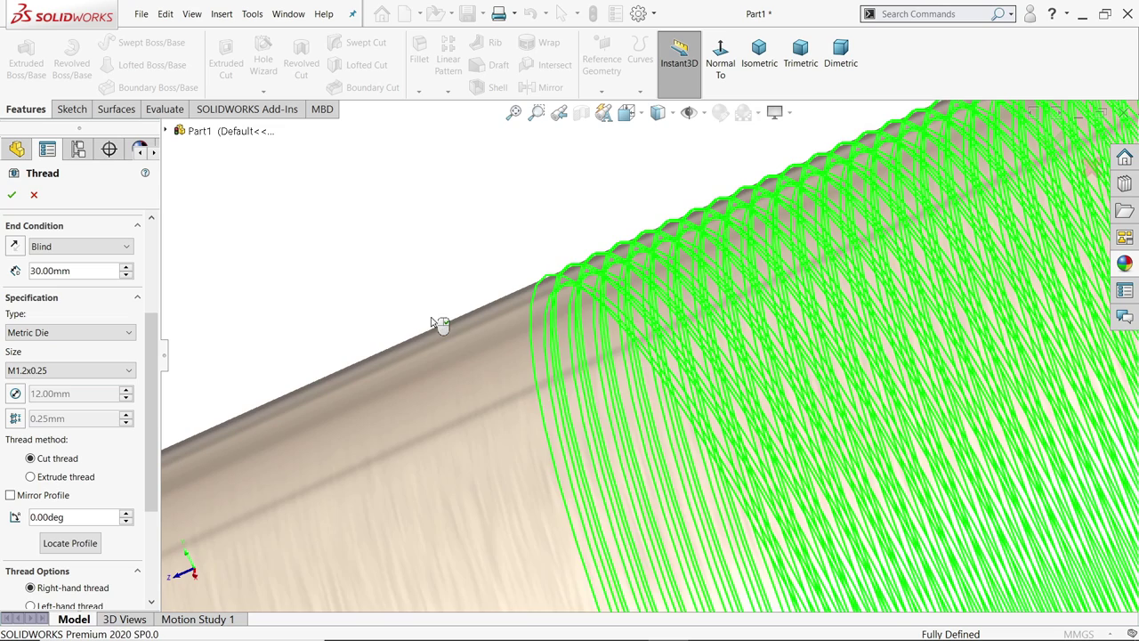
scroll(431, 324, down, 2)
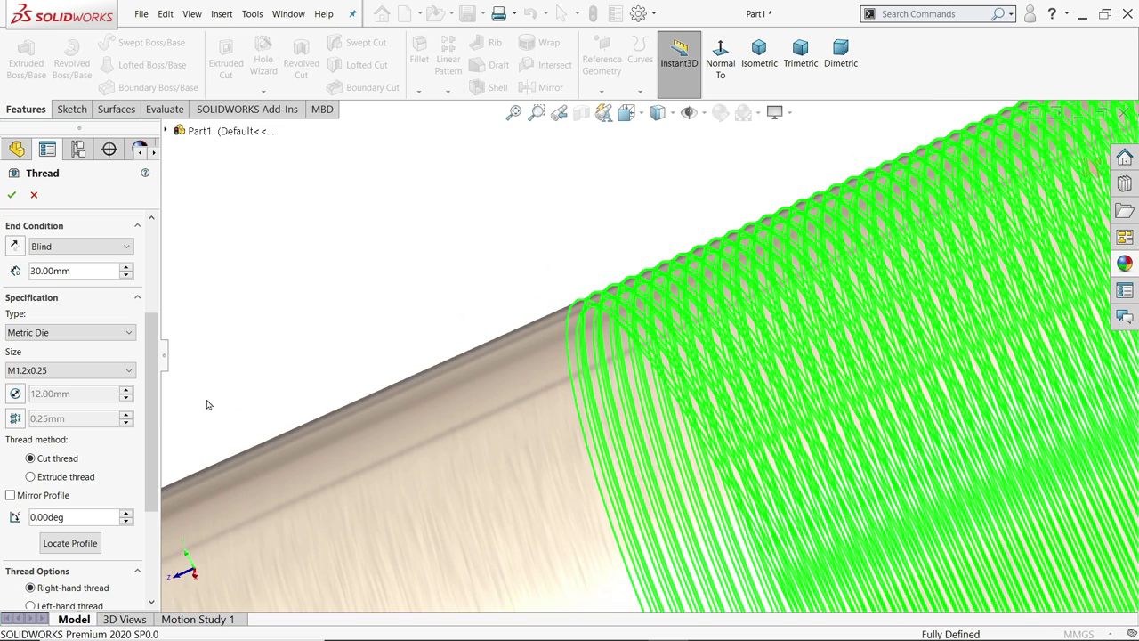
click(49, 371)
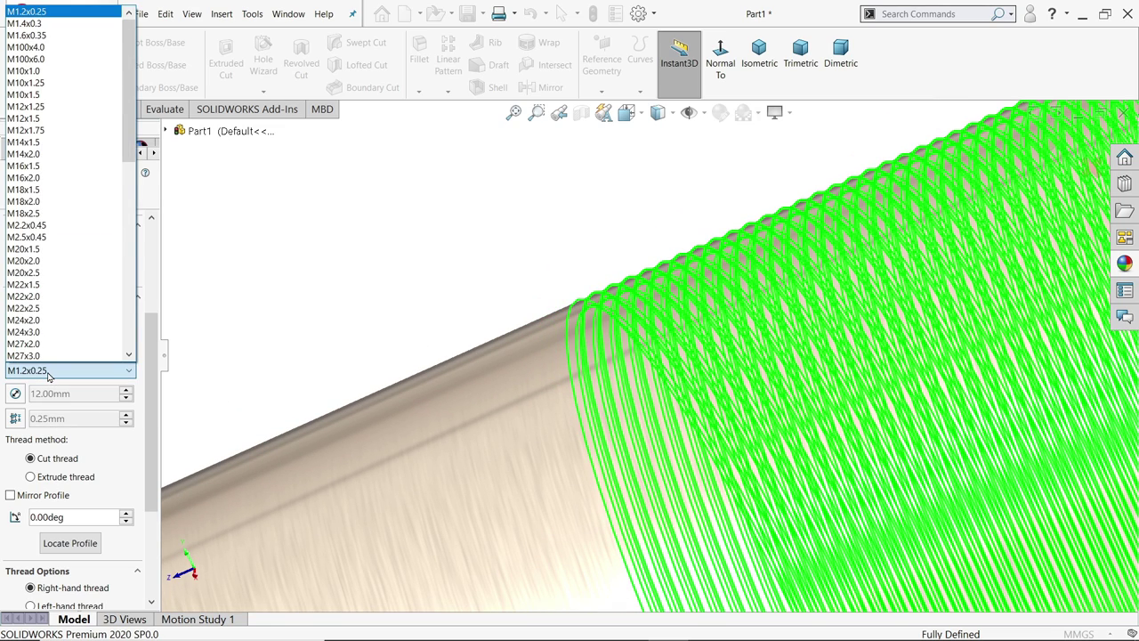
click(48, 108)
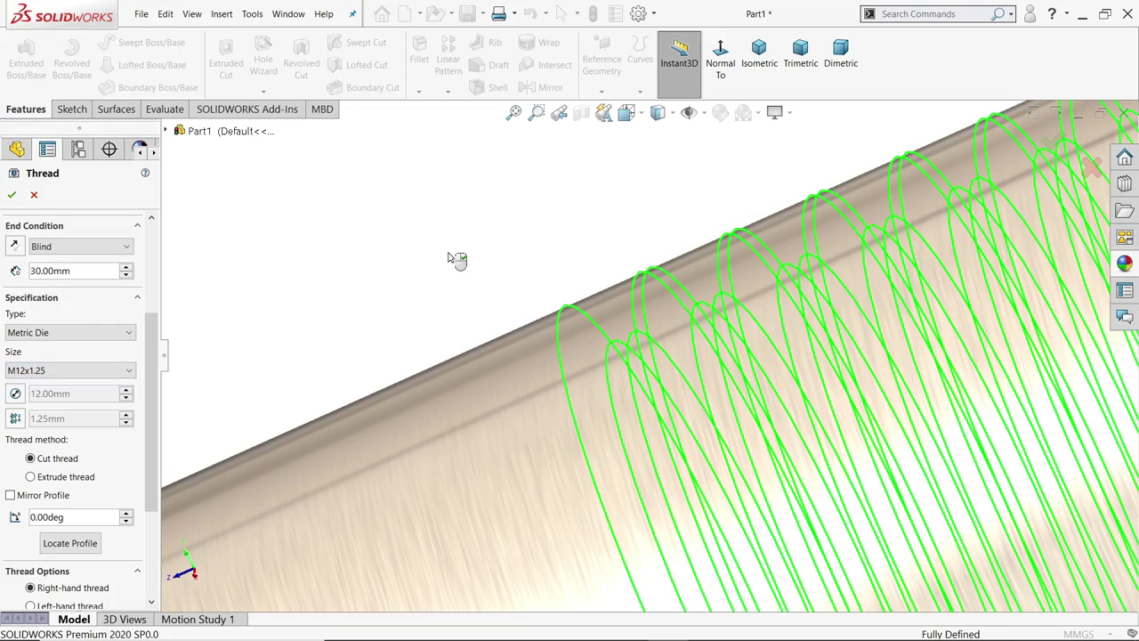
scroll(456, 258, up, 3)
scroll(541, 336, up, 3)
scroll(745, 463, down, 5)
scroll(626, 357, down, 3)
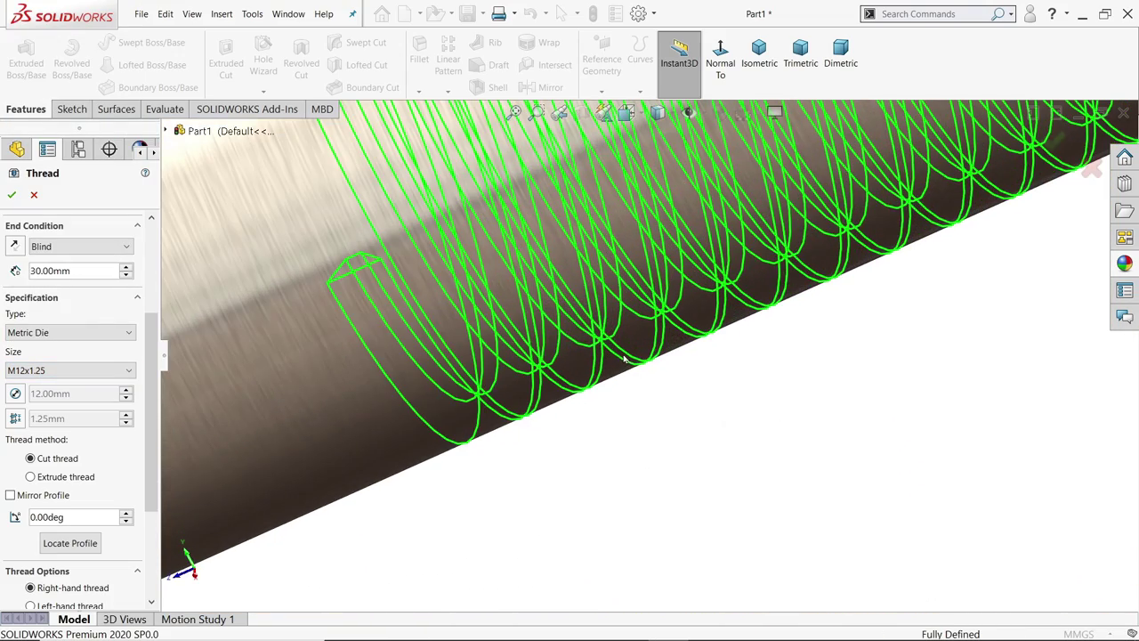
Try the Left-hand thread option and return to Right-hand thread.
scroll(75, 418, down, 2)
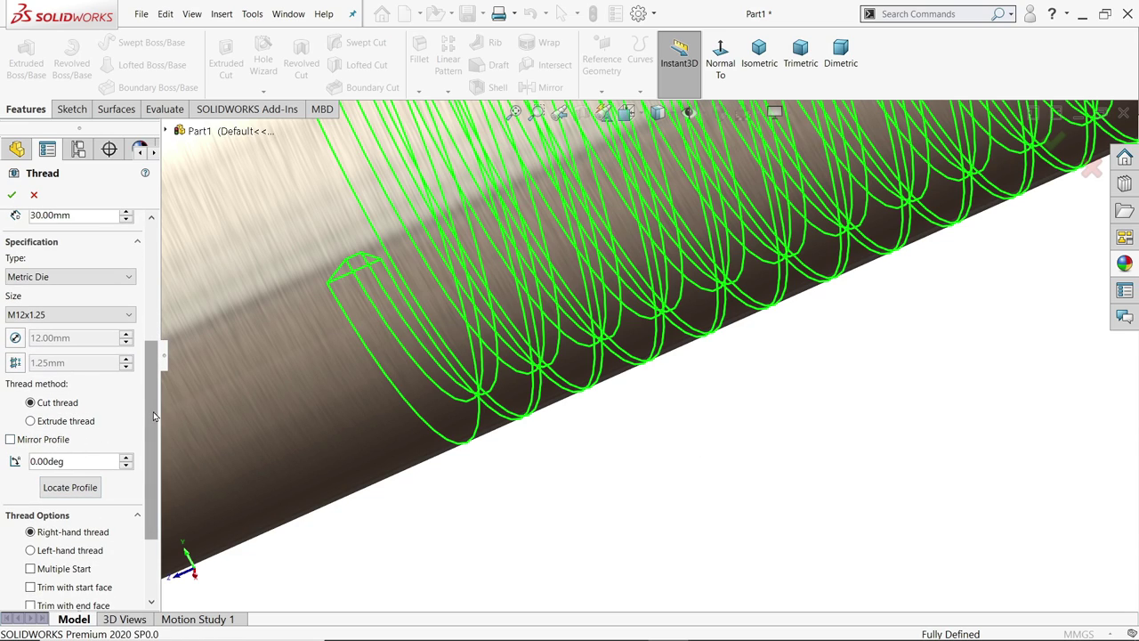
scroll(140, 491, down, 4)
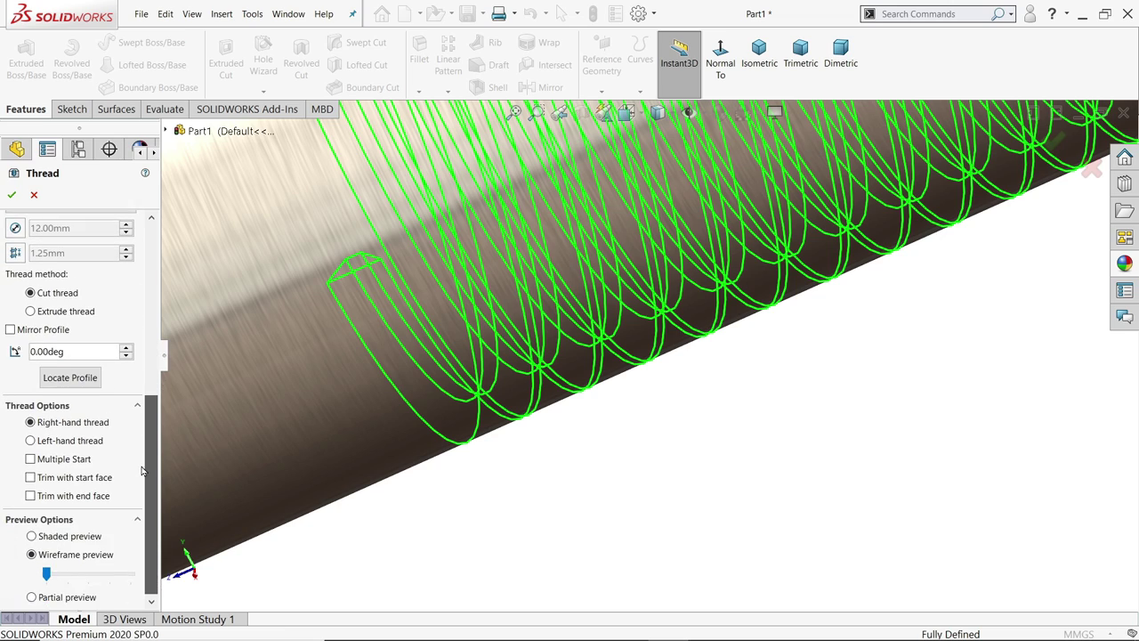
click(31, 440)
click(31, 423)
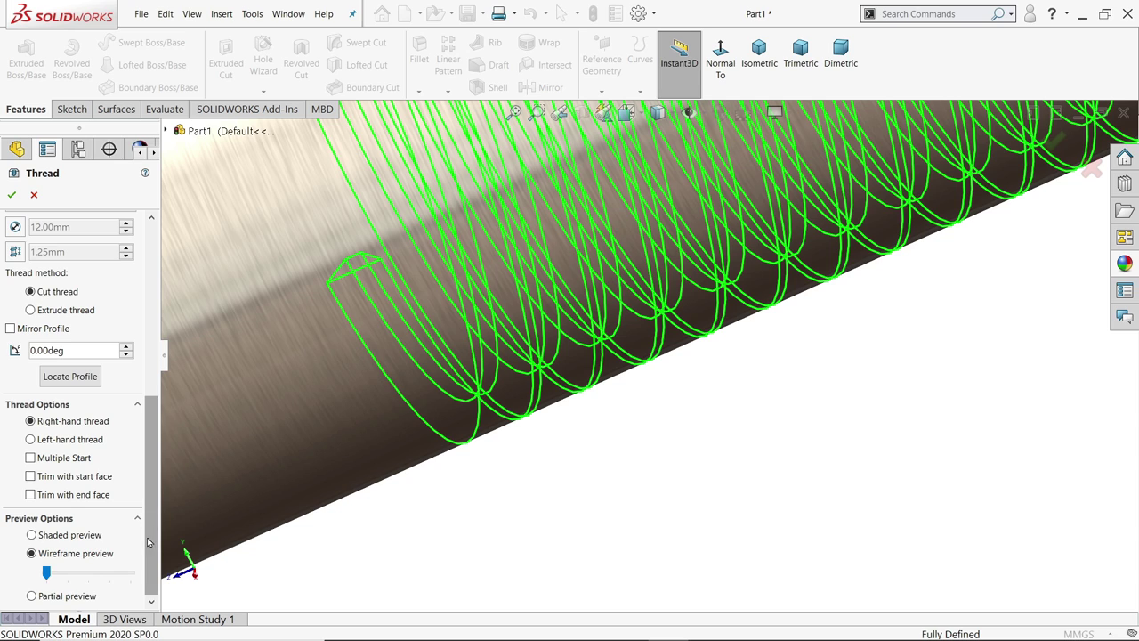
Try the shaded preview of the thread, examine it closely on the shank, and return to the wireframe preview.
click(31, 534)
scroll(494, 439, up, 5)
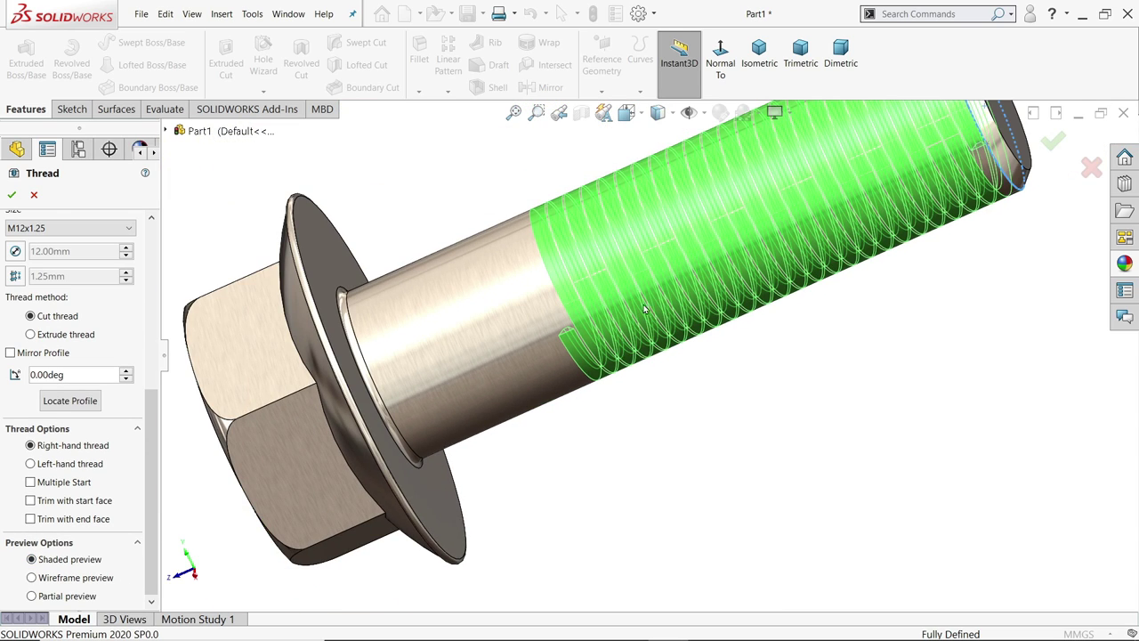
scroll(645, 309, down, 5)
scroll(544, 441, down, 3)
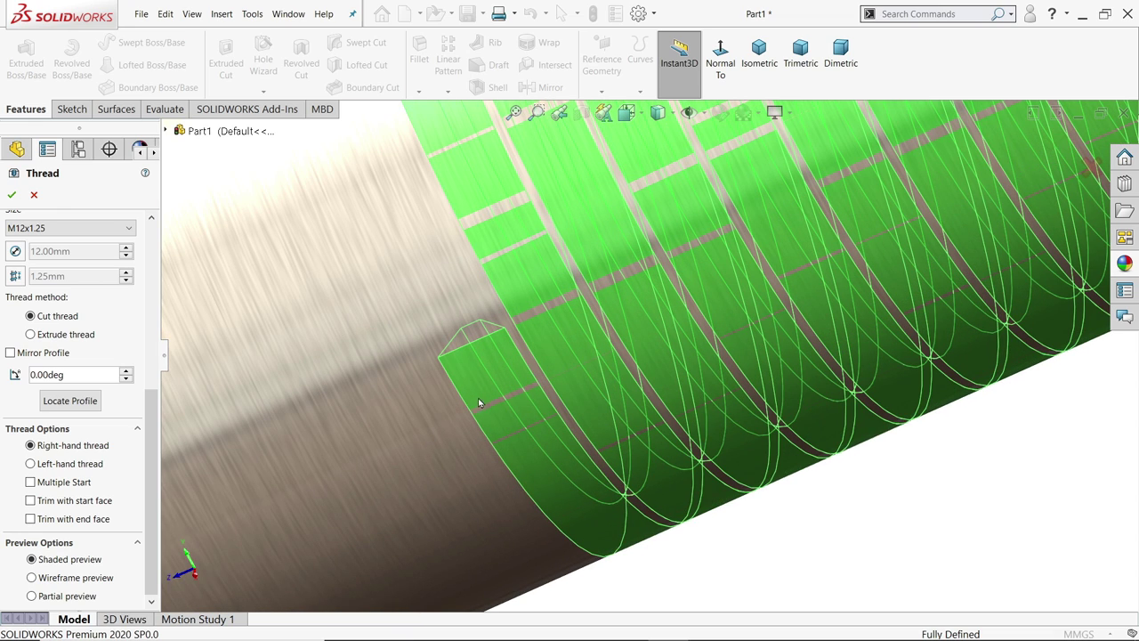
click(32, 578)
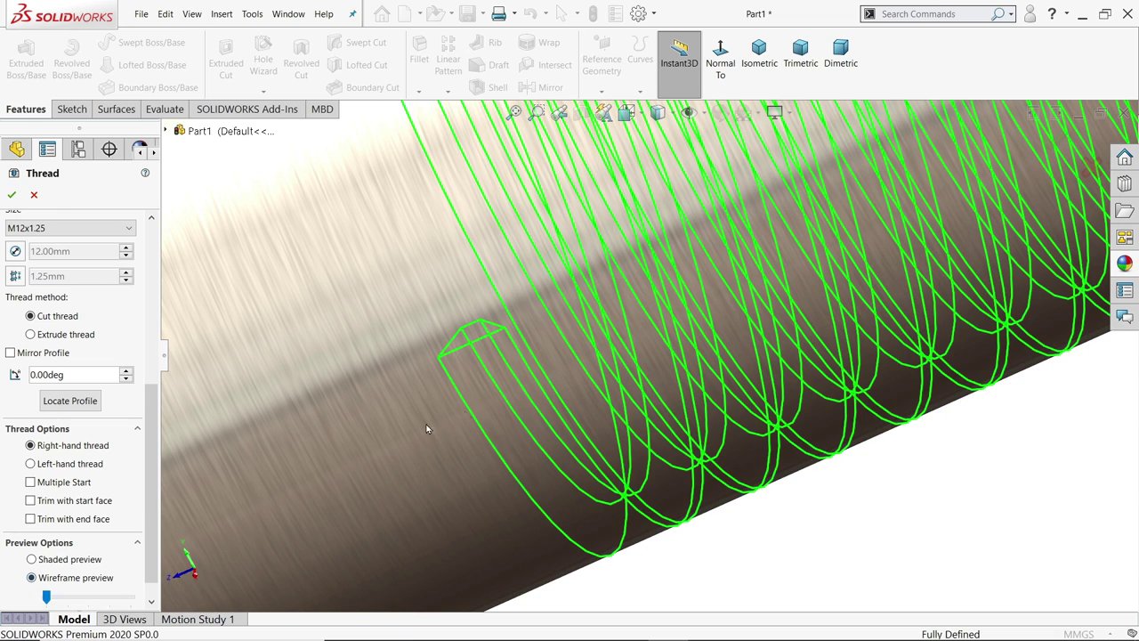
scroll(71, 551, down, 1)
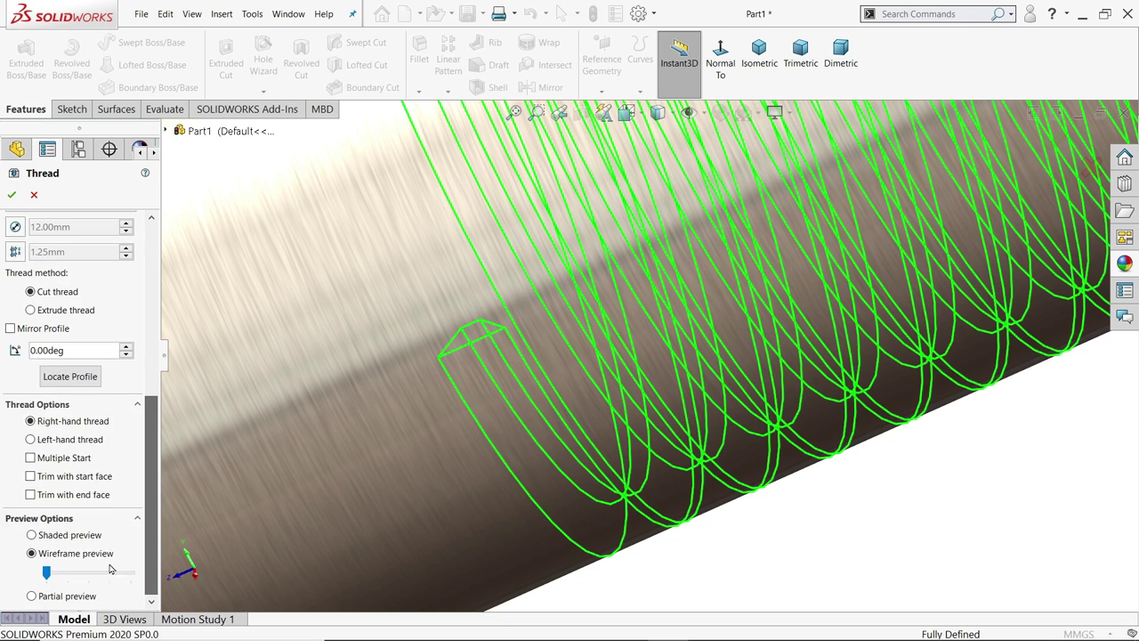
mouse_move(51, 574)
mouse_down()
mouse_move(131, 574)
mouse_move(46, 574)
mouse_up()
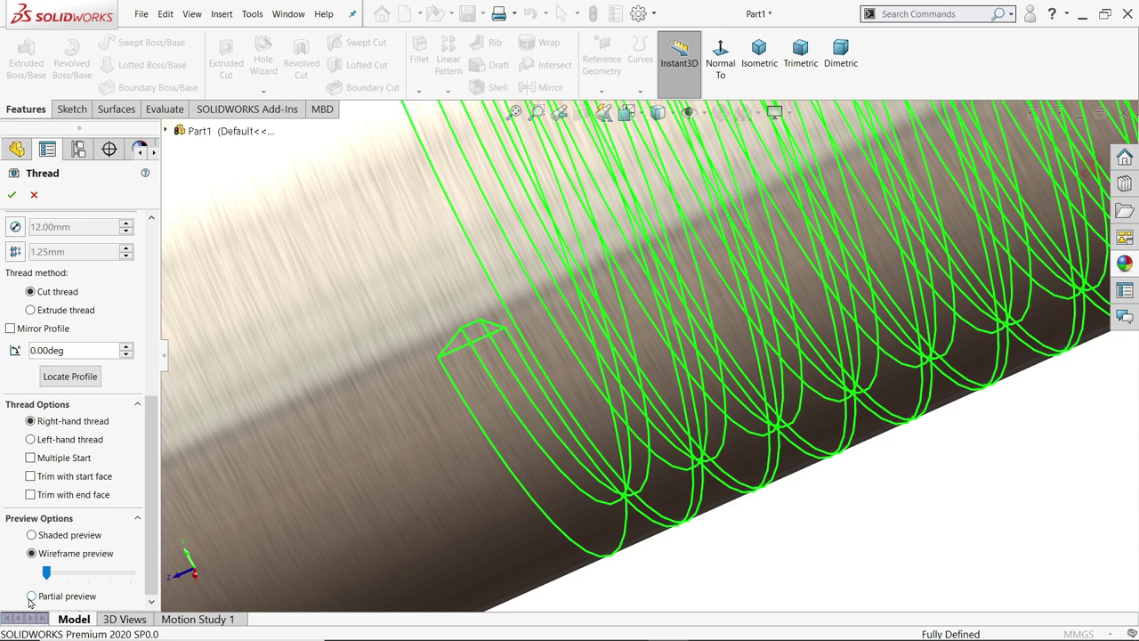
Try the partial preview of the thread and switch back to the wireframe preview.
click(31, 596)
key(f)
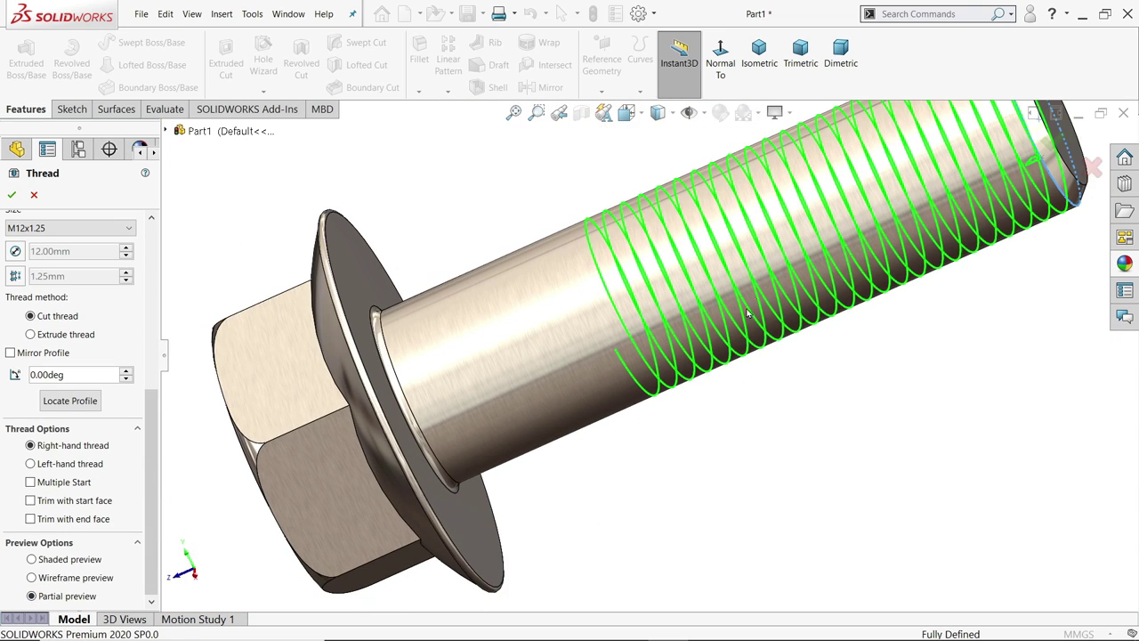
scroll(748, 314, down, 3)
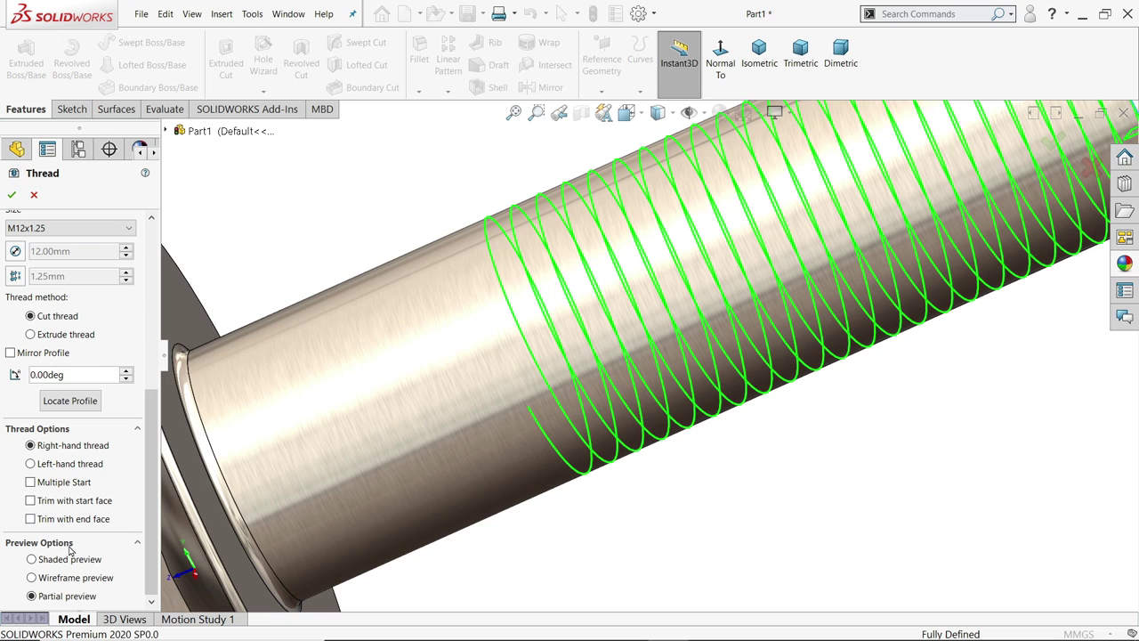
click(32, 577)
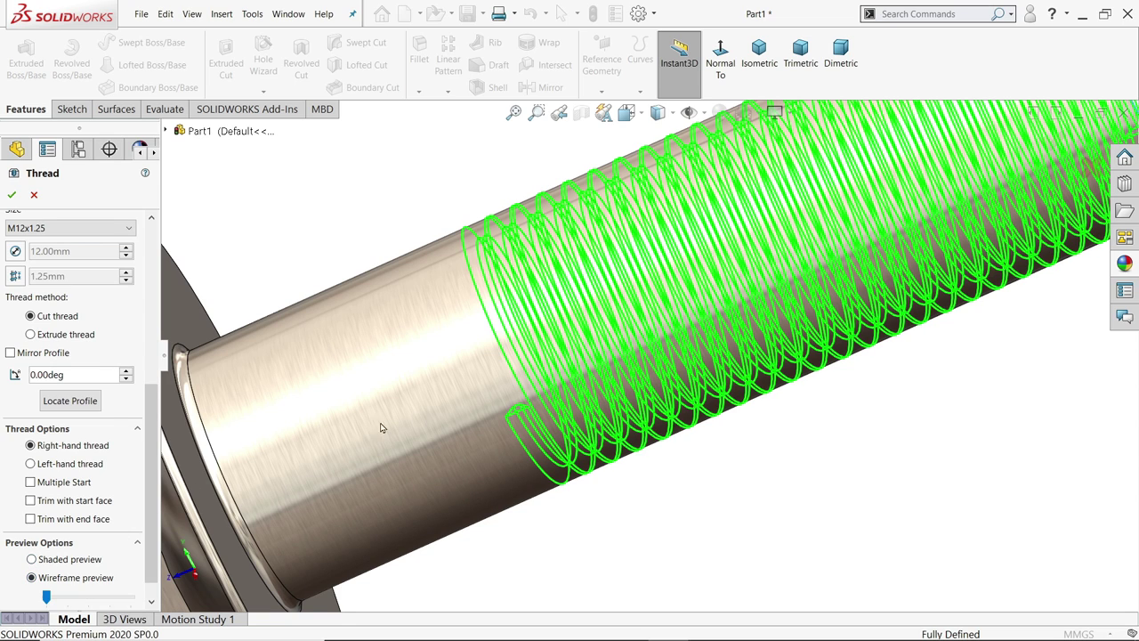
Check the thread preview and settings, and create the 30 mm M12x1.25 cut thread on the shank.
key(f)
scroll(722, 351, down, 4)
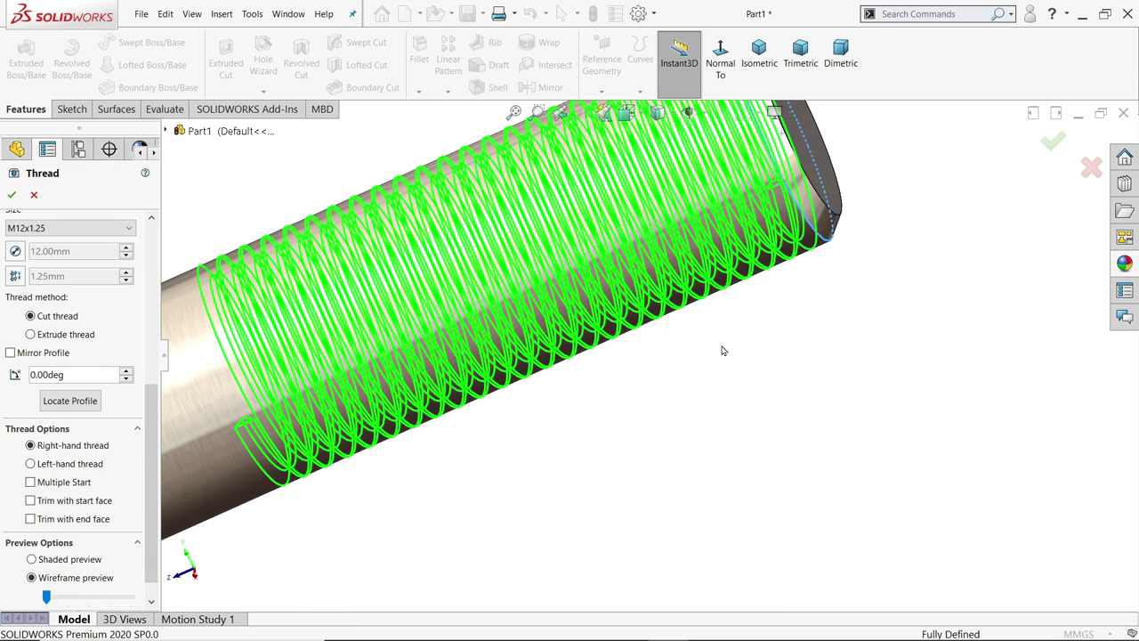
scroll(151, 445, up, 10)
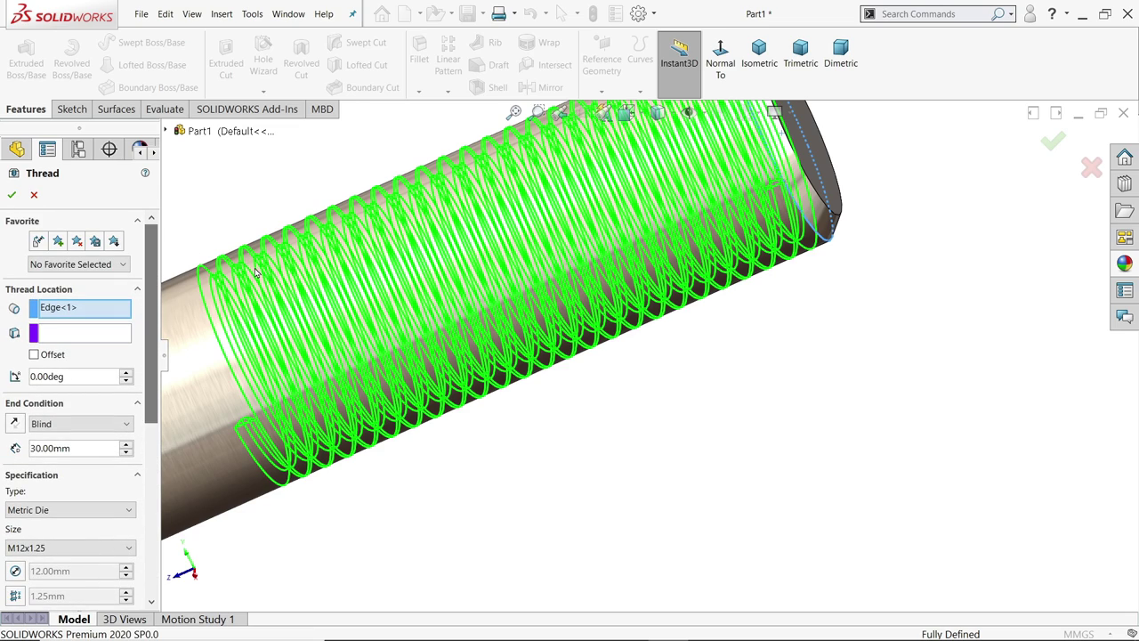
click(11, 195)
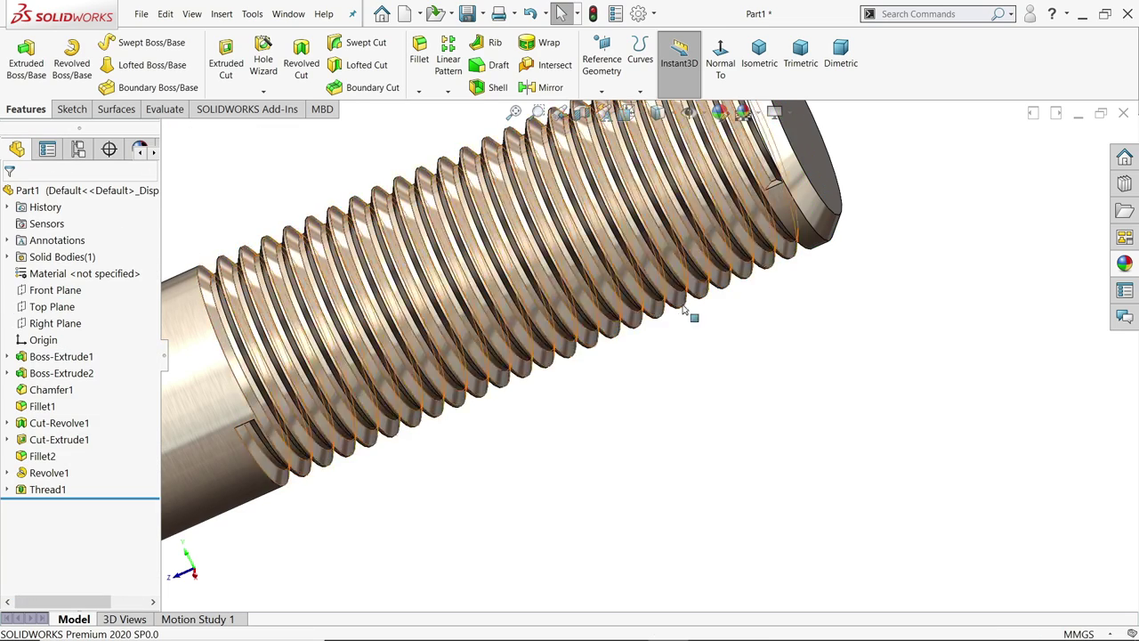
Examine the thread cut closely where it starts beside the chamfer at the shank's end.
scroll(703, 285, up, 5)
scroll(703, 284, down, 10)
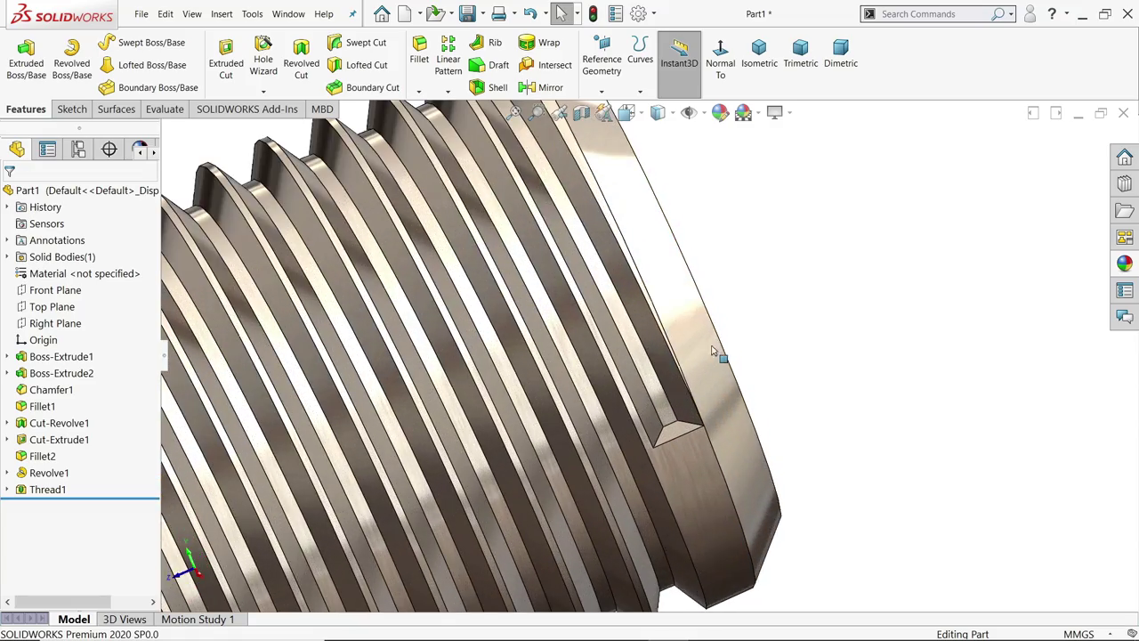
scroll(603, 427, up, 10)
scroll(571, 412, down, 5)
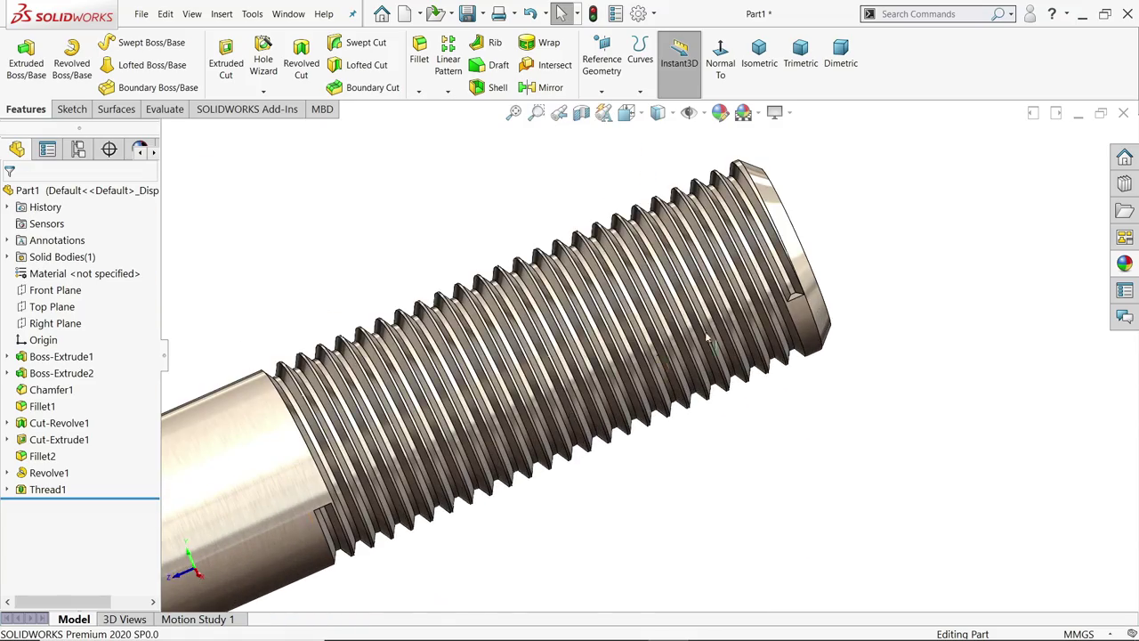
scroll(708, 338, down, 10)
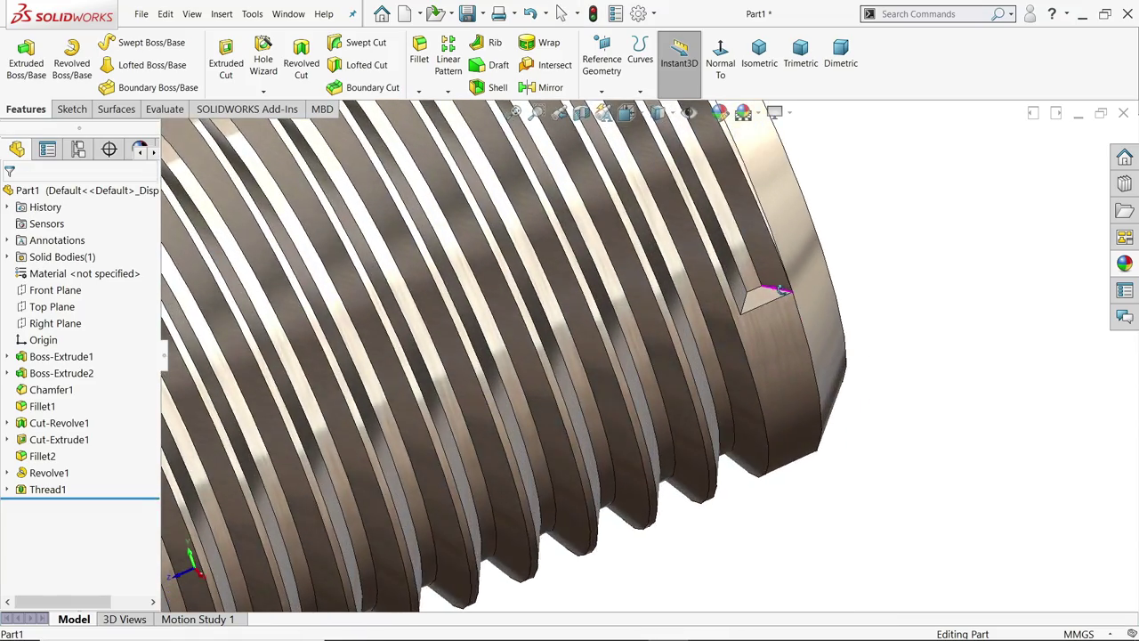
scroll(774, 289, up, 8)
scroll(692, 333, up, 2)
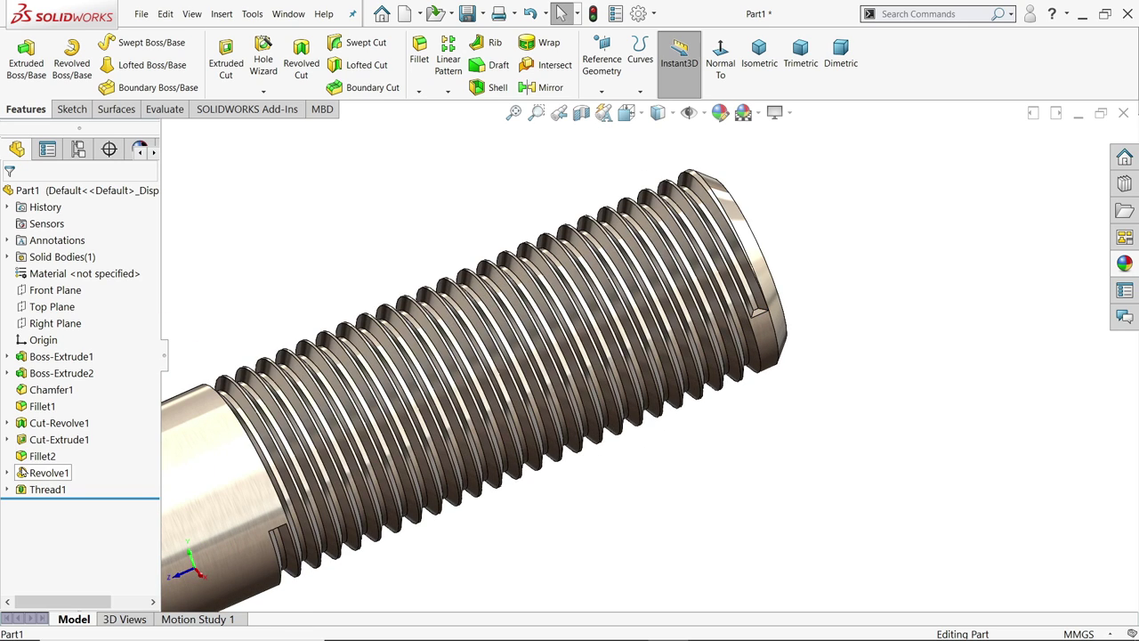
Edit the thread to start with a reversed 5 mm offset beyond the shank's end edge and maintain the thread length.
click(24, 489)
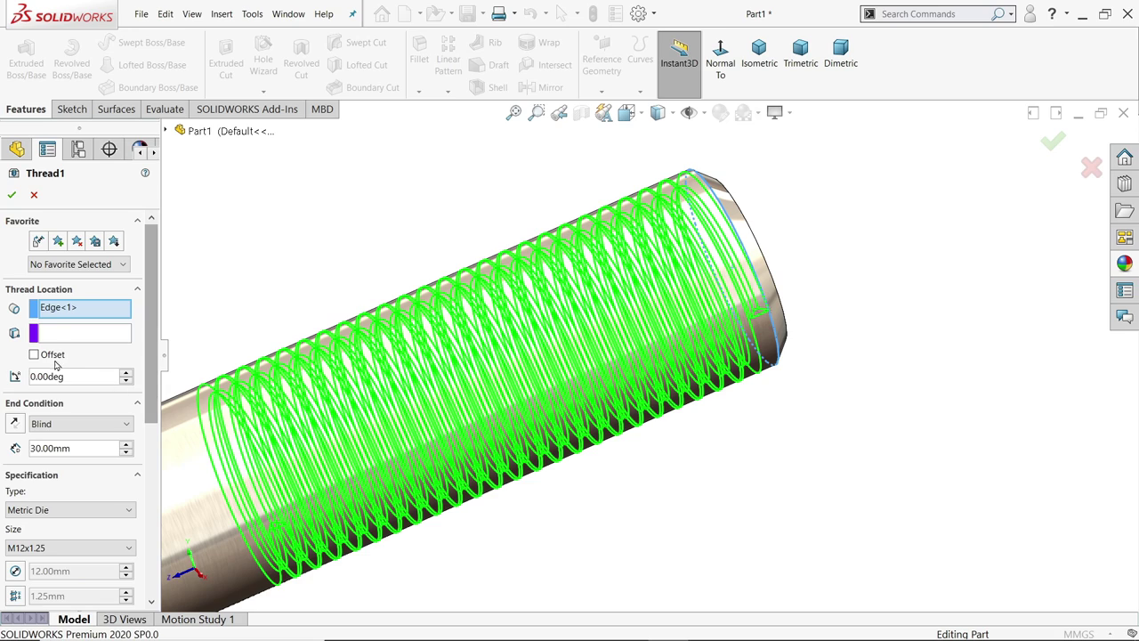
click(50, 356)
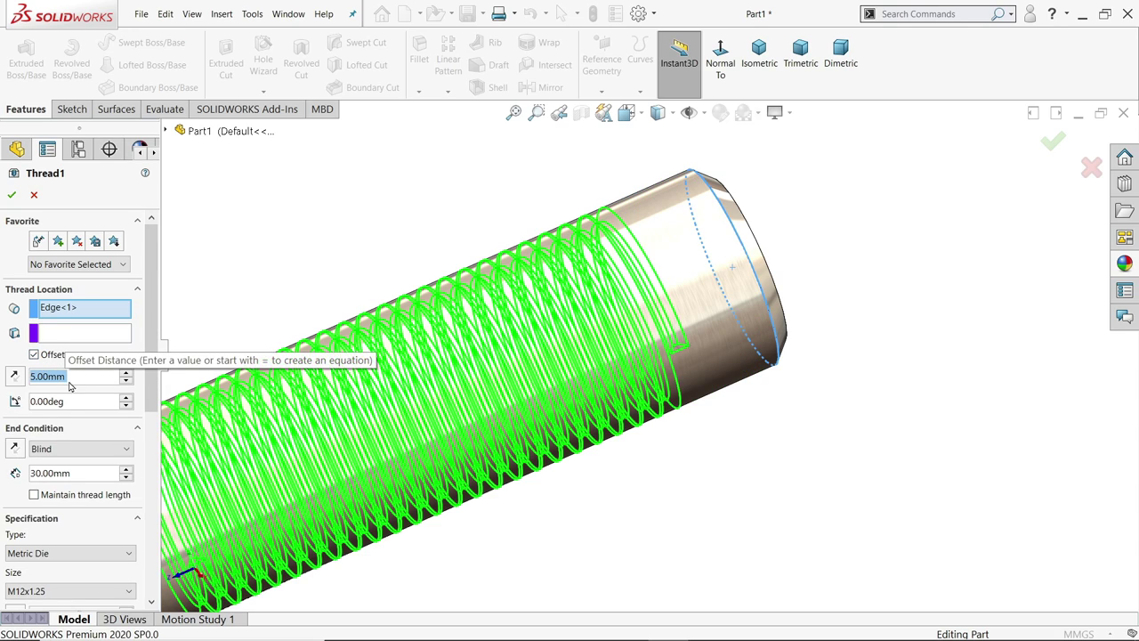
click(15, 376)
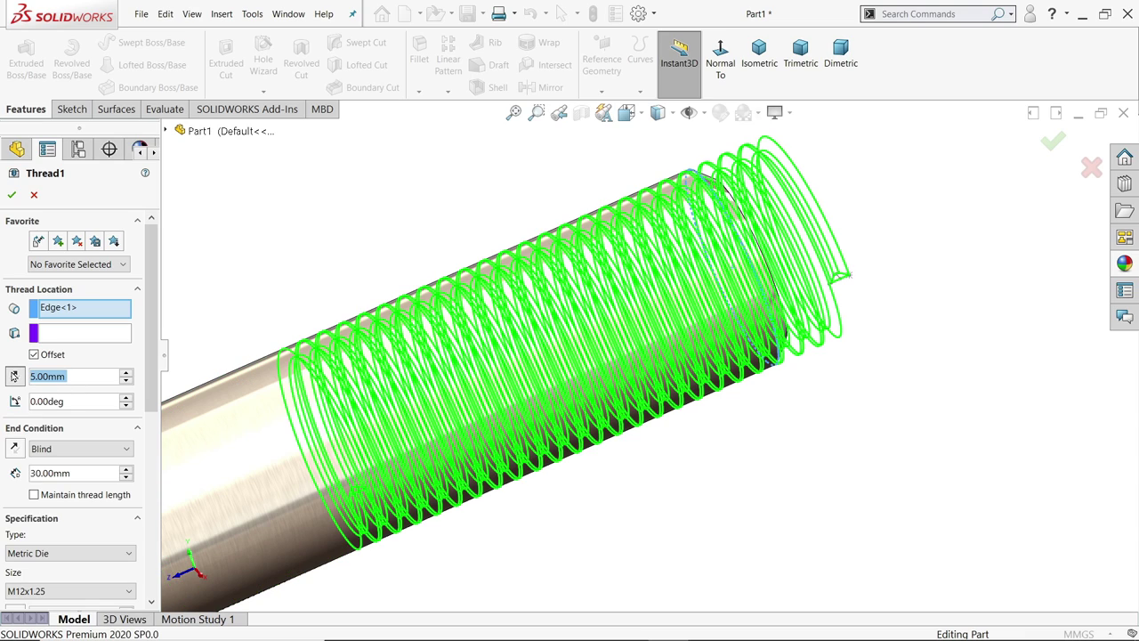
scroll(35, 399, down, 3)
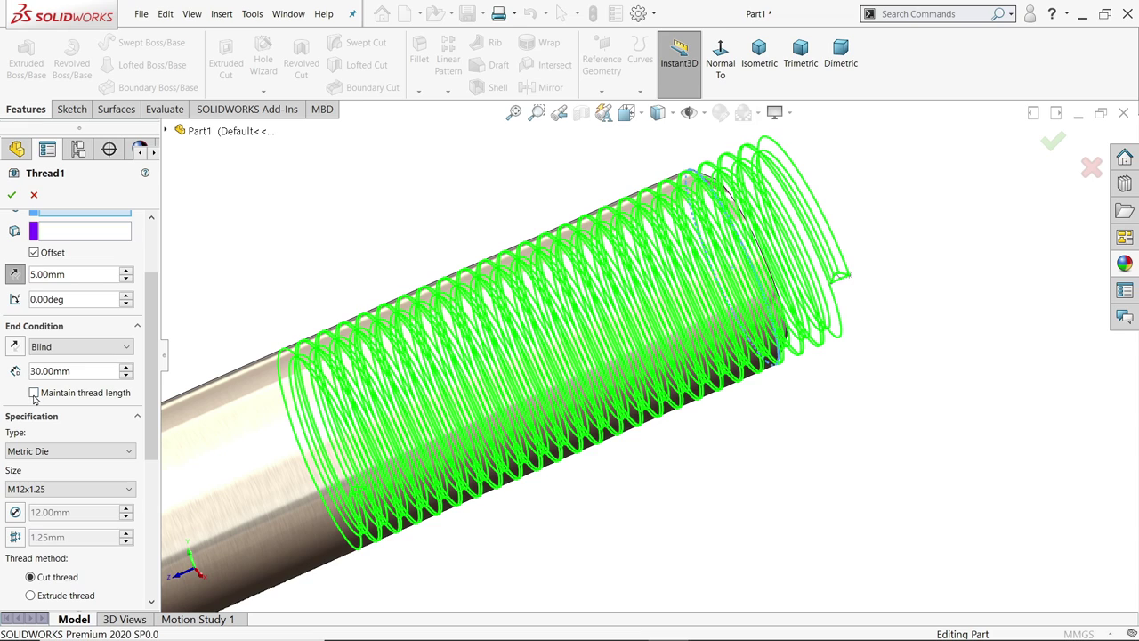
click(33, 393)
scroll(493, 431, up, 3)
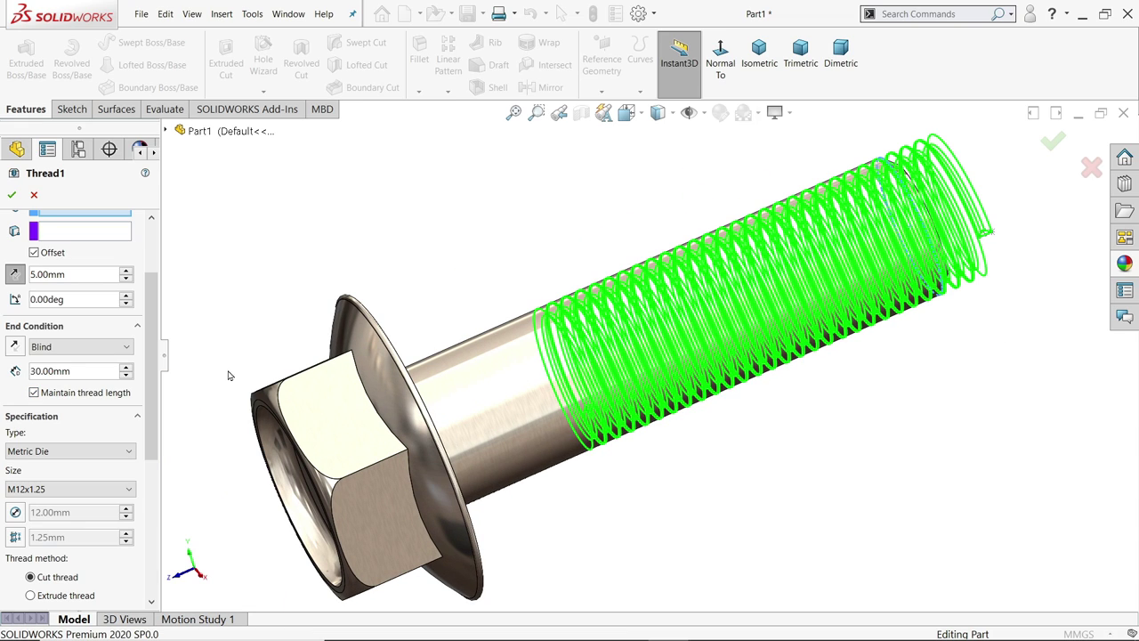
click(11, 194)
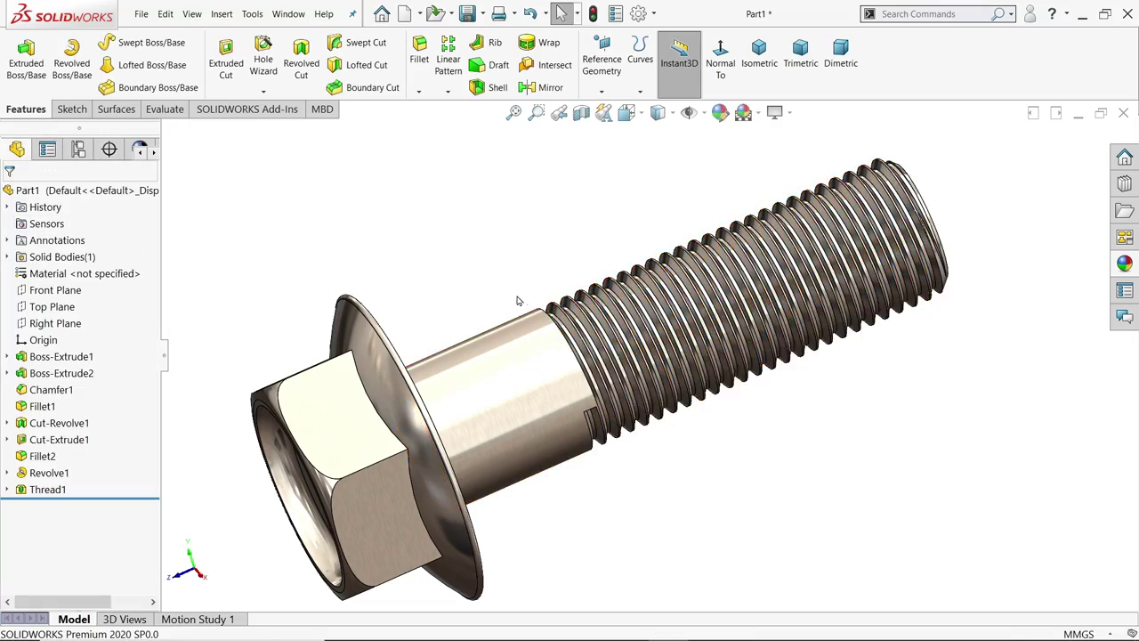
Inspect the threaded bolt from several angles and show it in isometric view.
middle_drag(516, 300, 586, 269)
middle_drag(705, 403, 681, 237)
scroll(695, 400, down, 3)
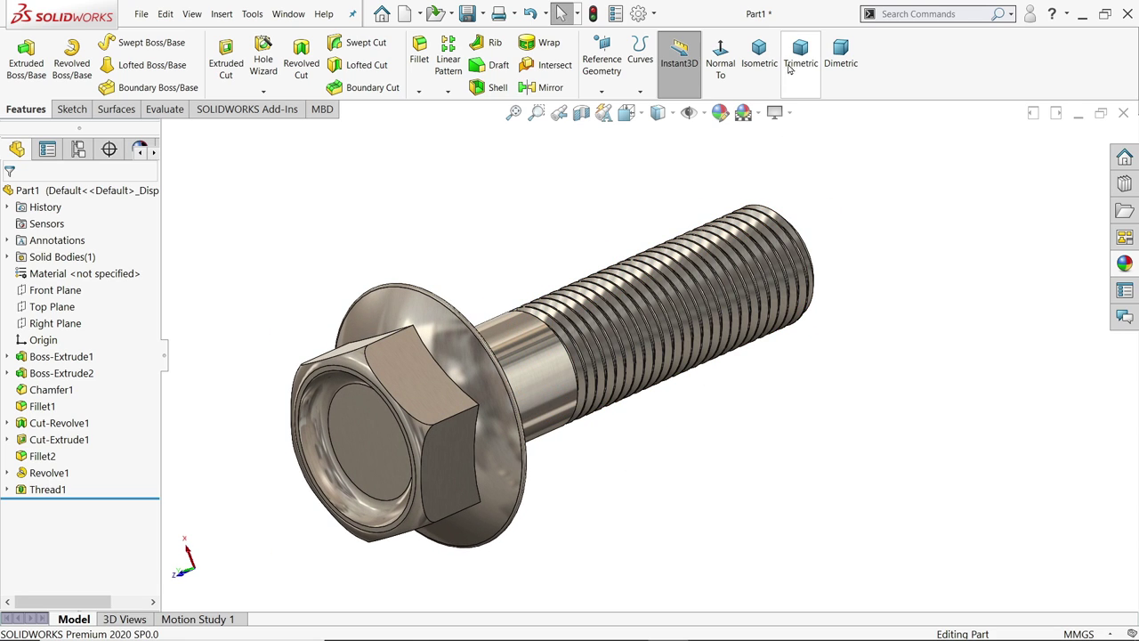
click(760, 53)
scroll(757, 403, down, 2)
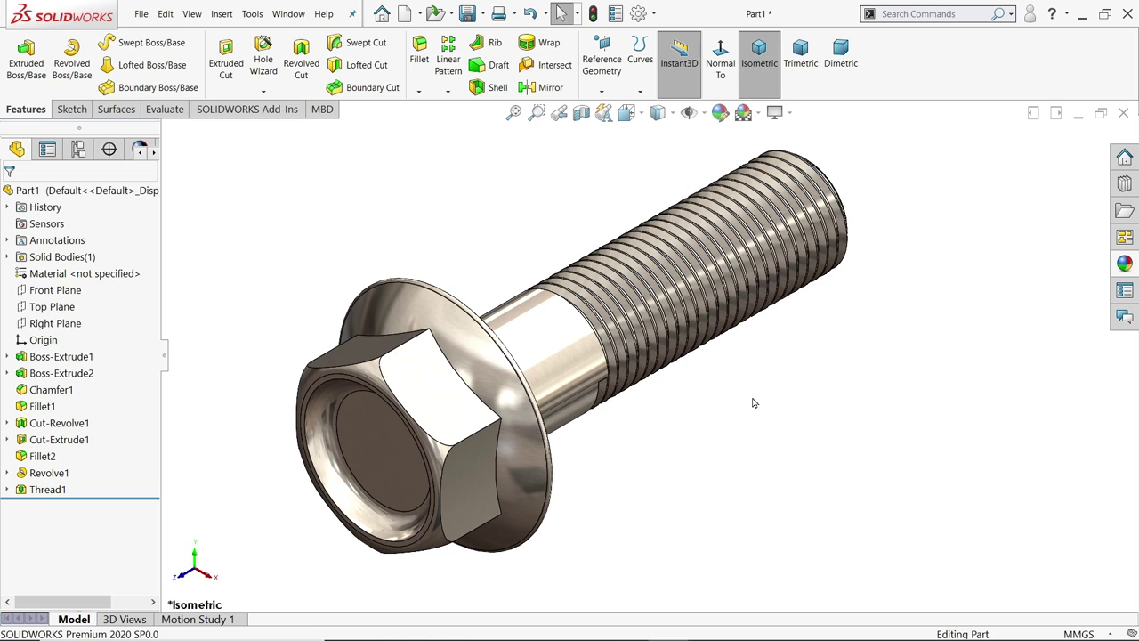